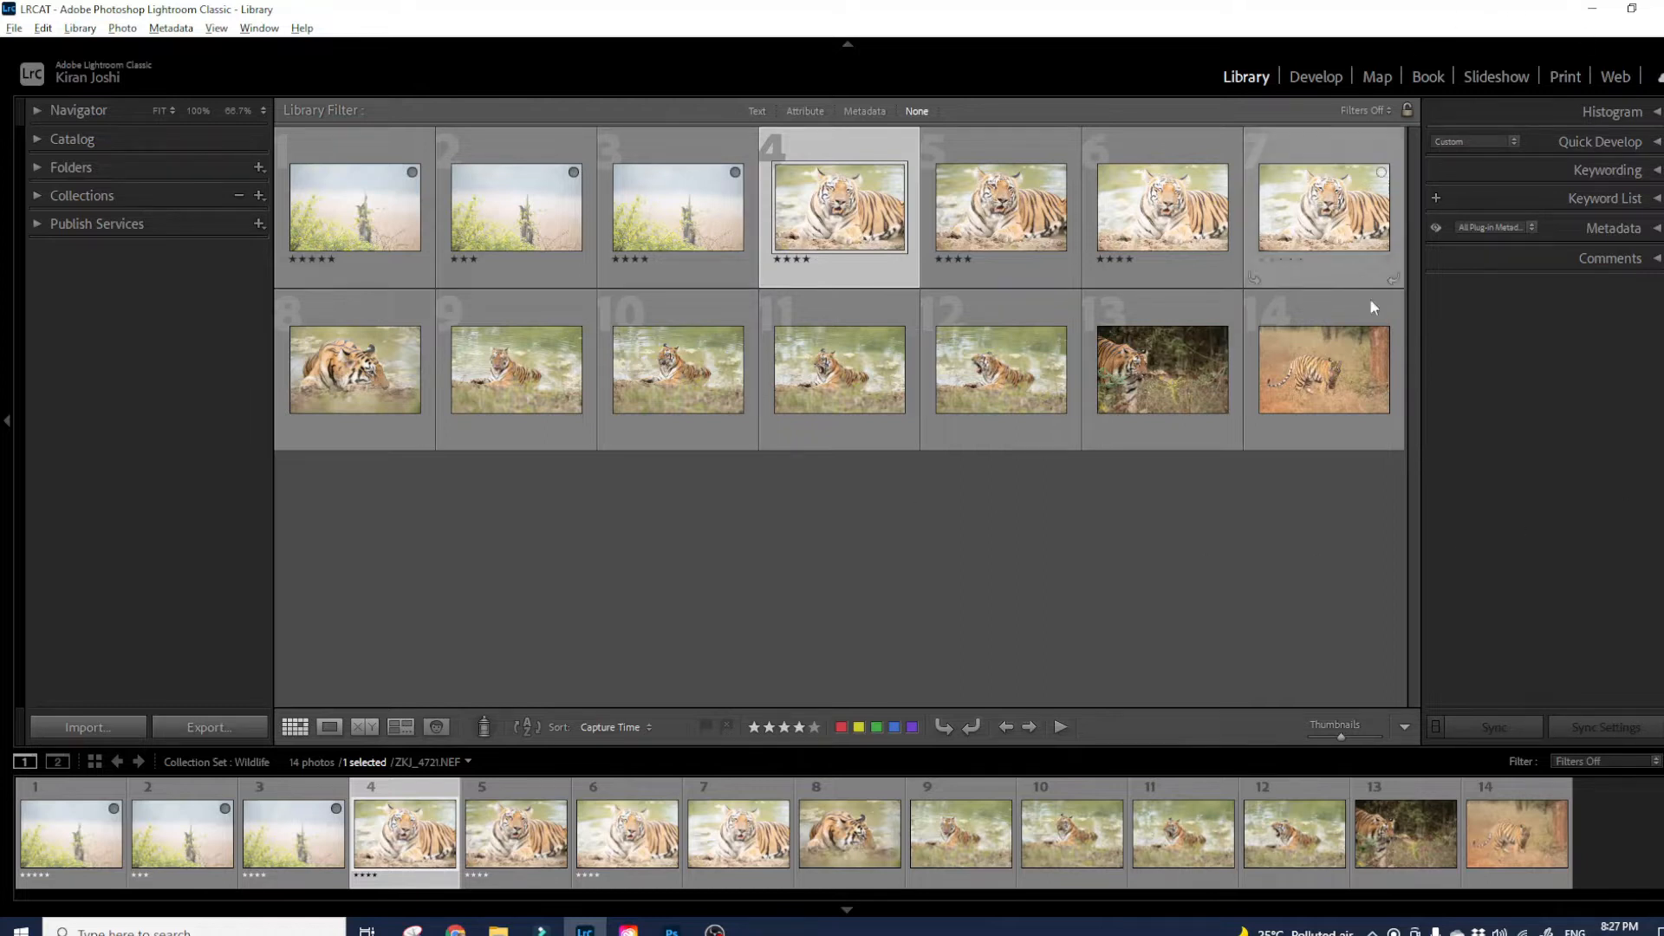
- Expand the Metadata panel and switch its field set from Default to All Plug-in Metadata
left_click(1656, 230)
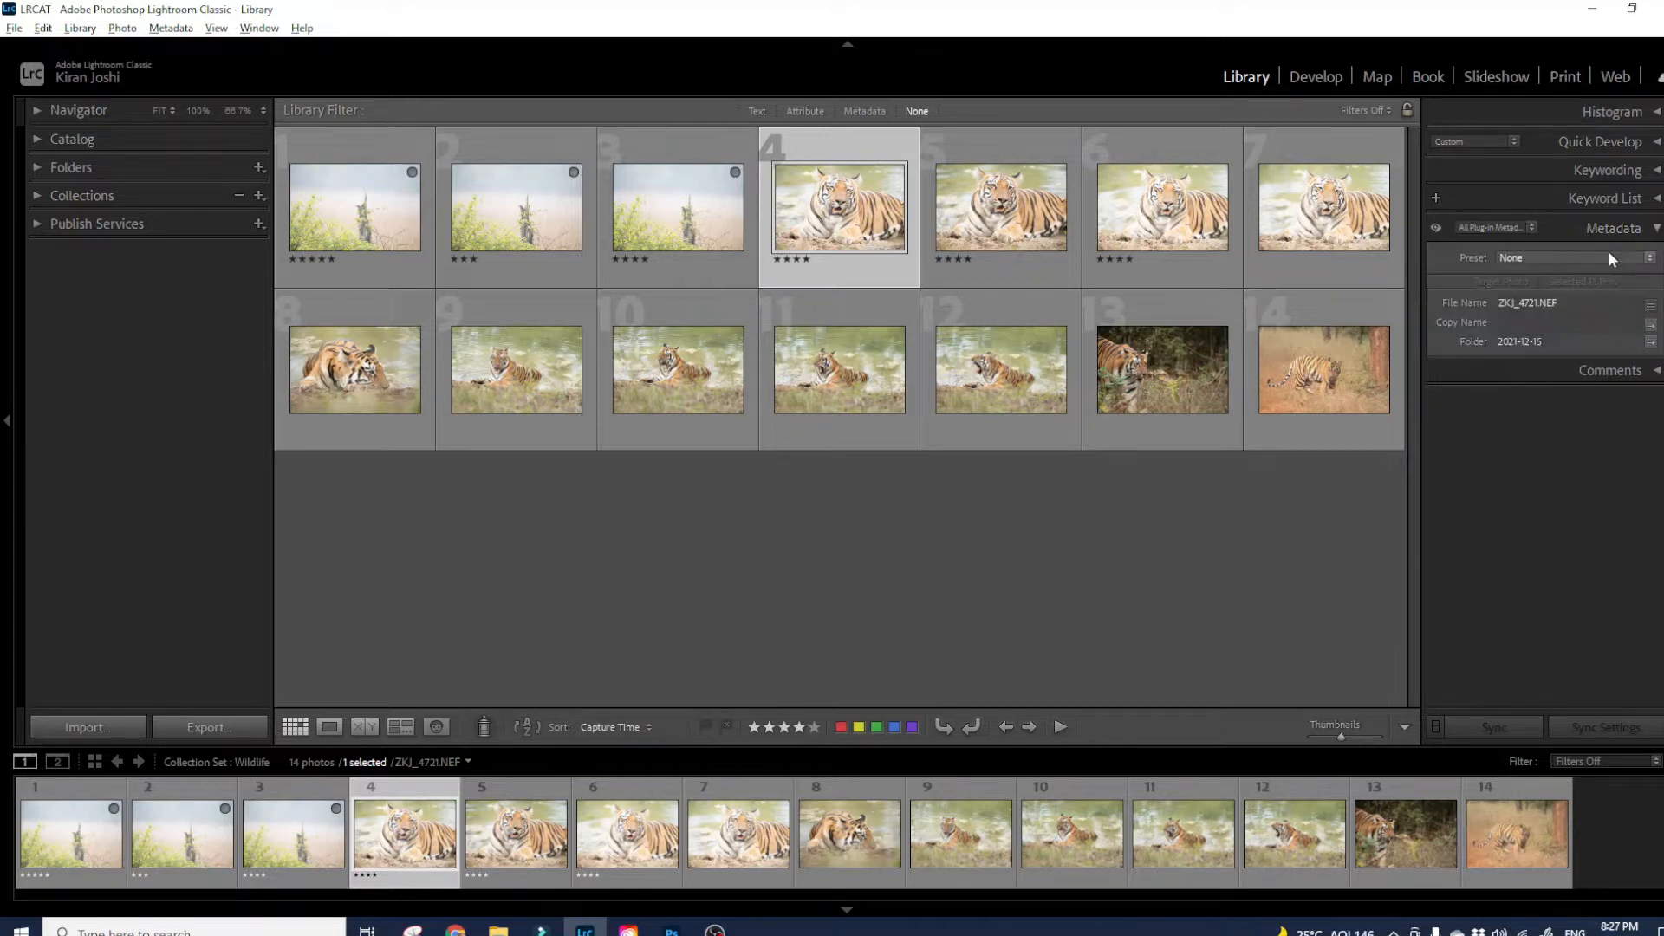
left_click(1486, 229)
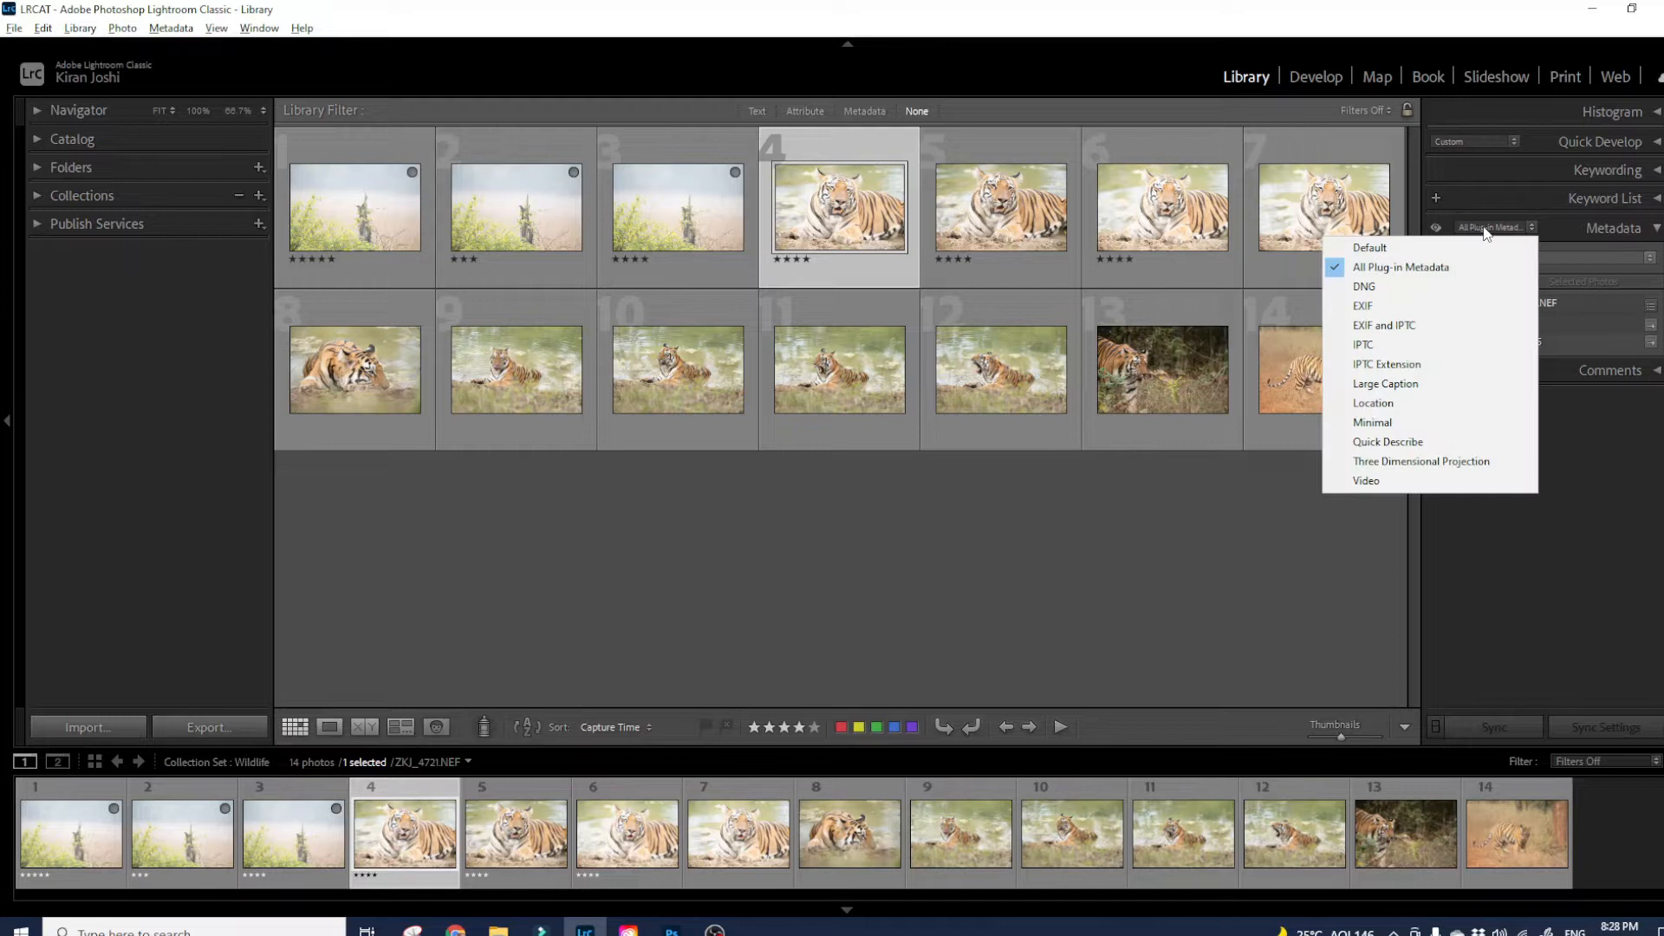
left_click(1416, 245)
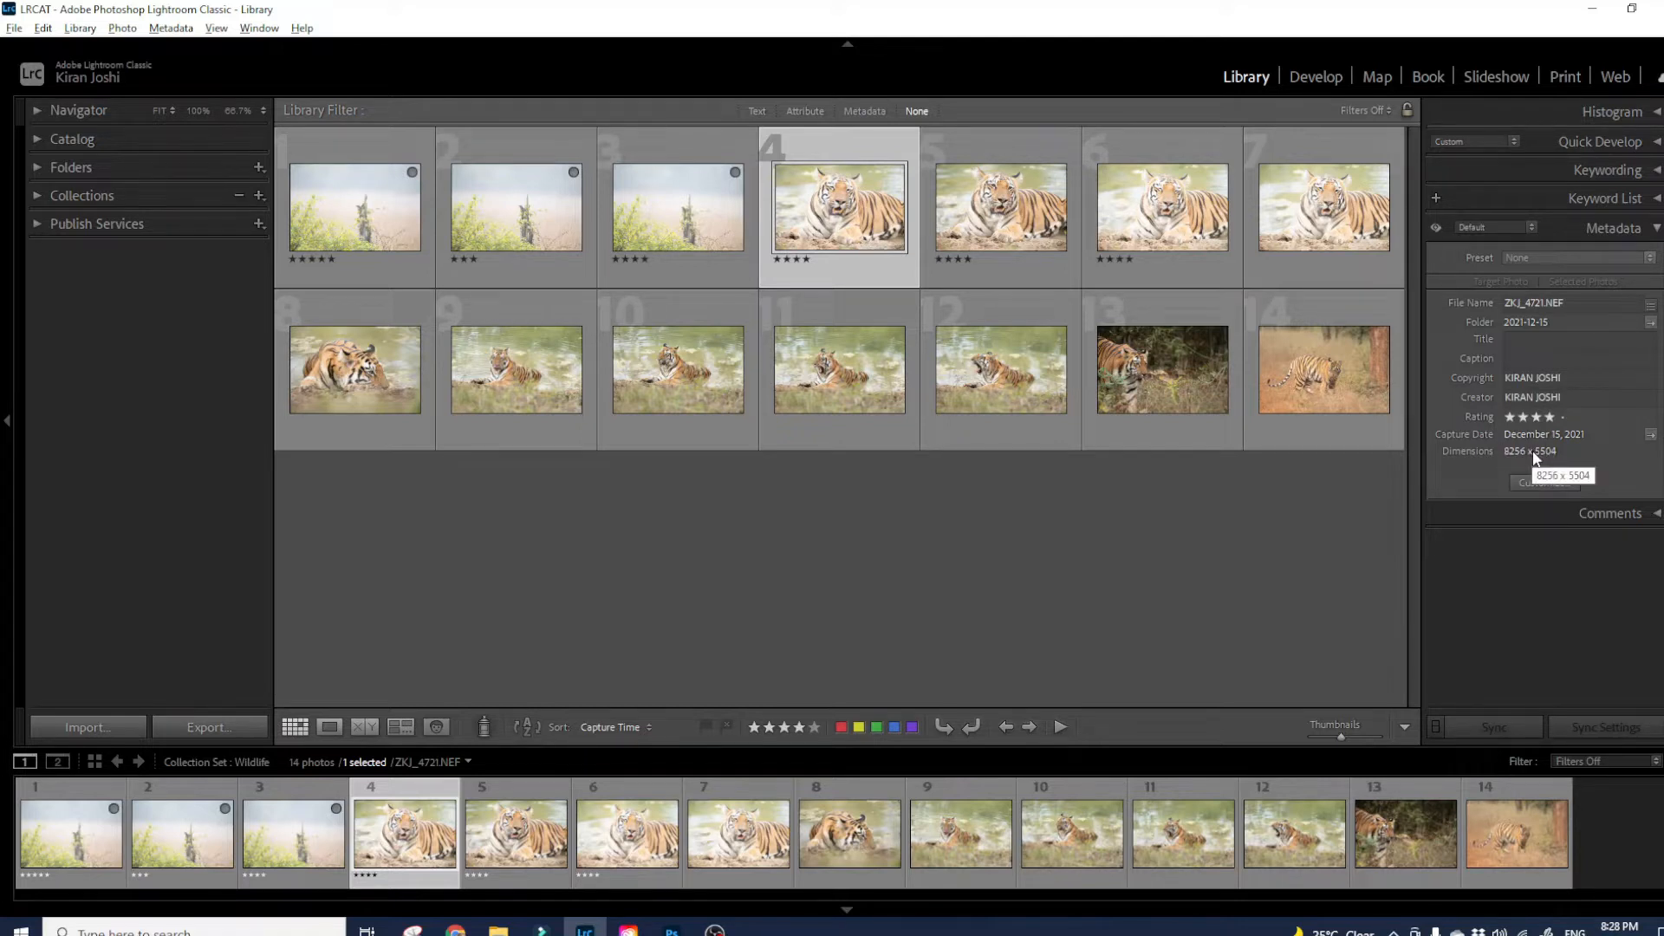
left_click(1474, 229)
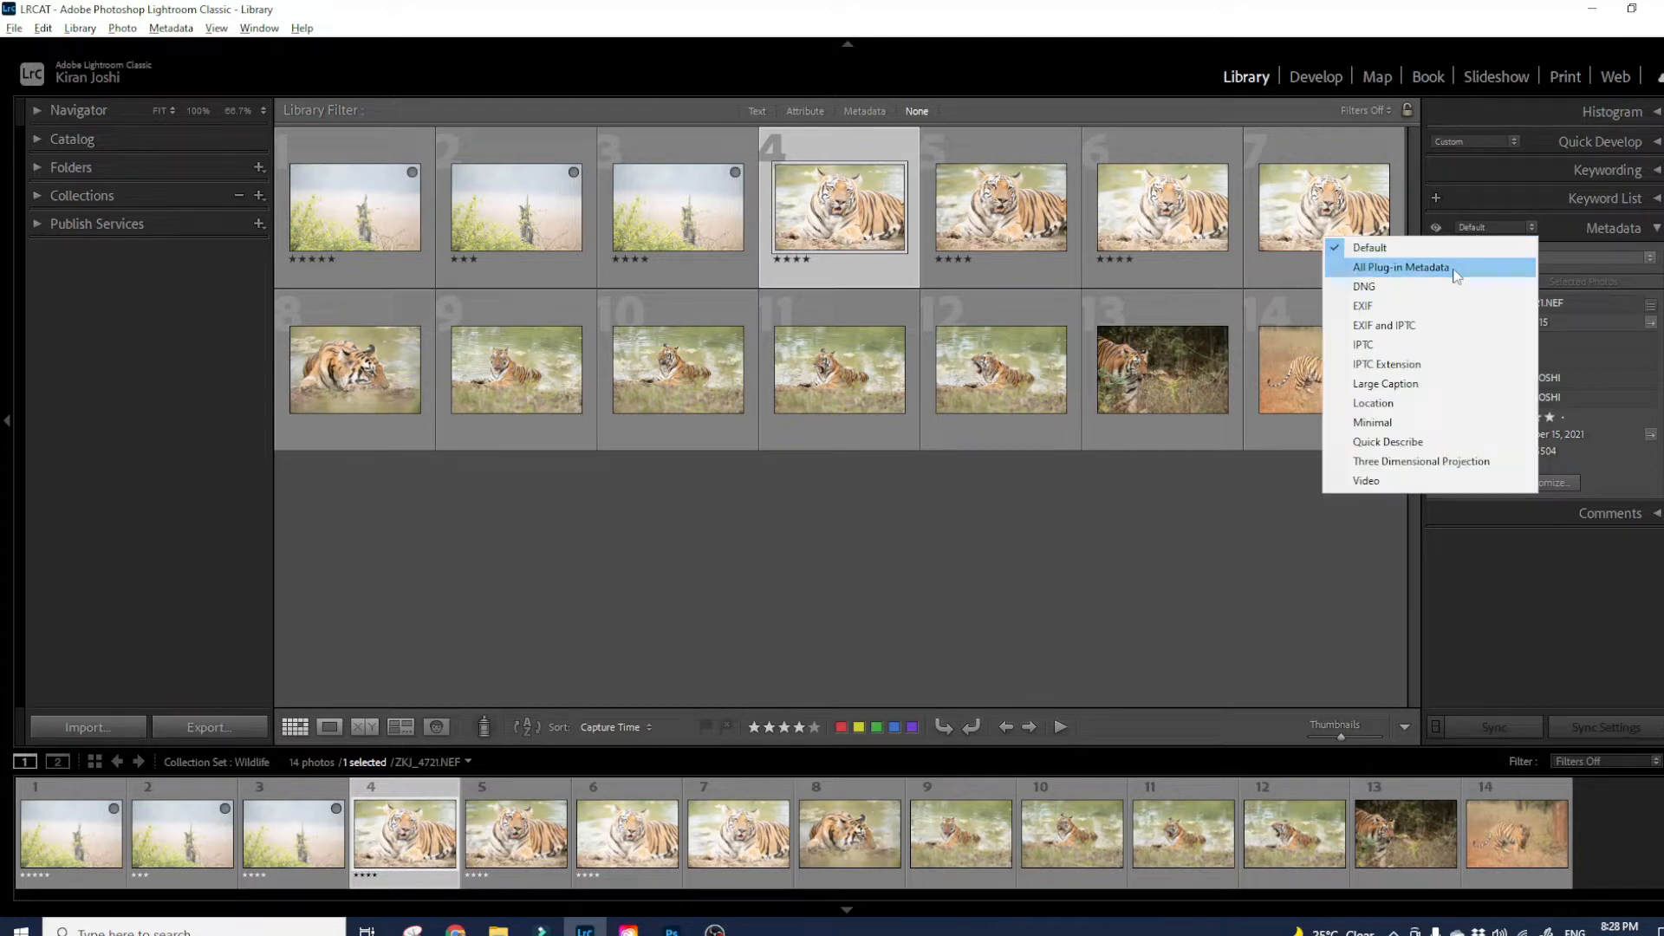
left_click(1454, 272)
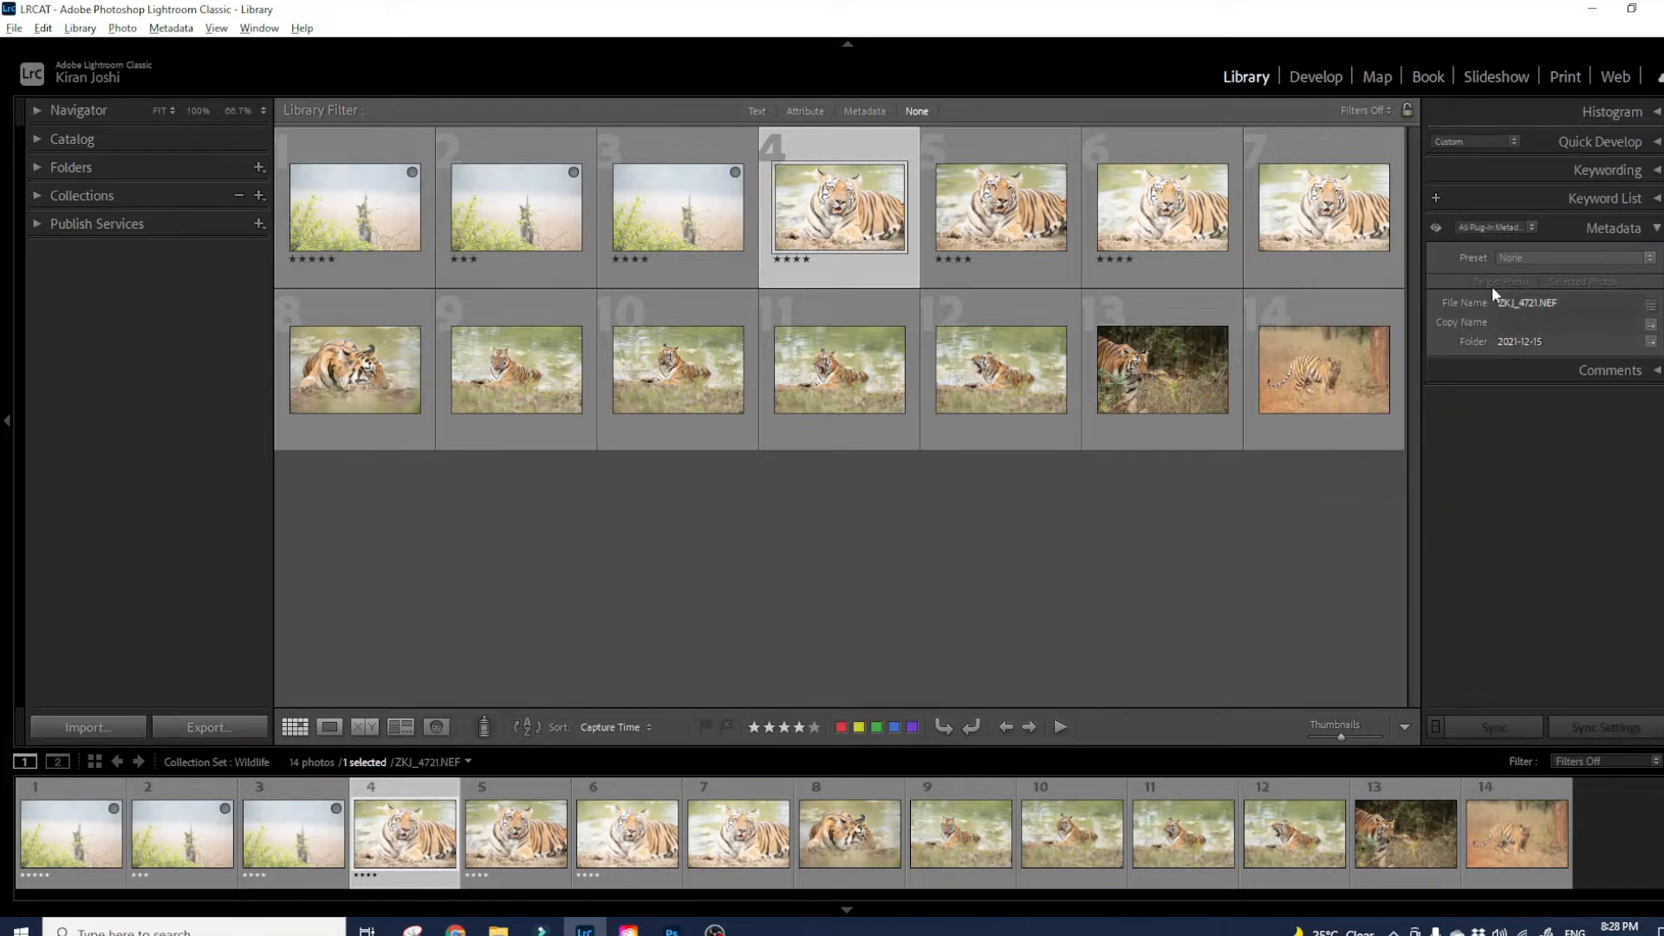
left_click(1476, 231)
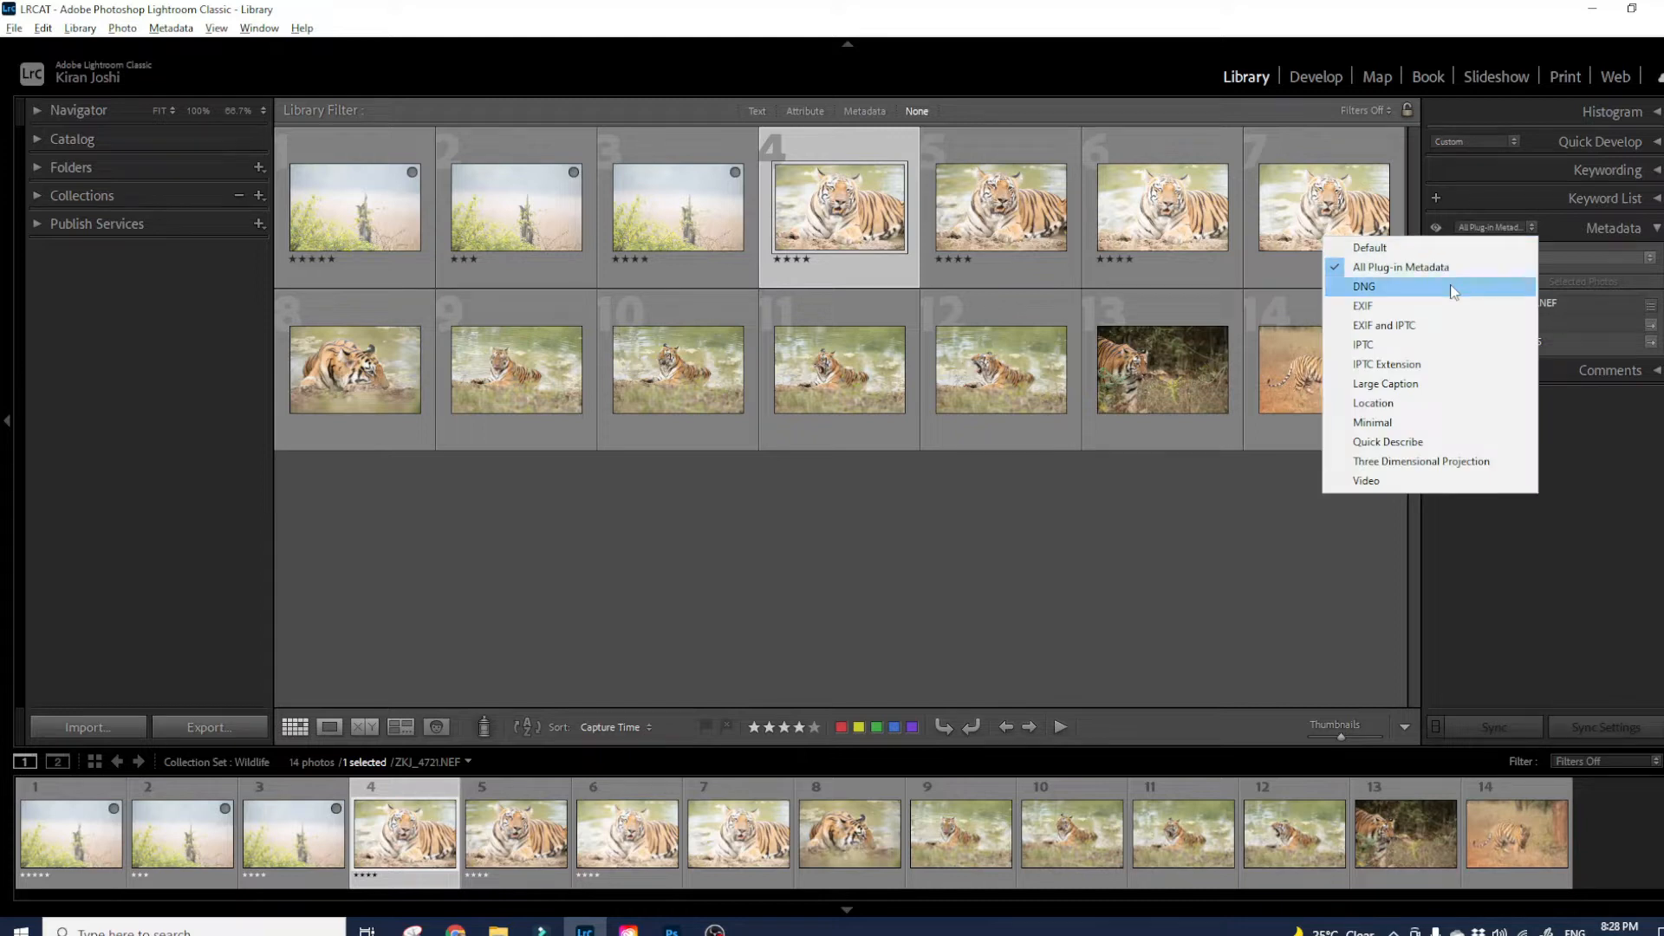
- Switch the metadata set to DNG, then to EXIF, and scroll through the exposure fields
left_click(1453, 288)
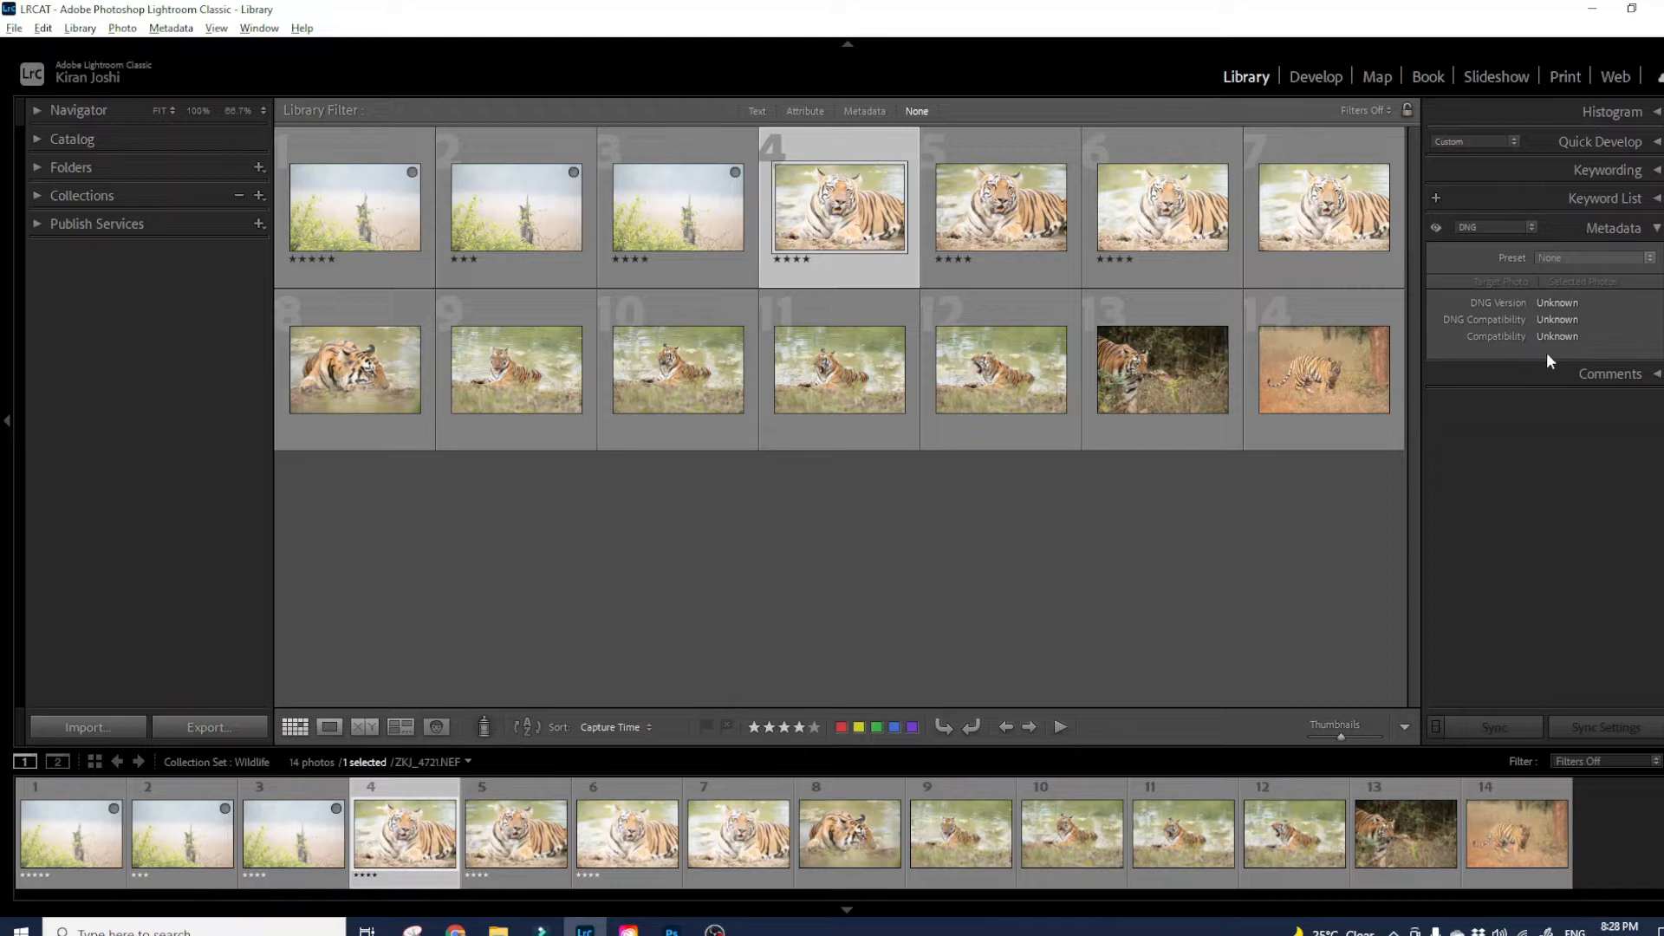
left_click(1470, 231)
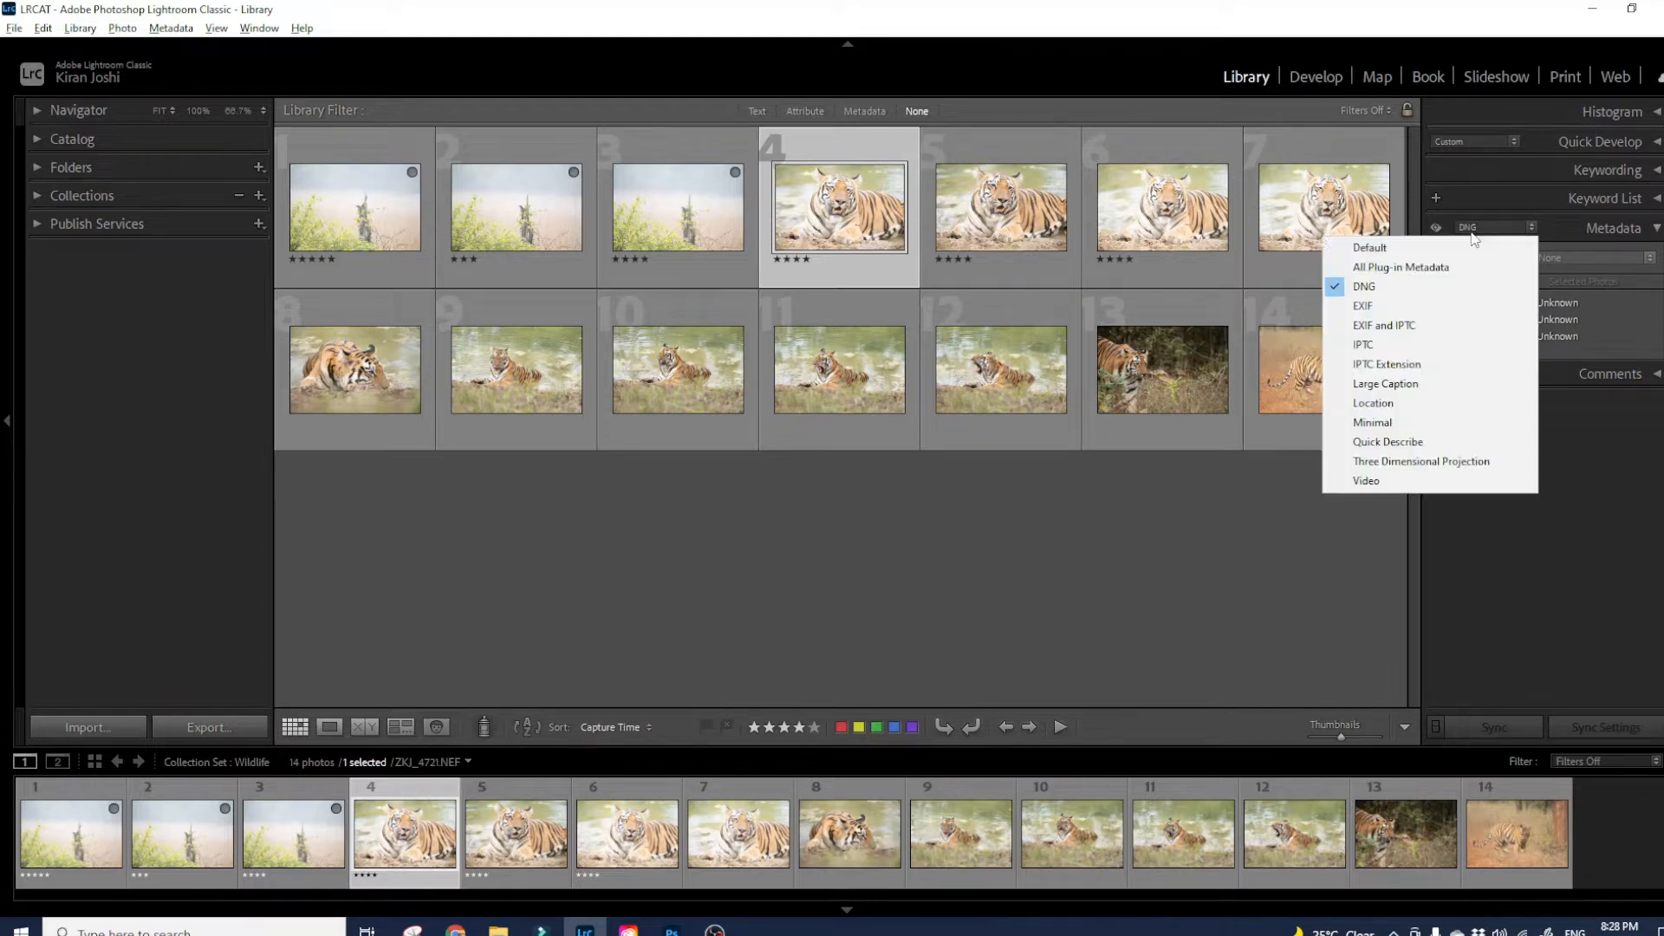
left_click(1419, 308)
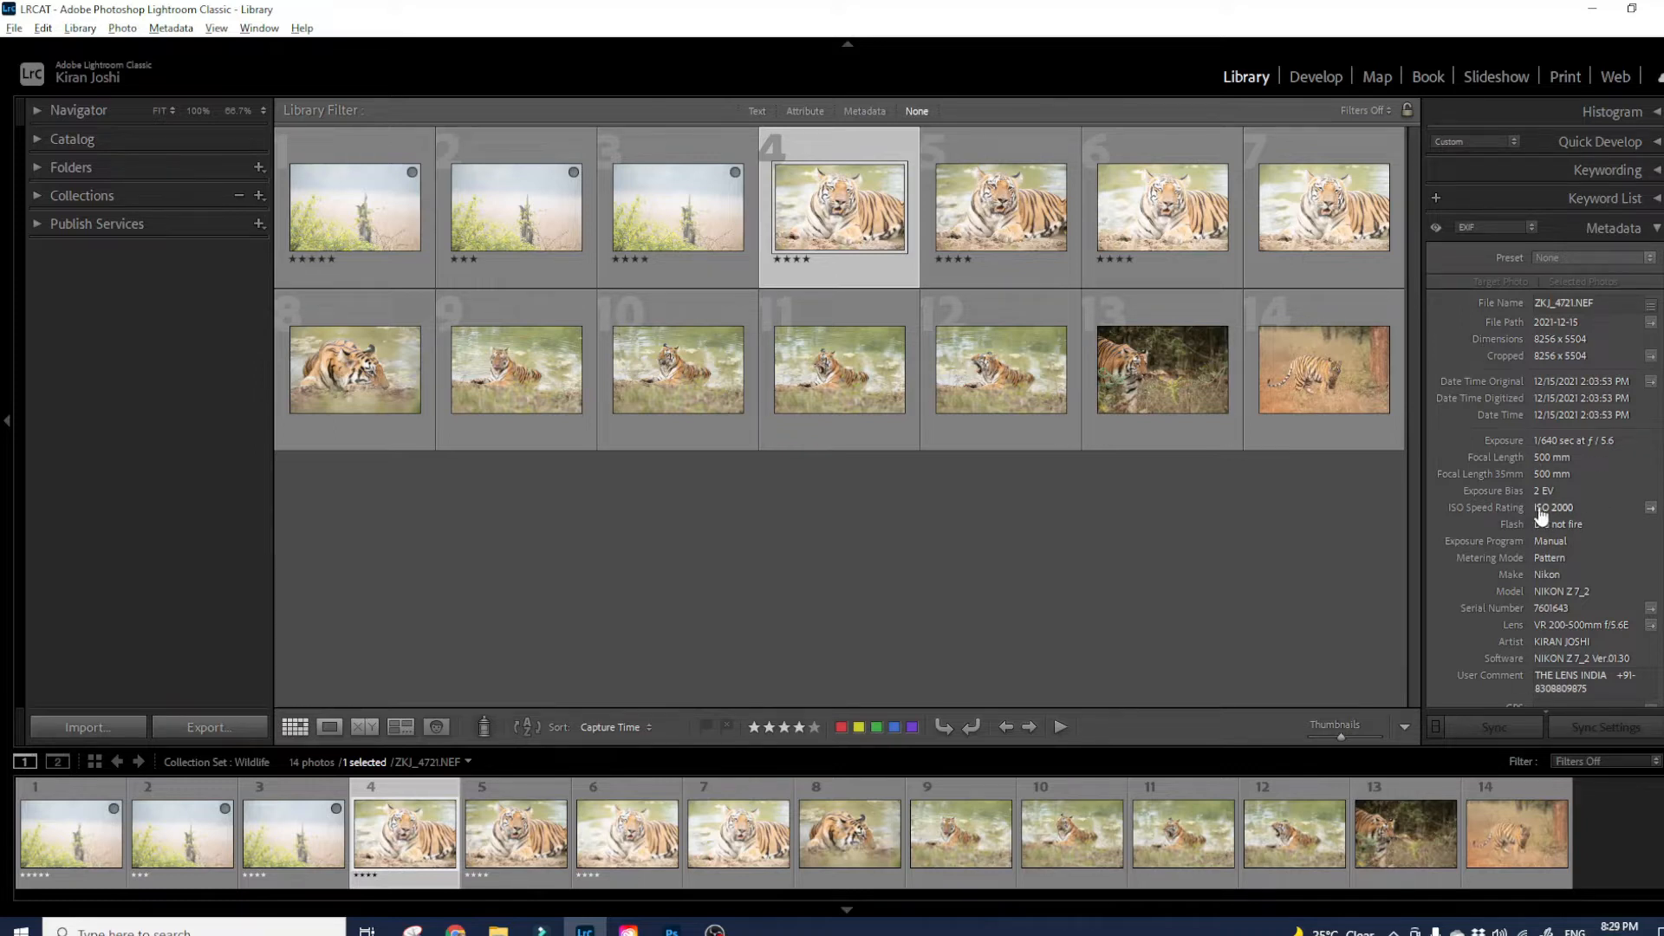
scroll(1590, 555, "down", 1)
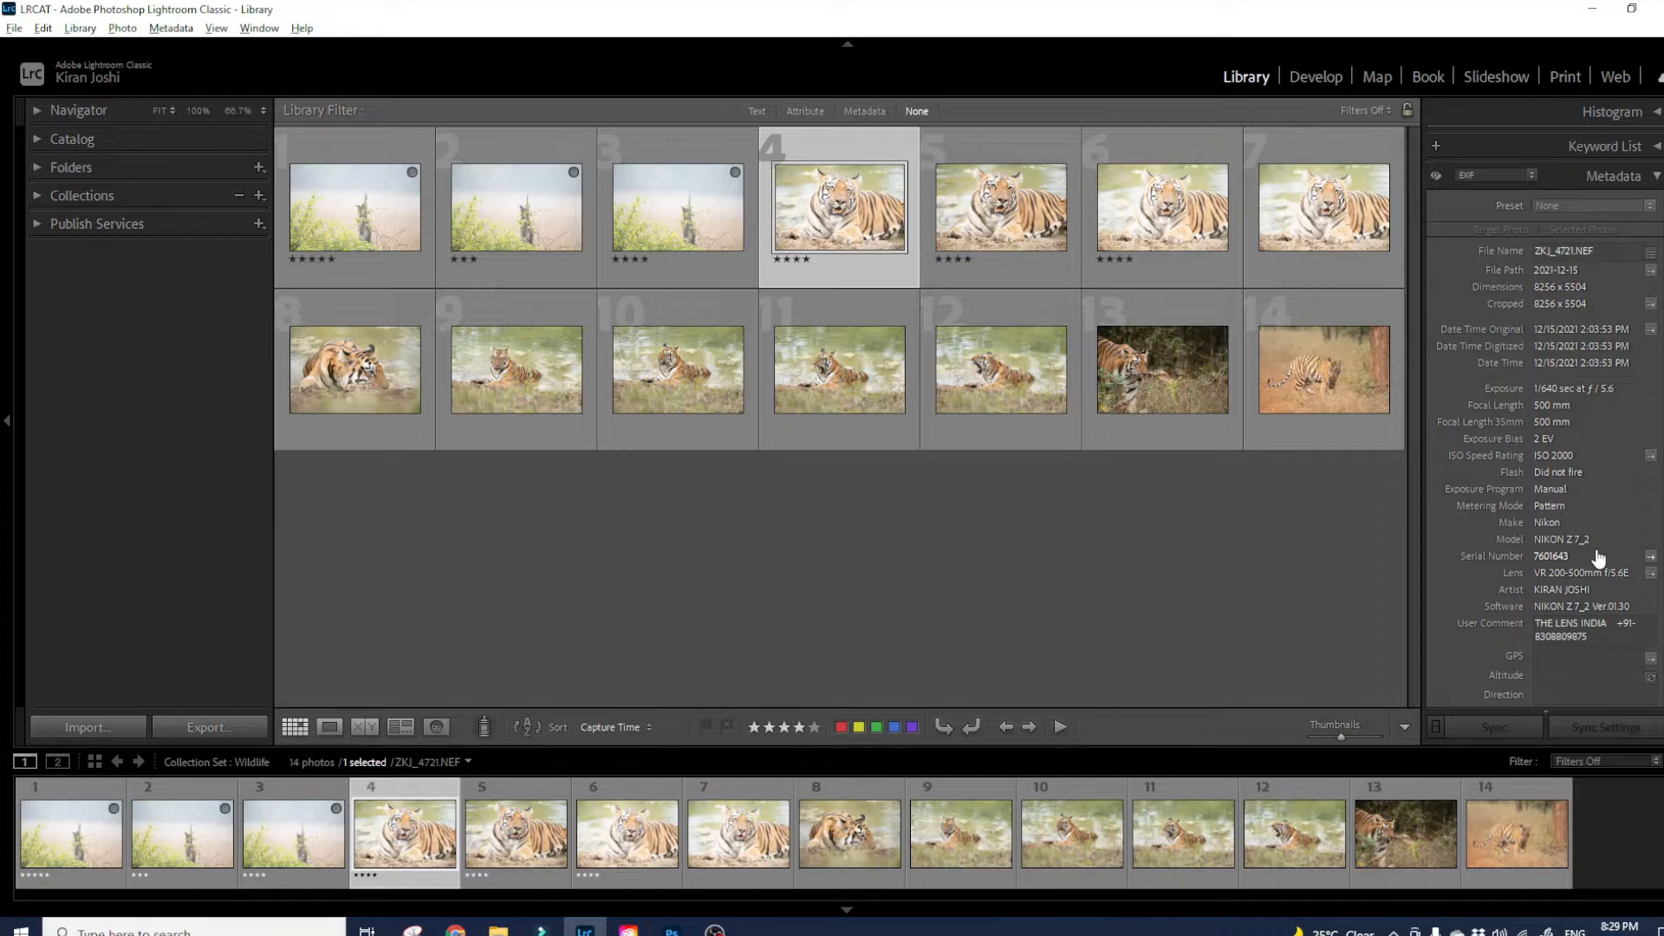
- Switch the metadata set to IPTC and change Copyright Status from Unknown to Copyrighted
left_click(1474, 182)
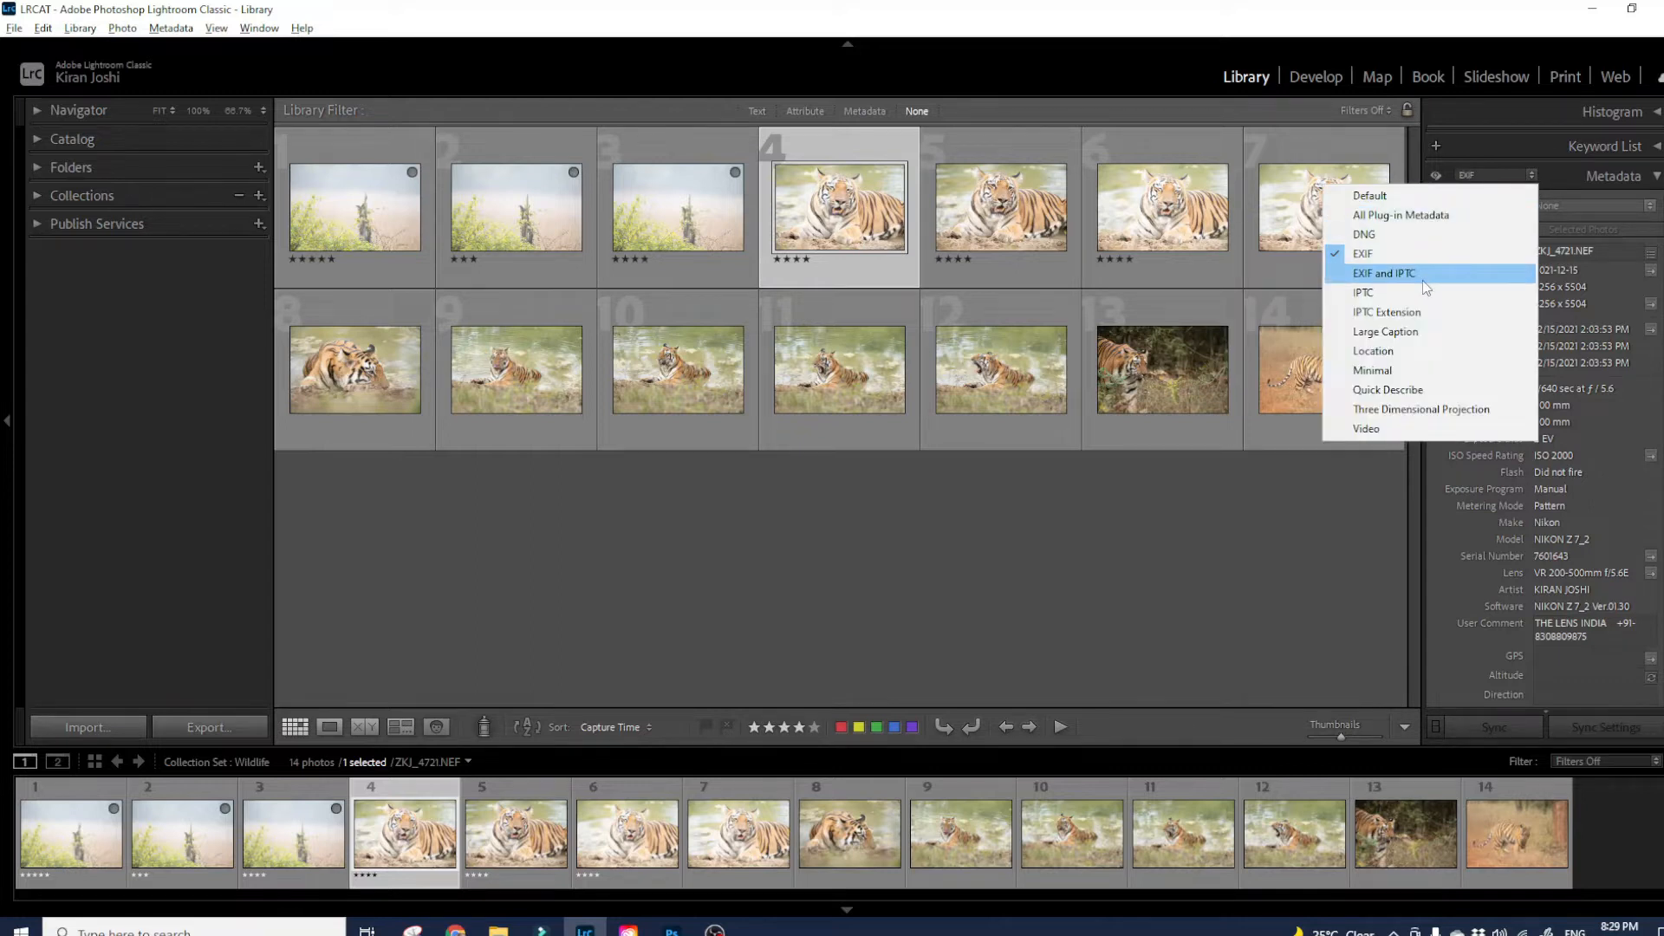
left_click(1378, 295)
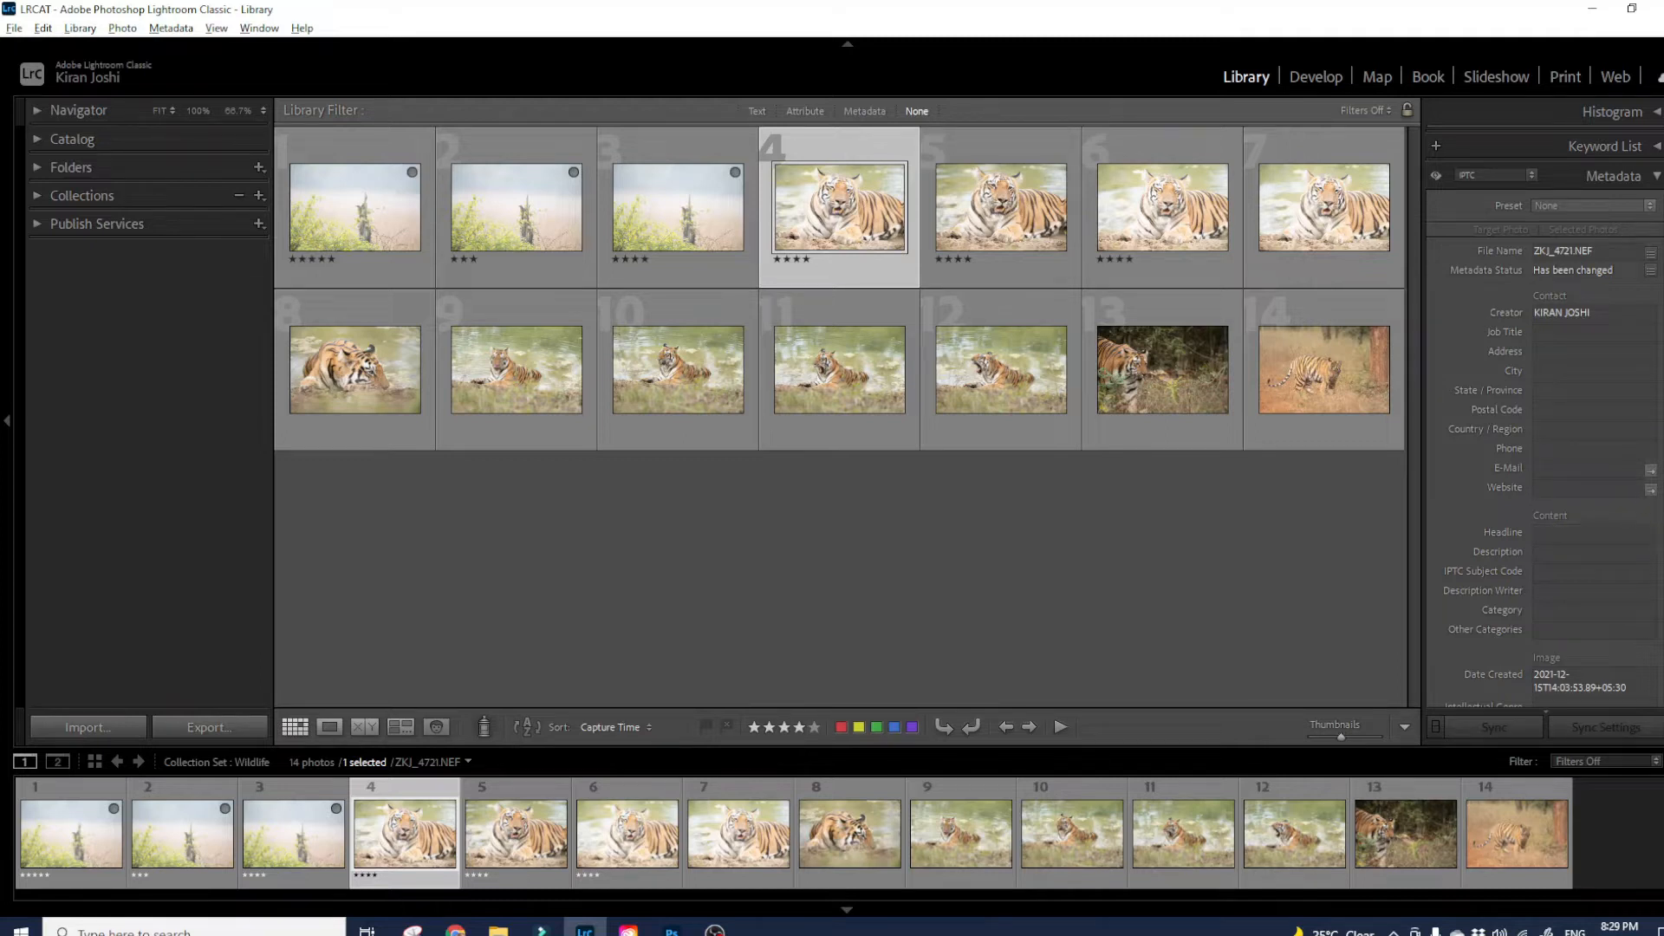
scroll(1571, 533, "down", 5)
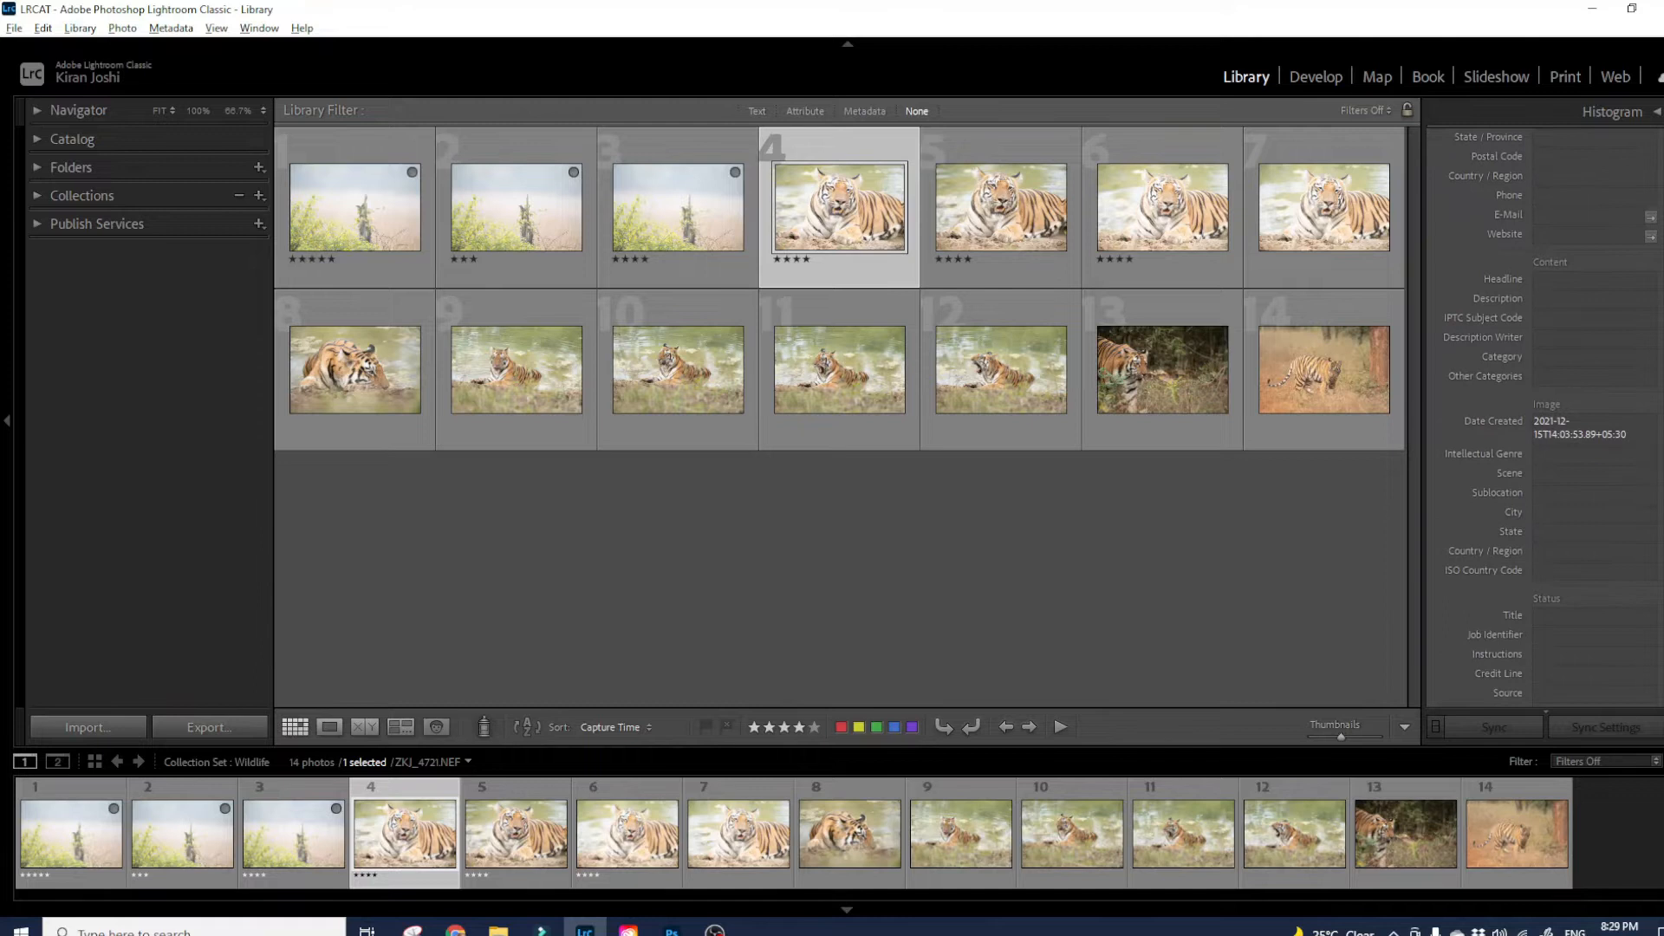
scroll(1551, 420, "down", 1)
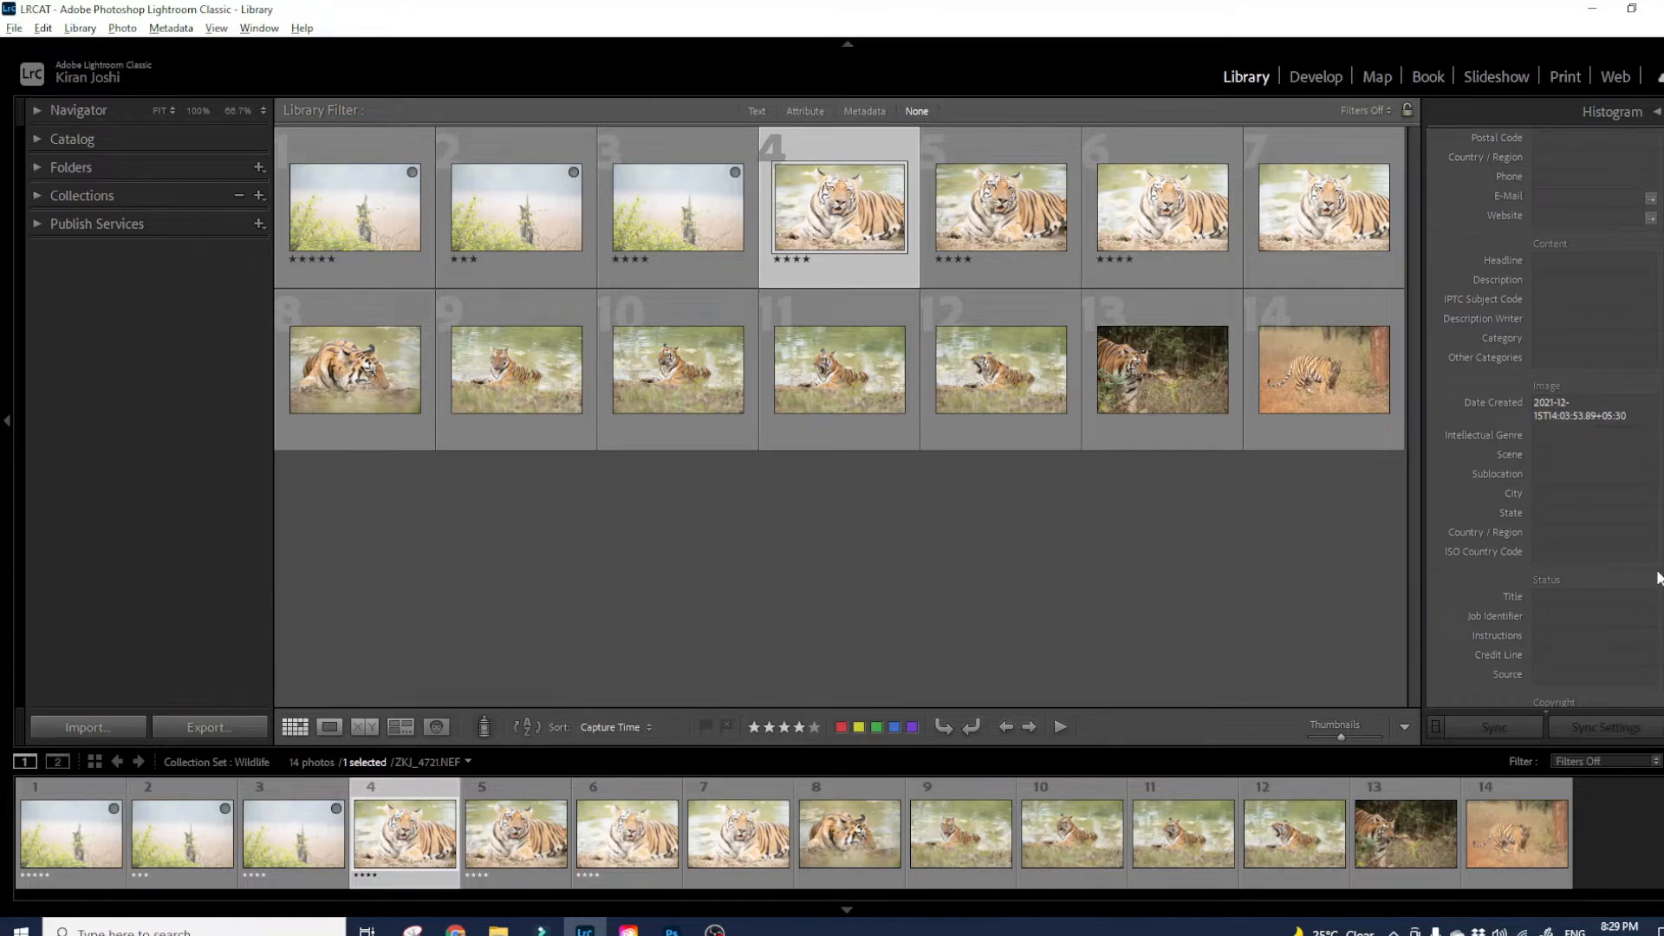
scroll(1595, 579, "down", 2)
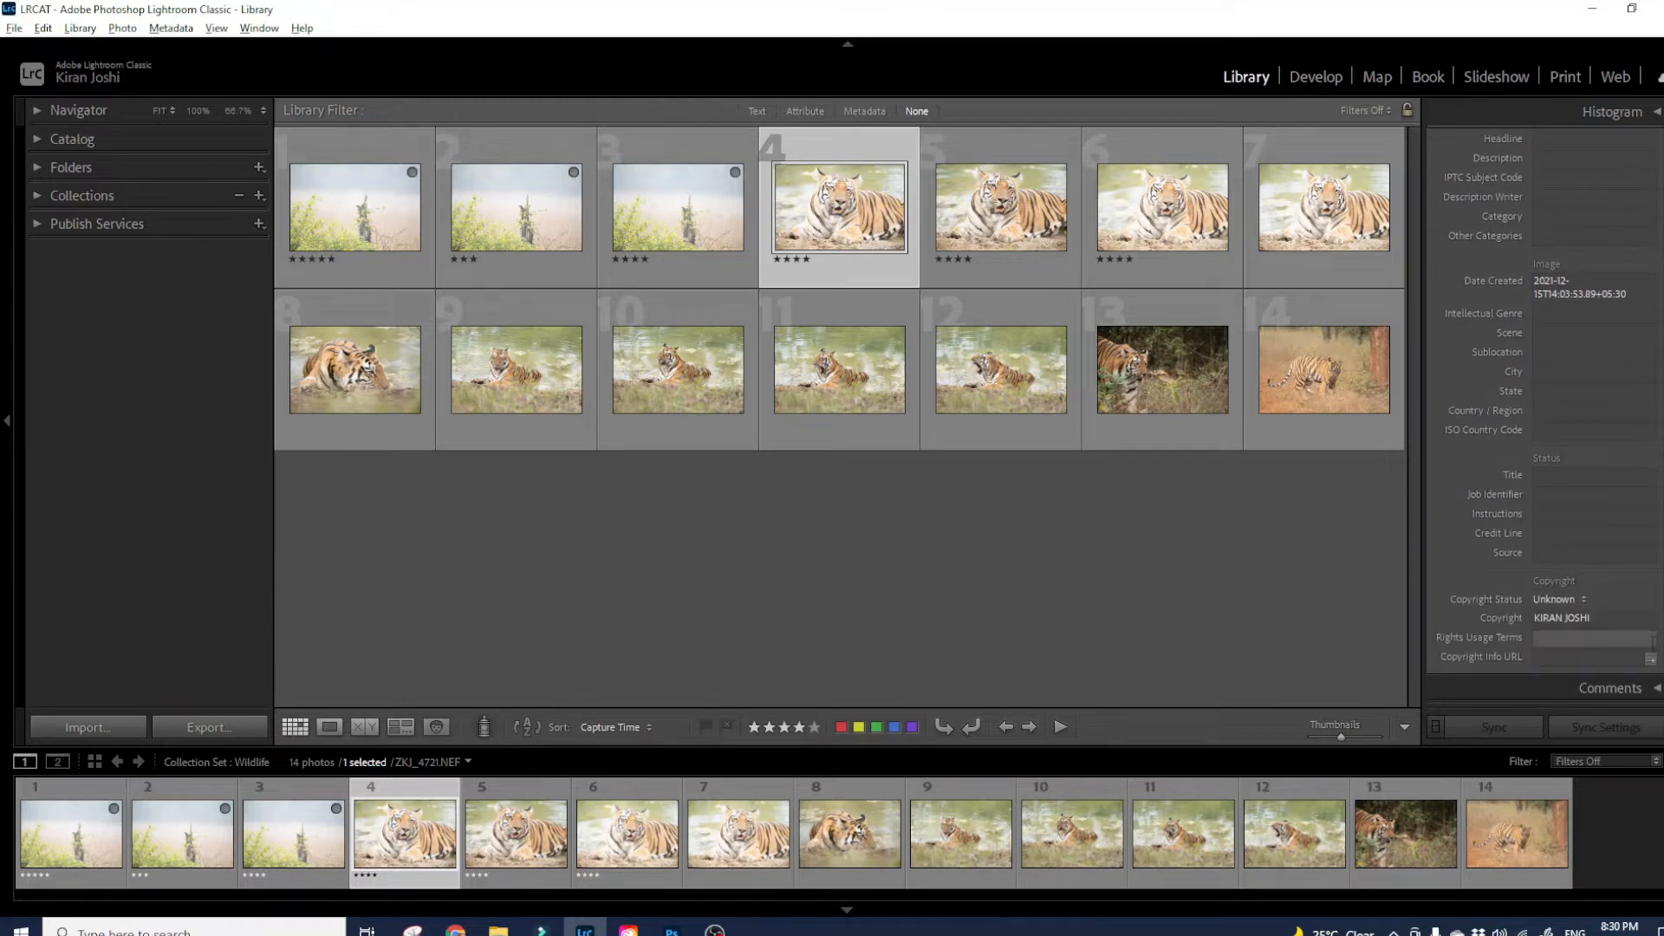
left_click(1560, 600)
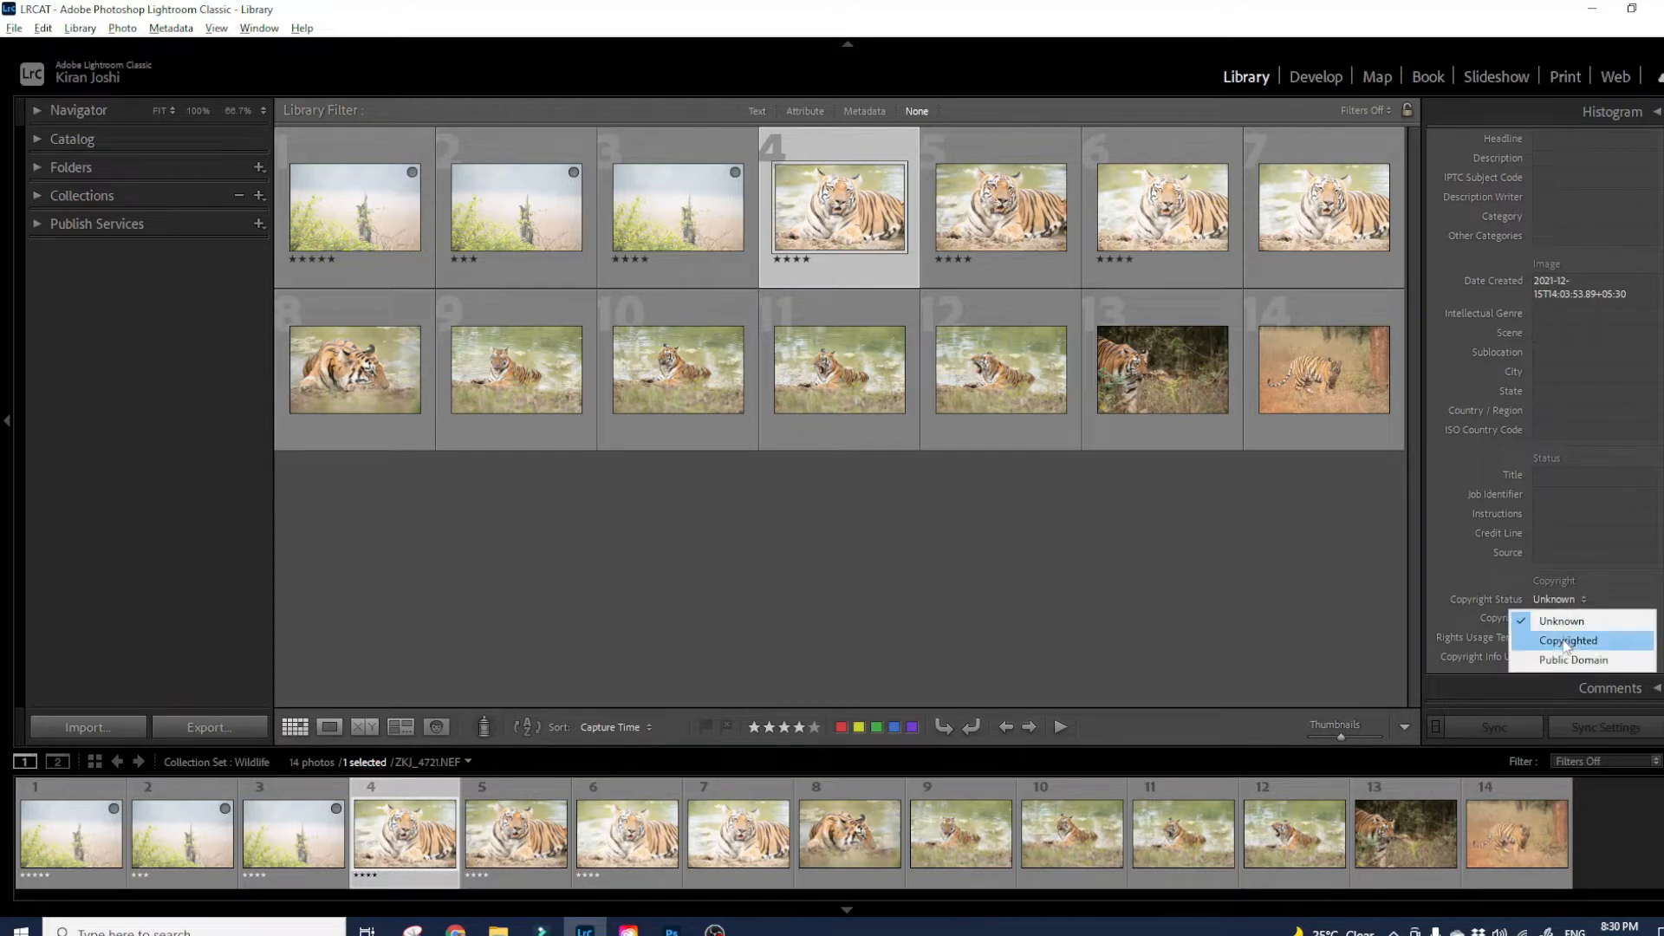
left_click(1566, 642)
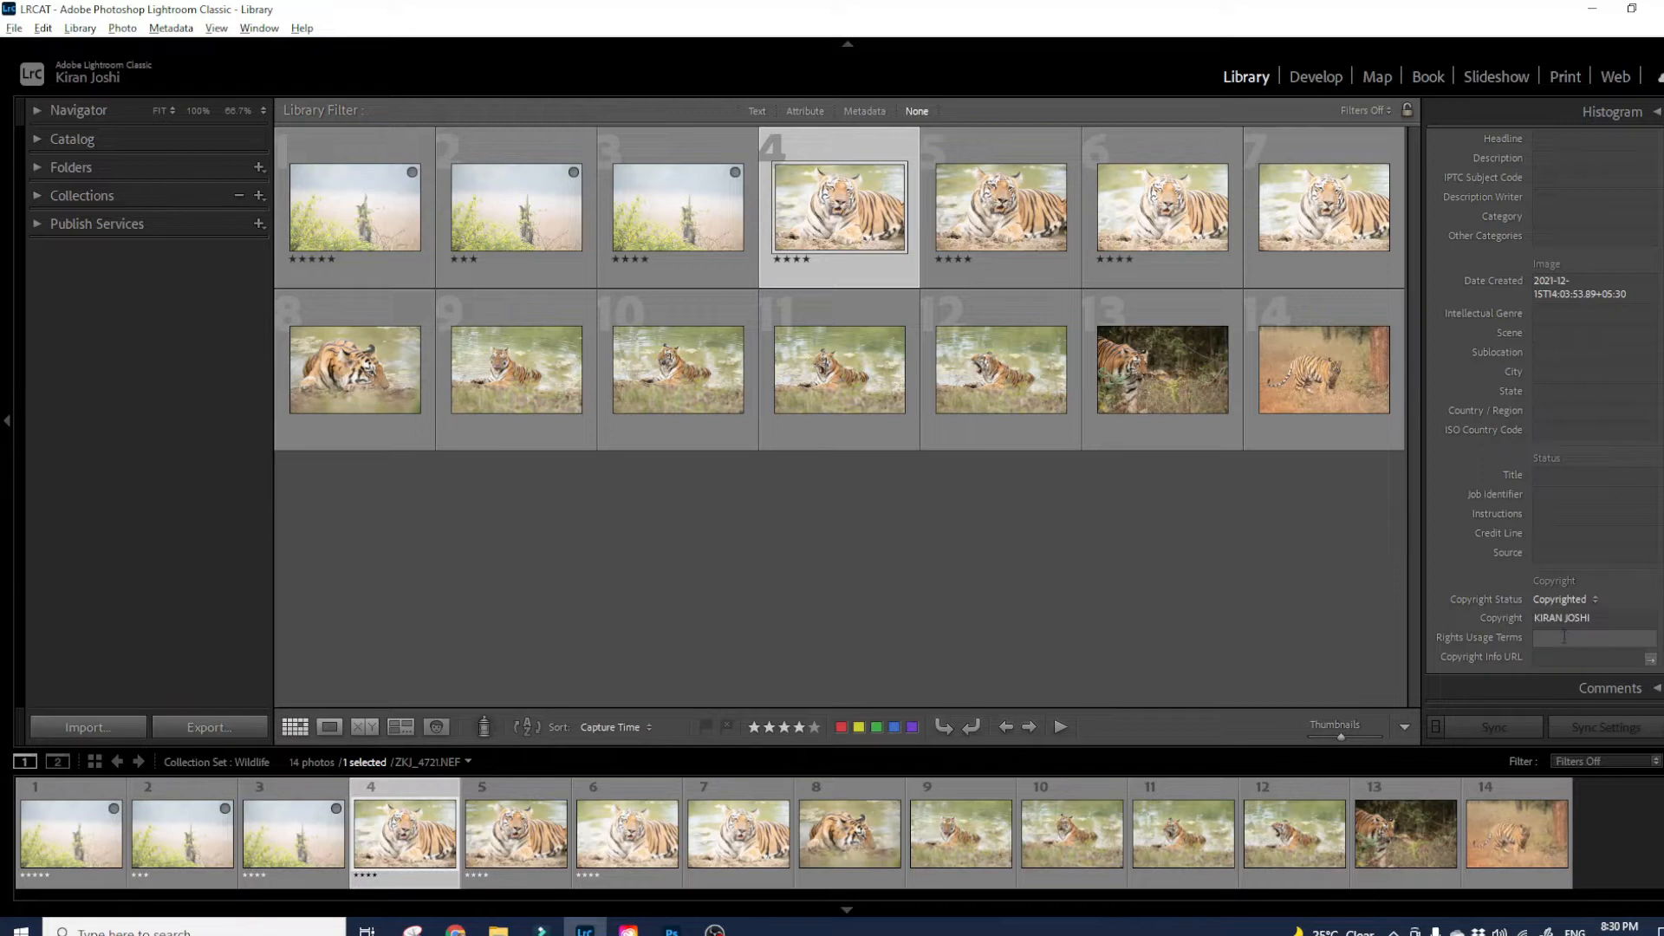
scroll(1631, 596, "up", 2)
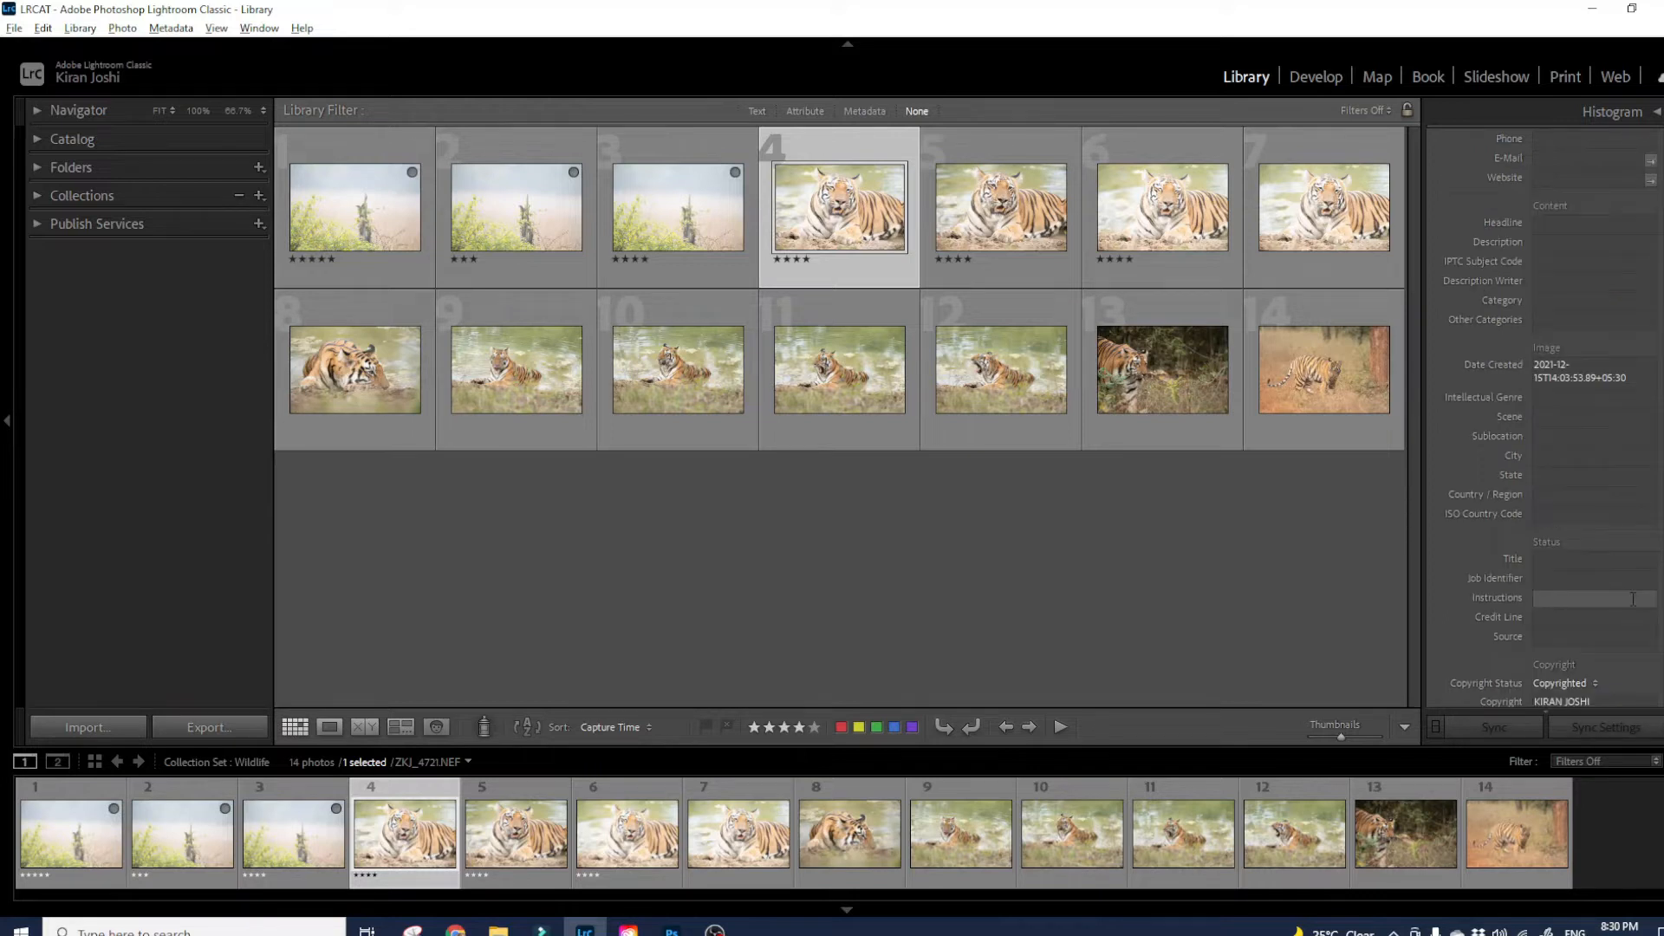
scroll(1561, 390, "up", 8)
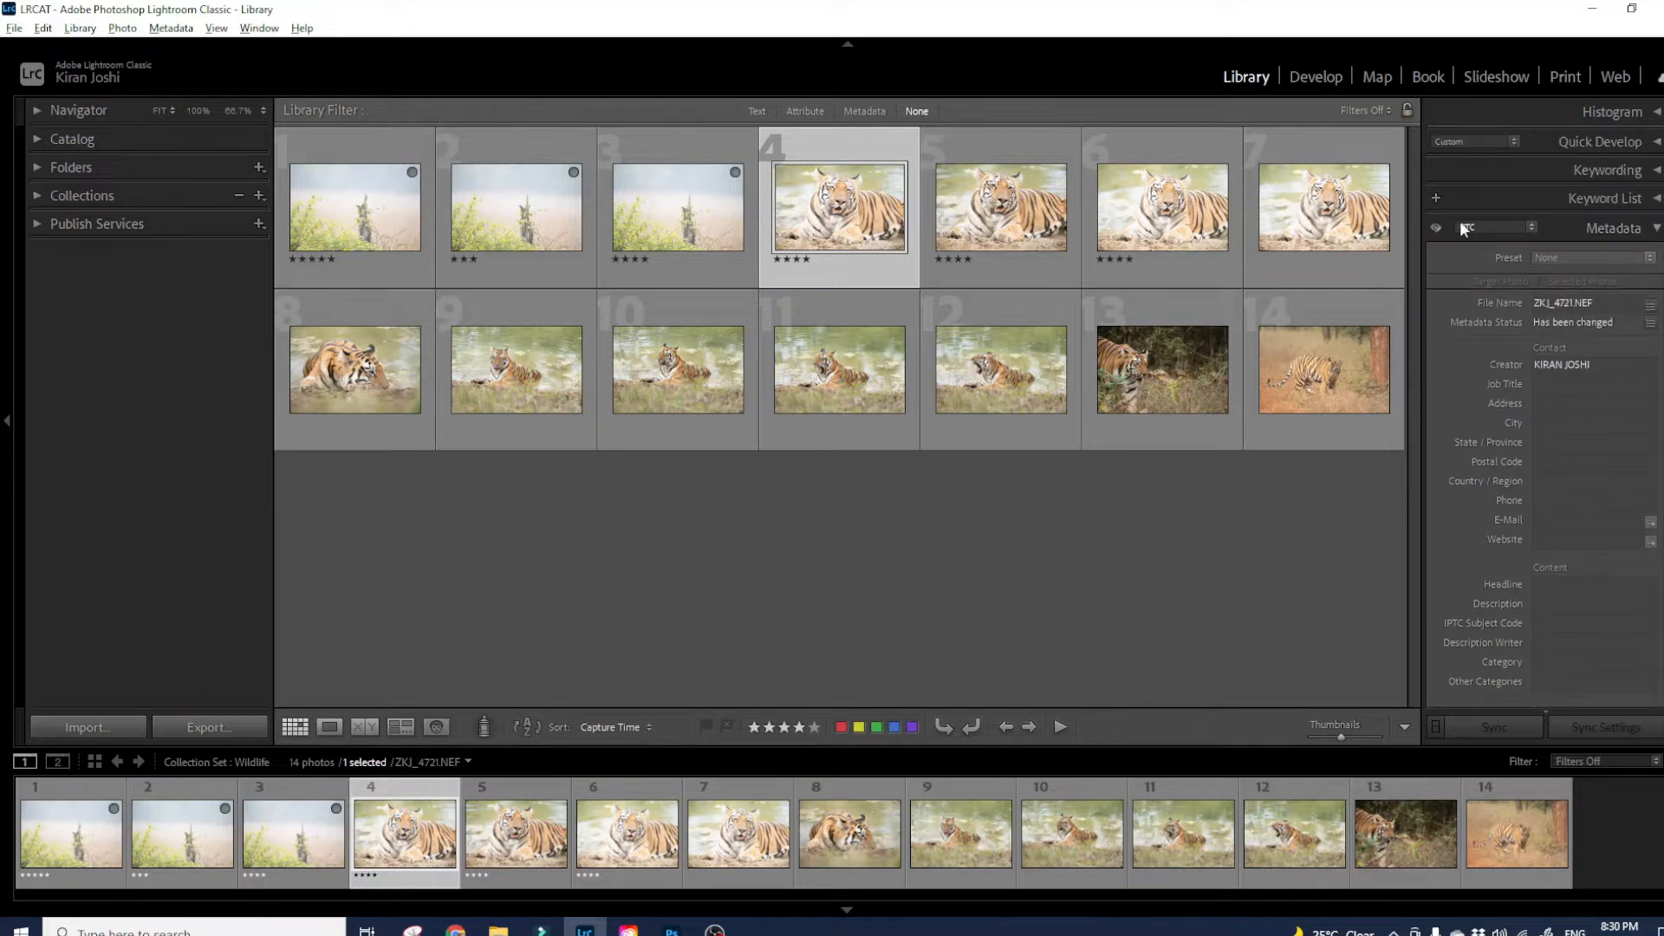
- Switch the metadata set to EXIF and IPTC and scroll through its fields
left_click(1465, 228)
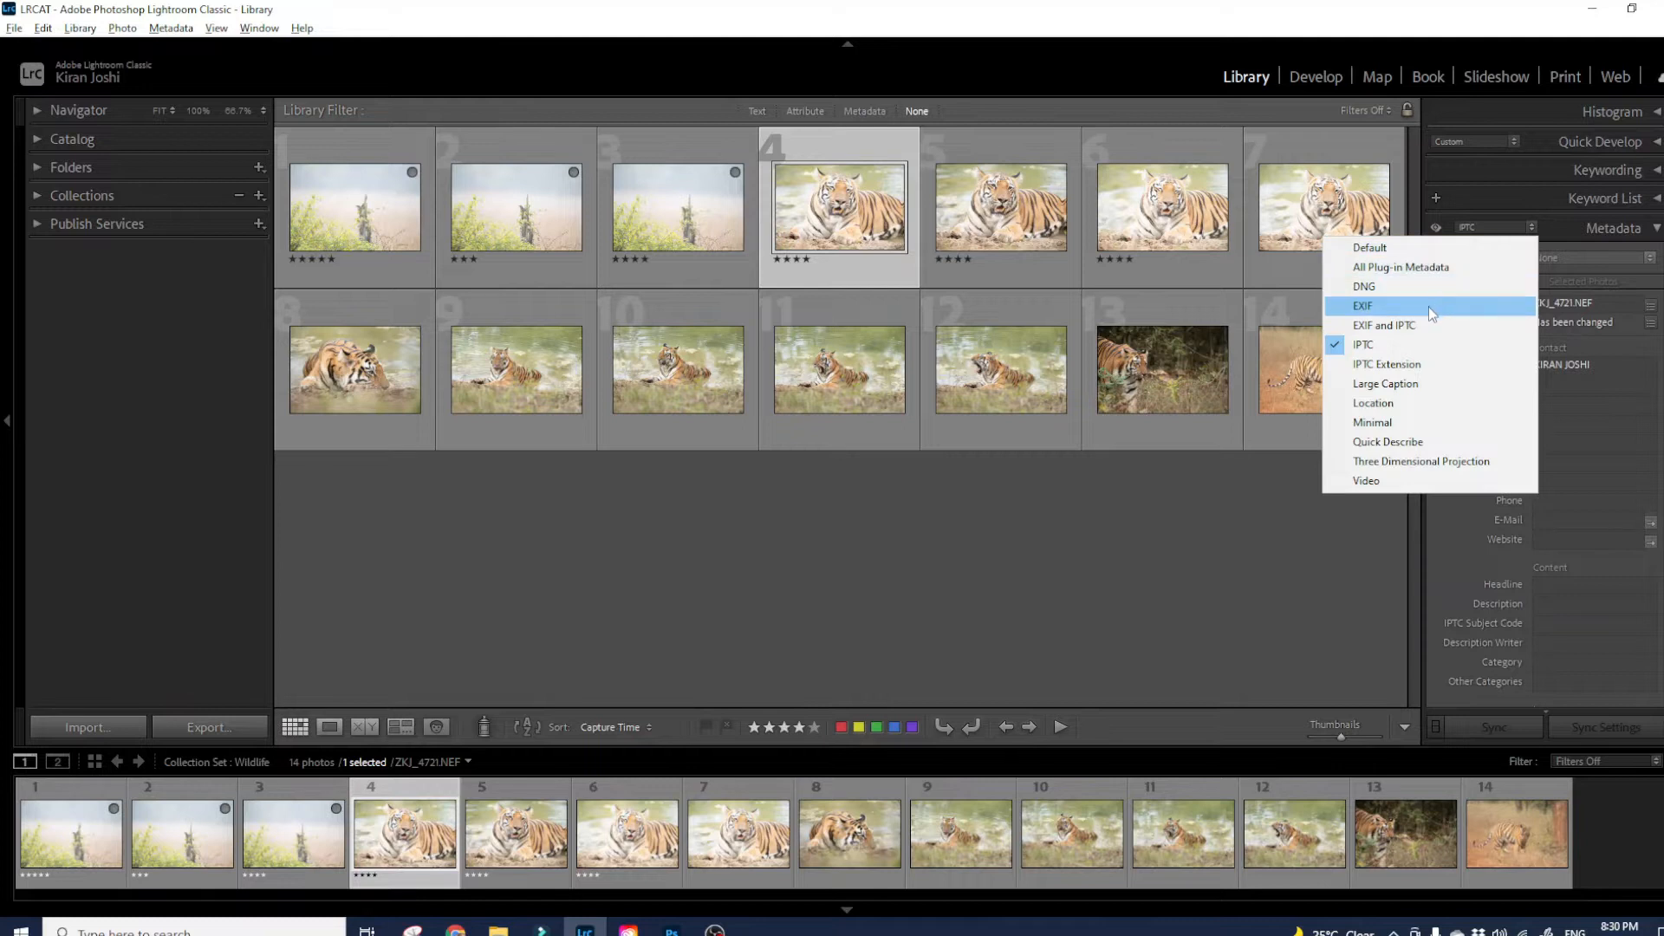
left_click(1411, 328)
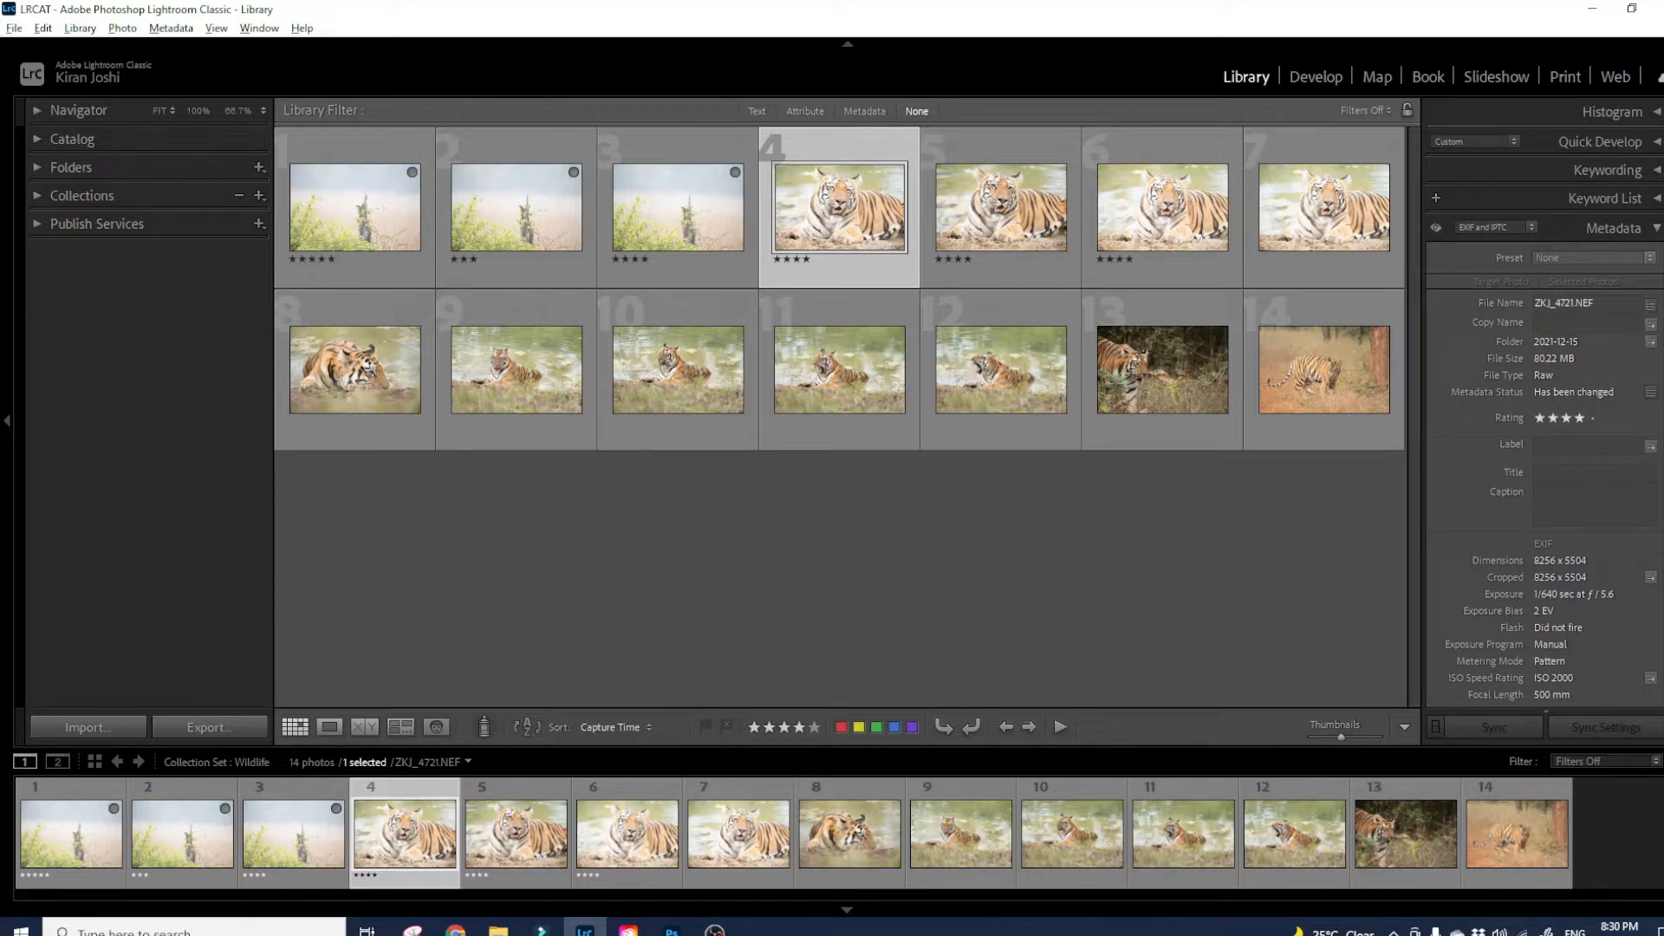
scroll(1544, 416, "down", 5)
scroll(1544, 416, "down", 8)
scroll(1544, 416, "down", 5)
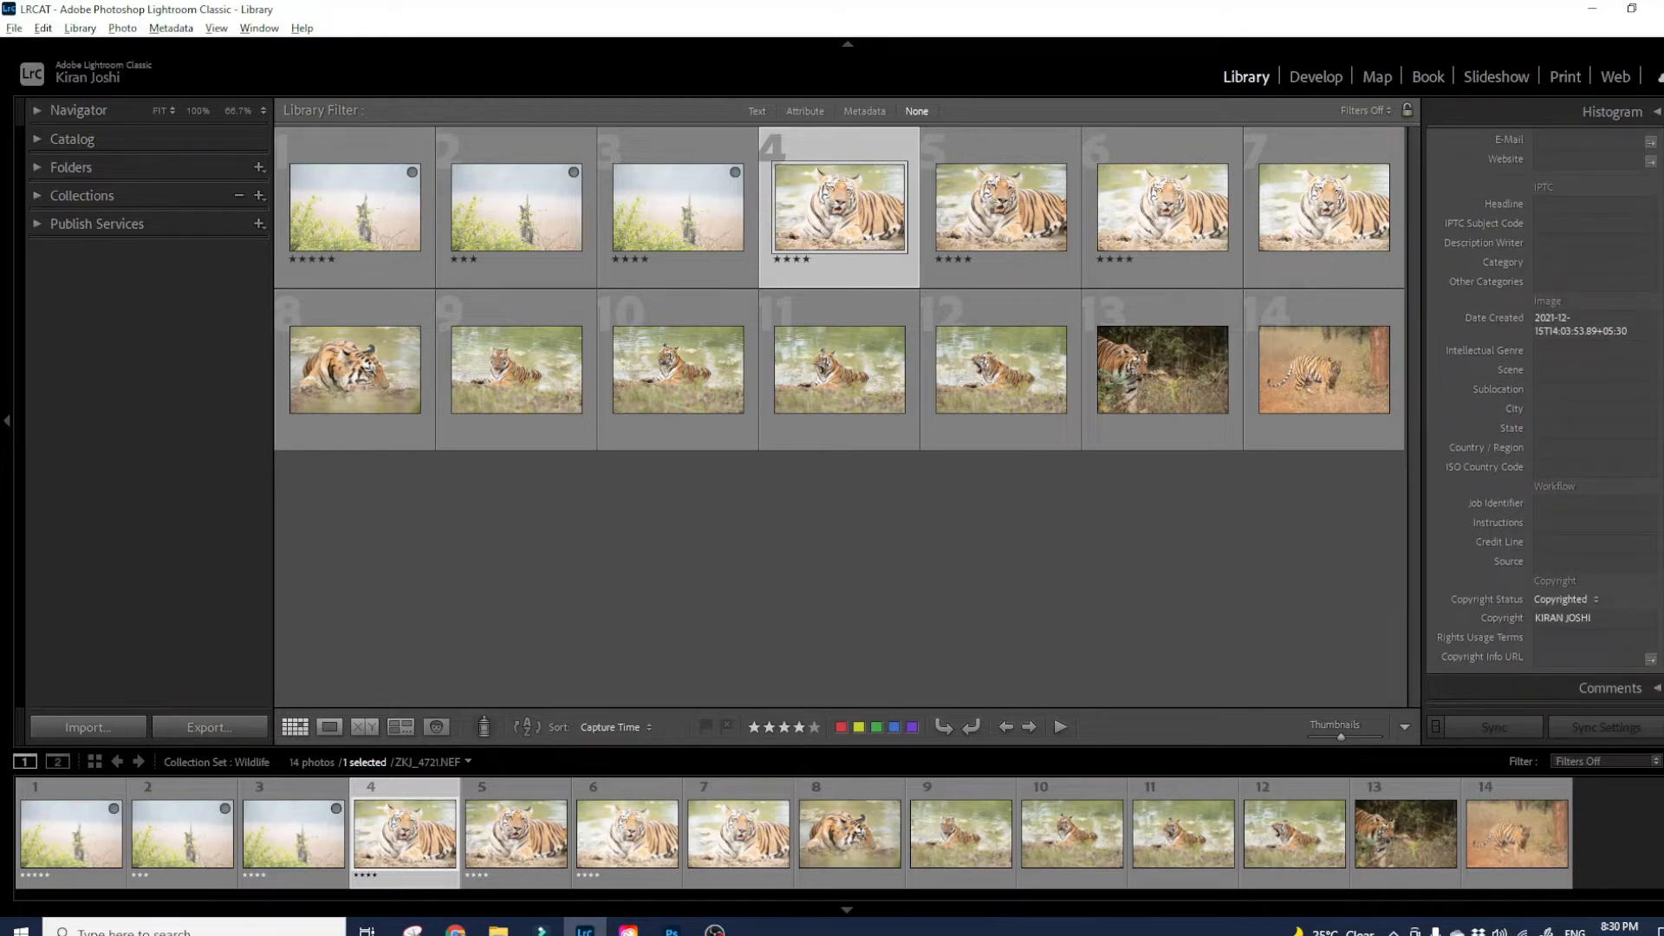
scroll(1545, 416, "up", 15)
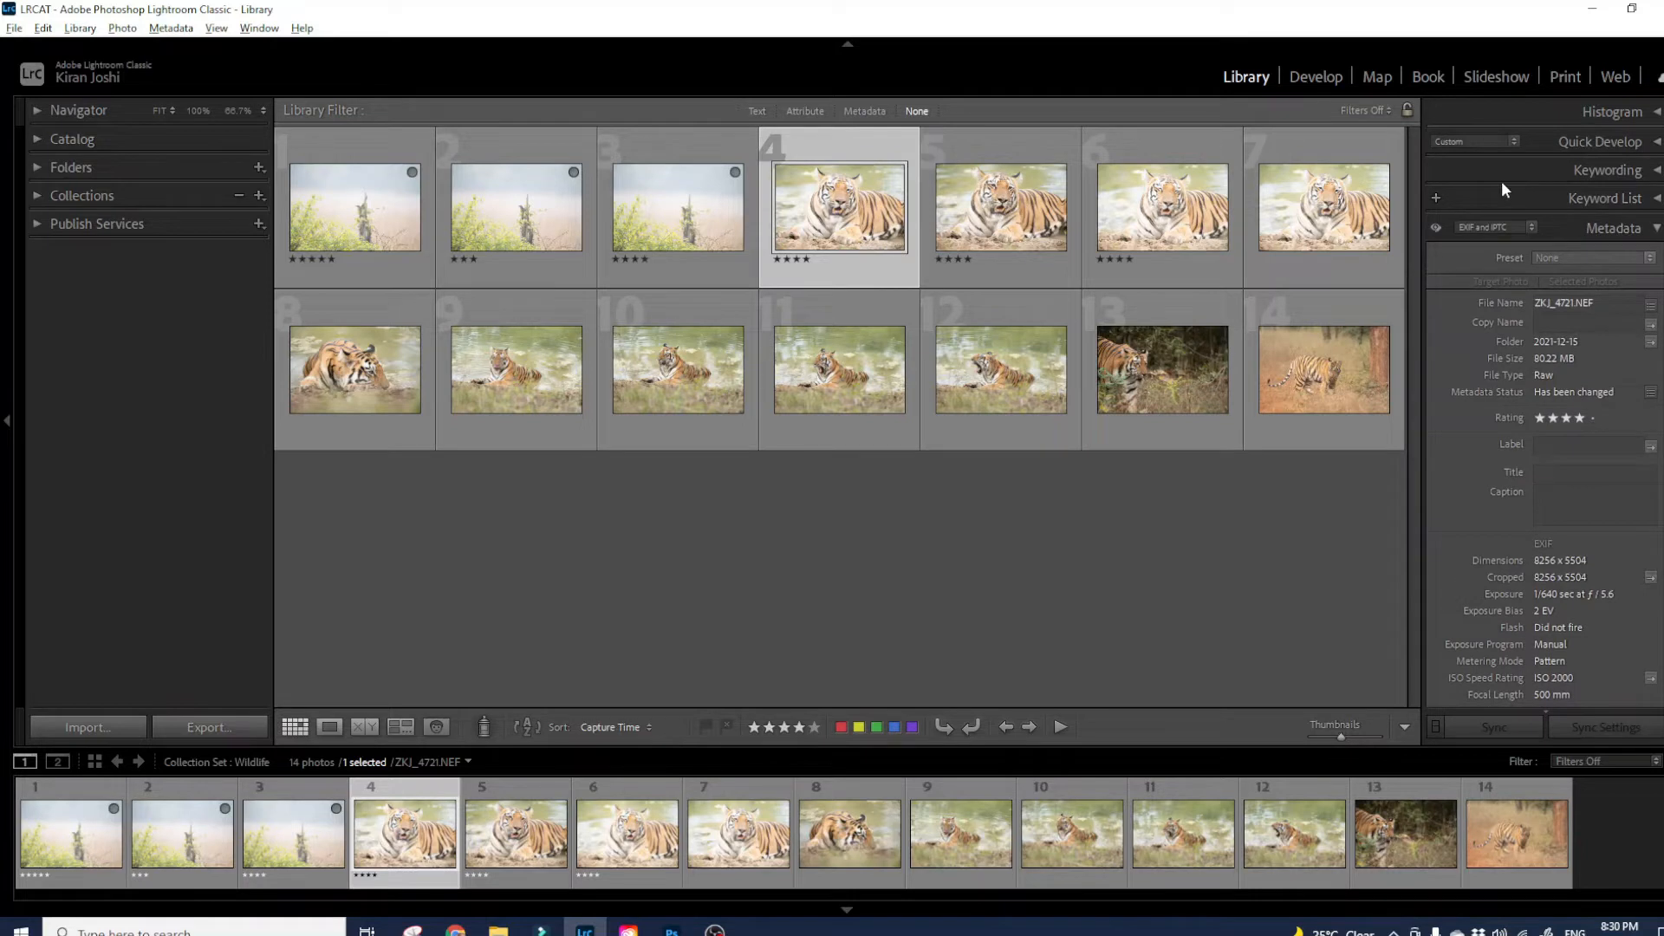
- Switch to the IPTC Extension set to review Person Shown, model and supplier fields
left_click(1491, 227)
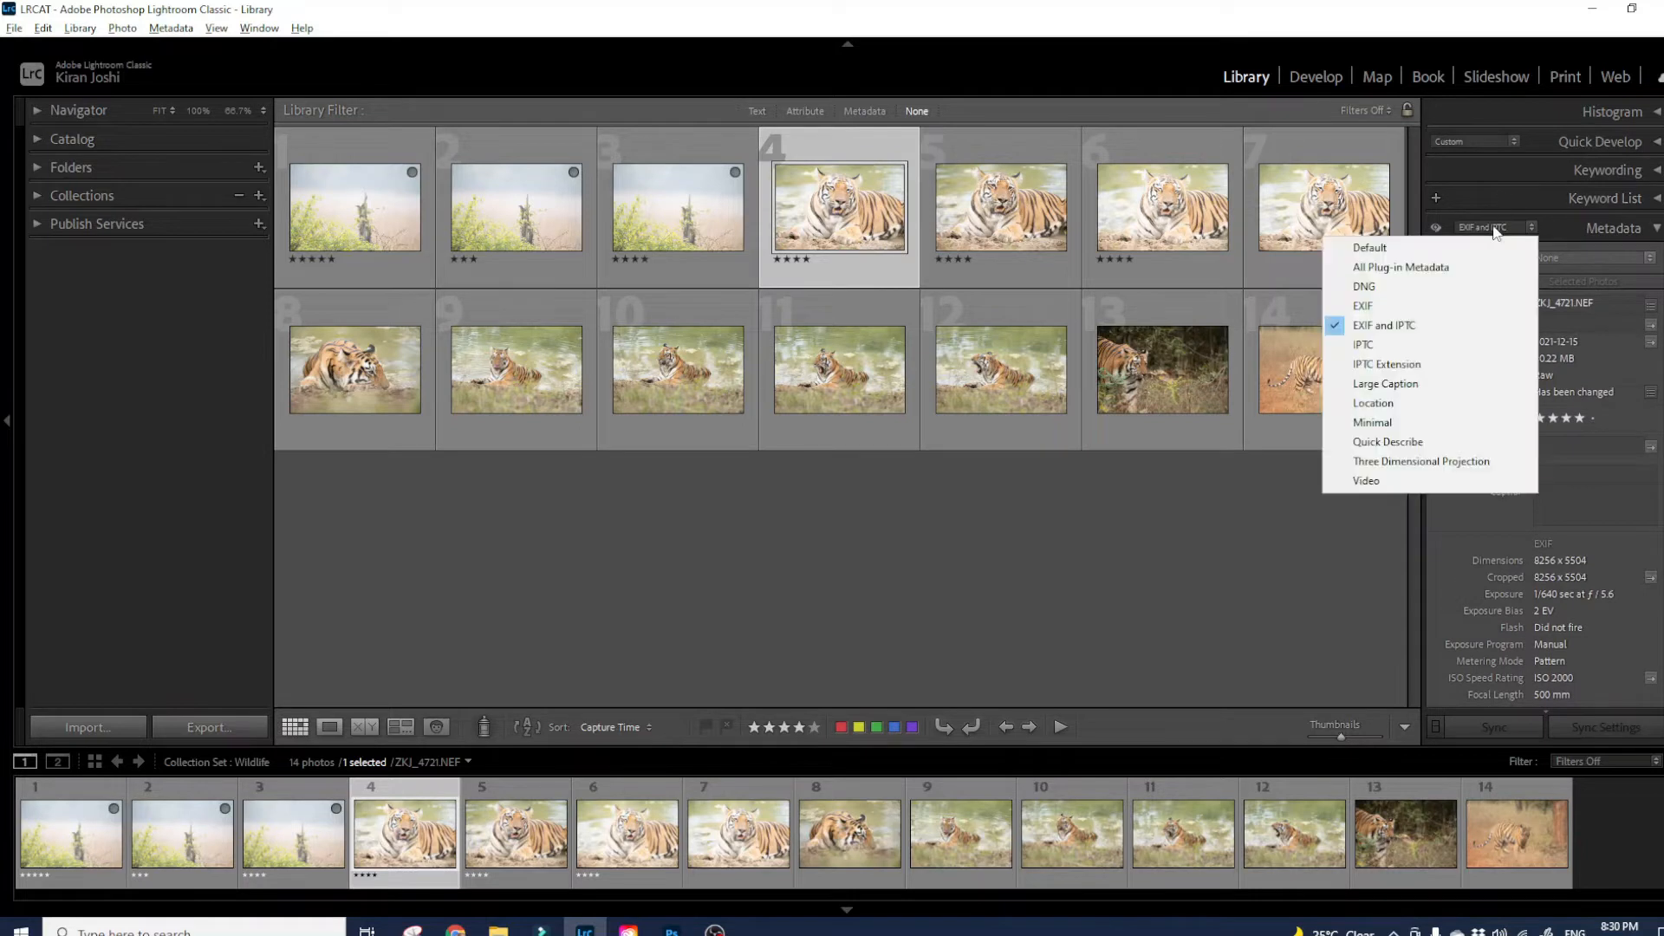
left_click(1410, 366)
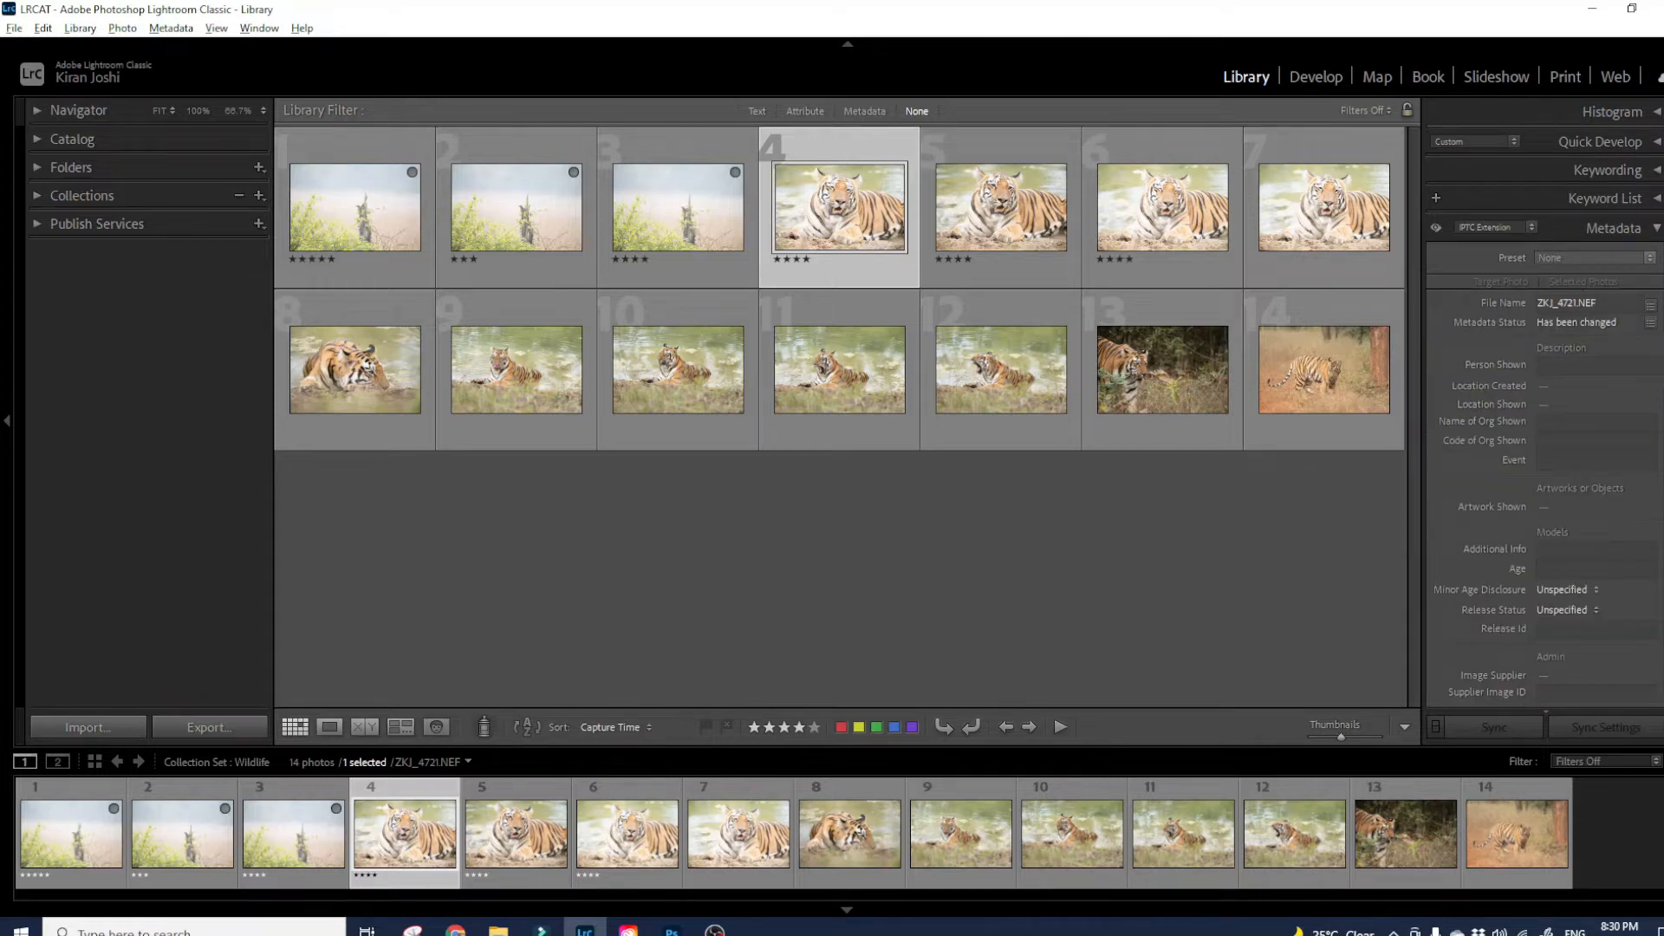
scroll(1546, 416, "down", 5)
scroll(1545, 416, "up", 5)
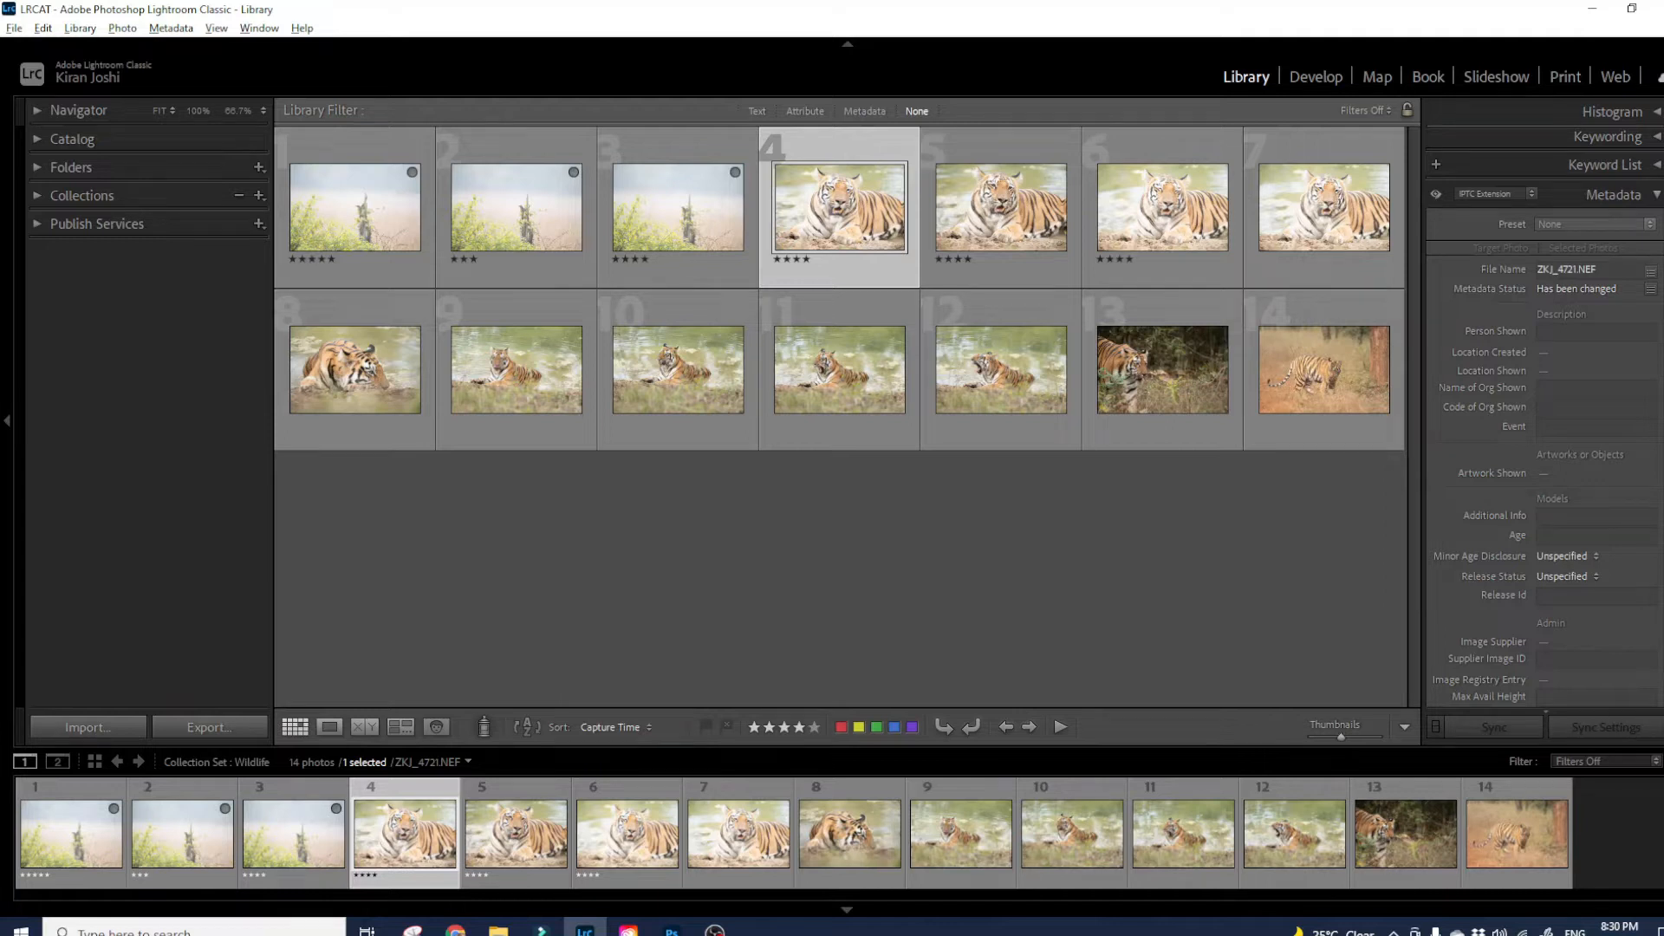
left_click(1493, 198)
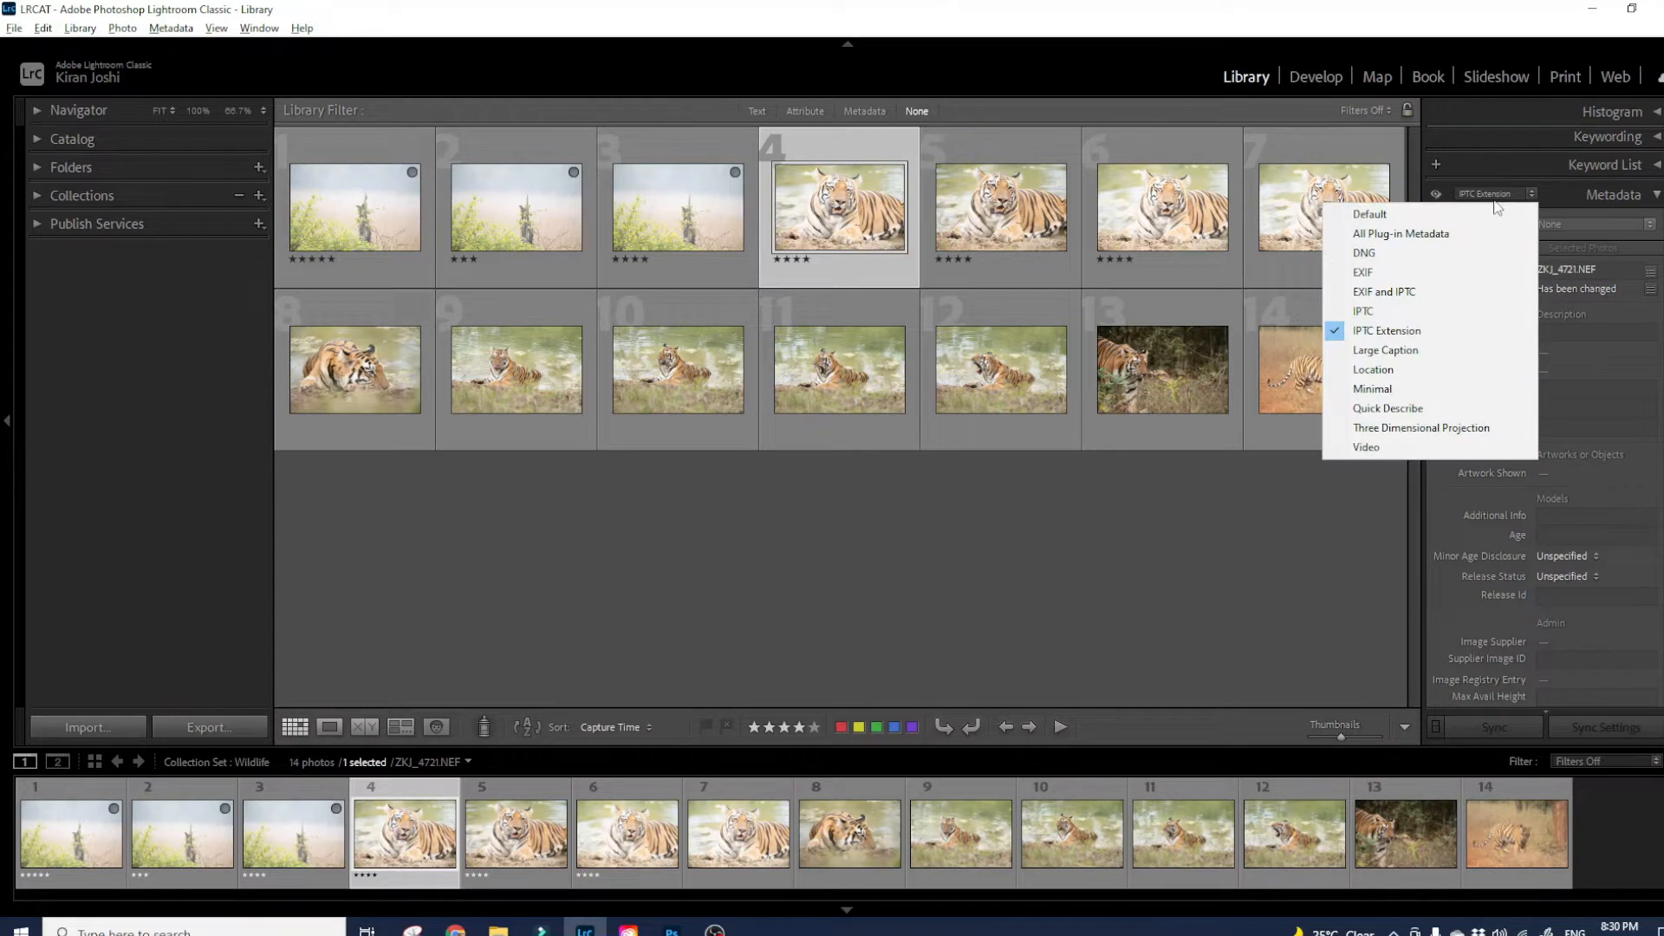
- Move the metadata set from Large Caption through Location to Minimal
left_click(1437, 351)
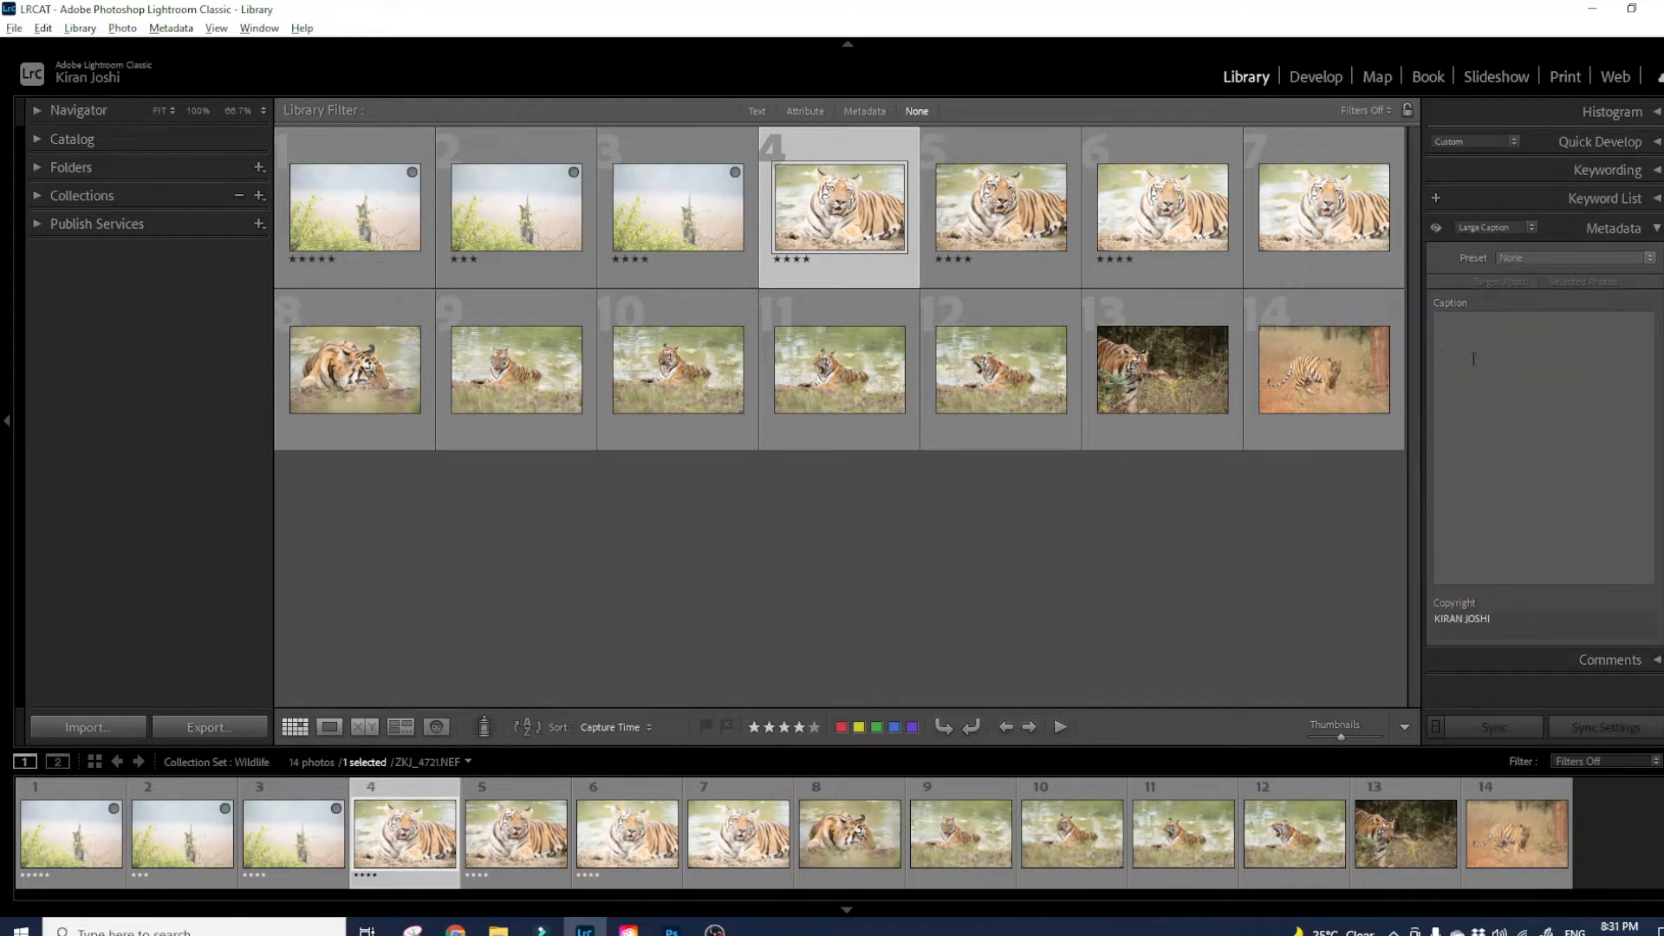
left_click(1485, 228)
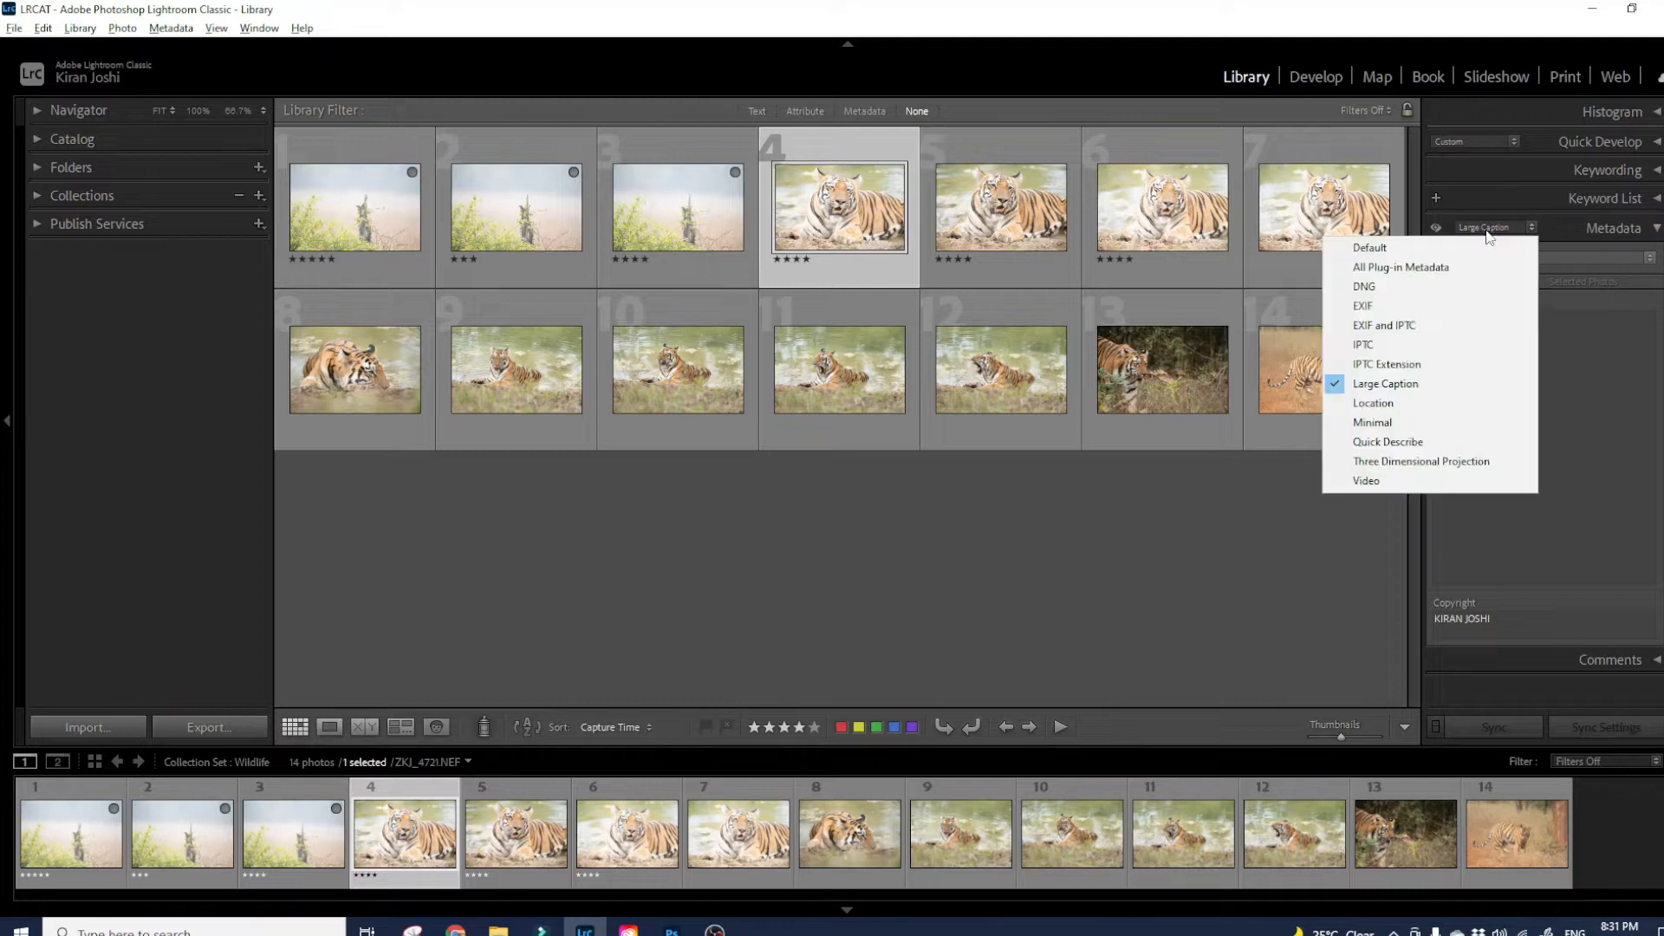
left_click(1413, 410)
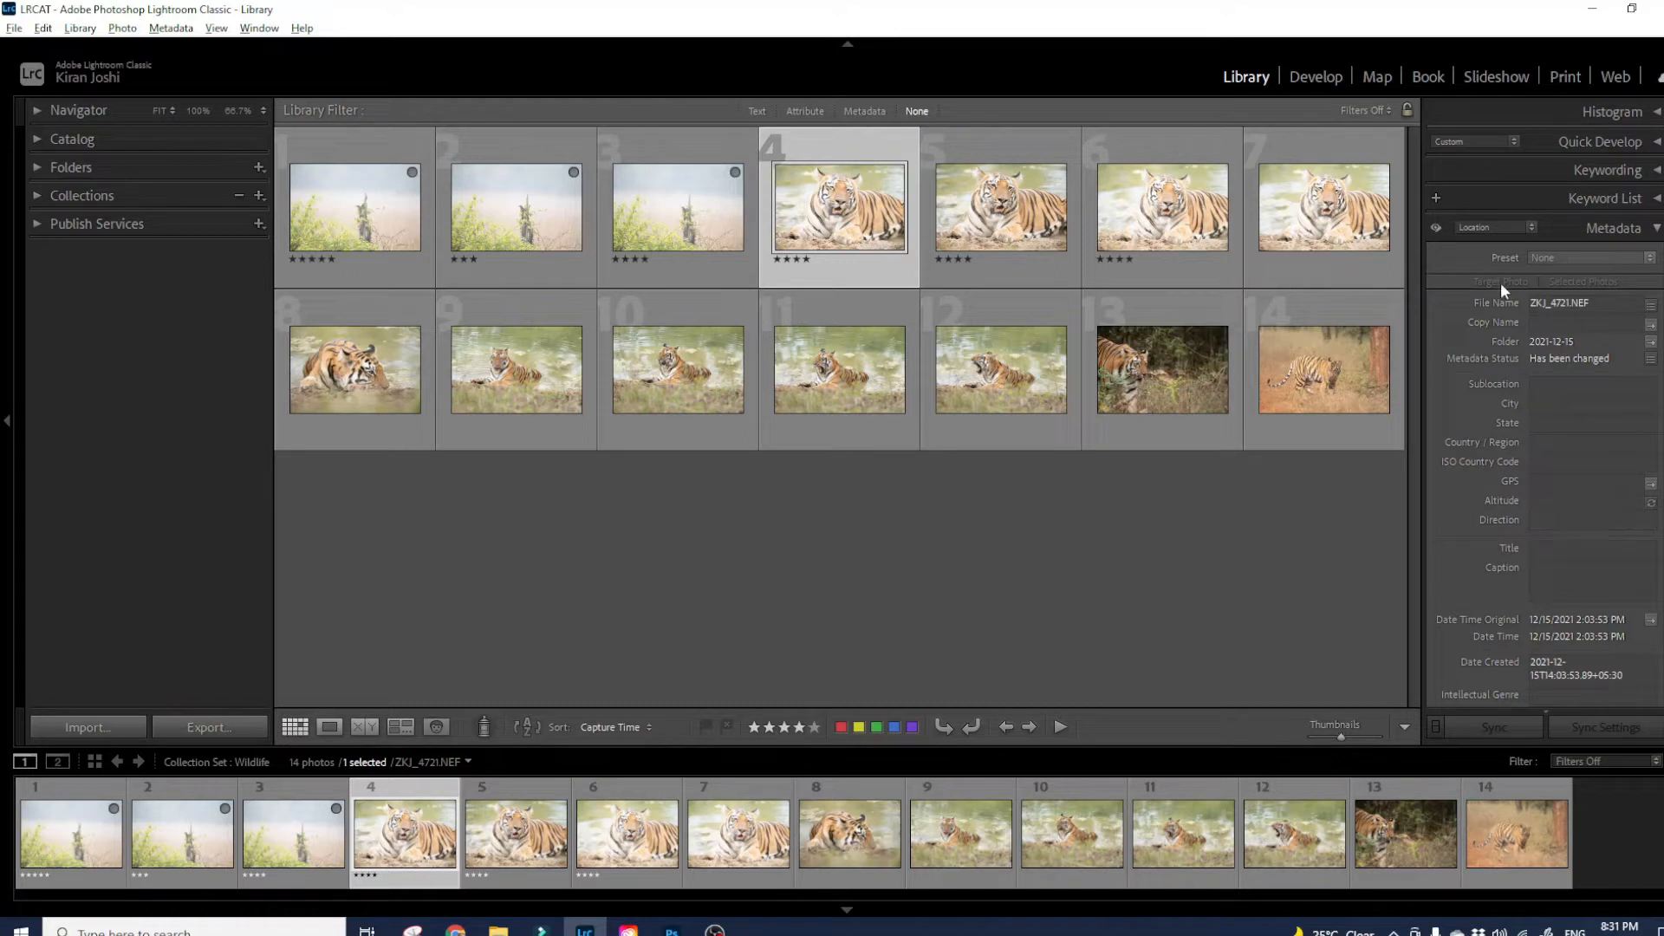
left_click(1481, 231)
left_click(1446, 425)
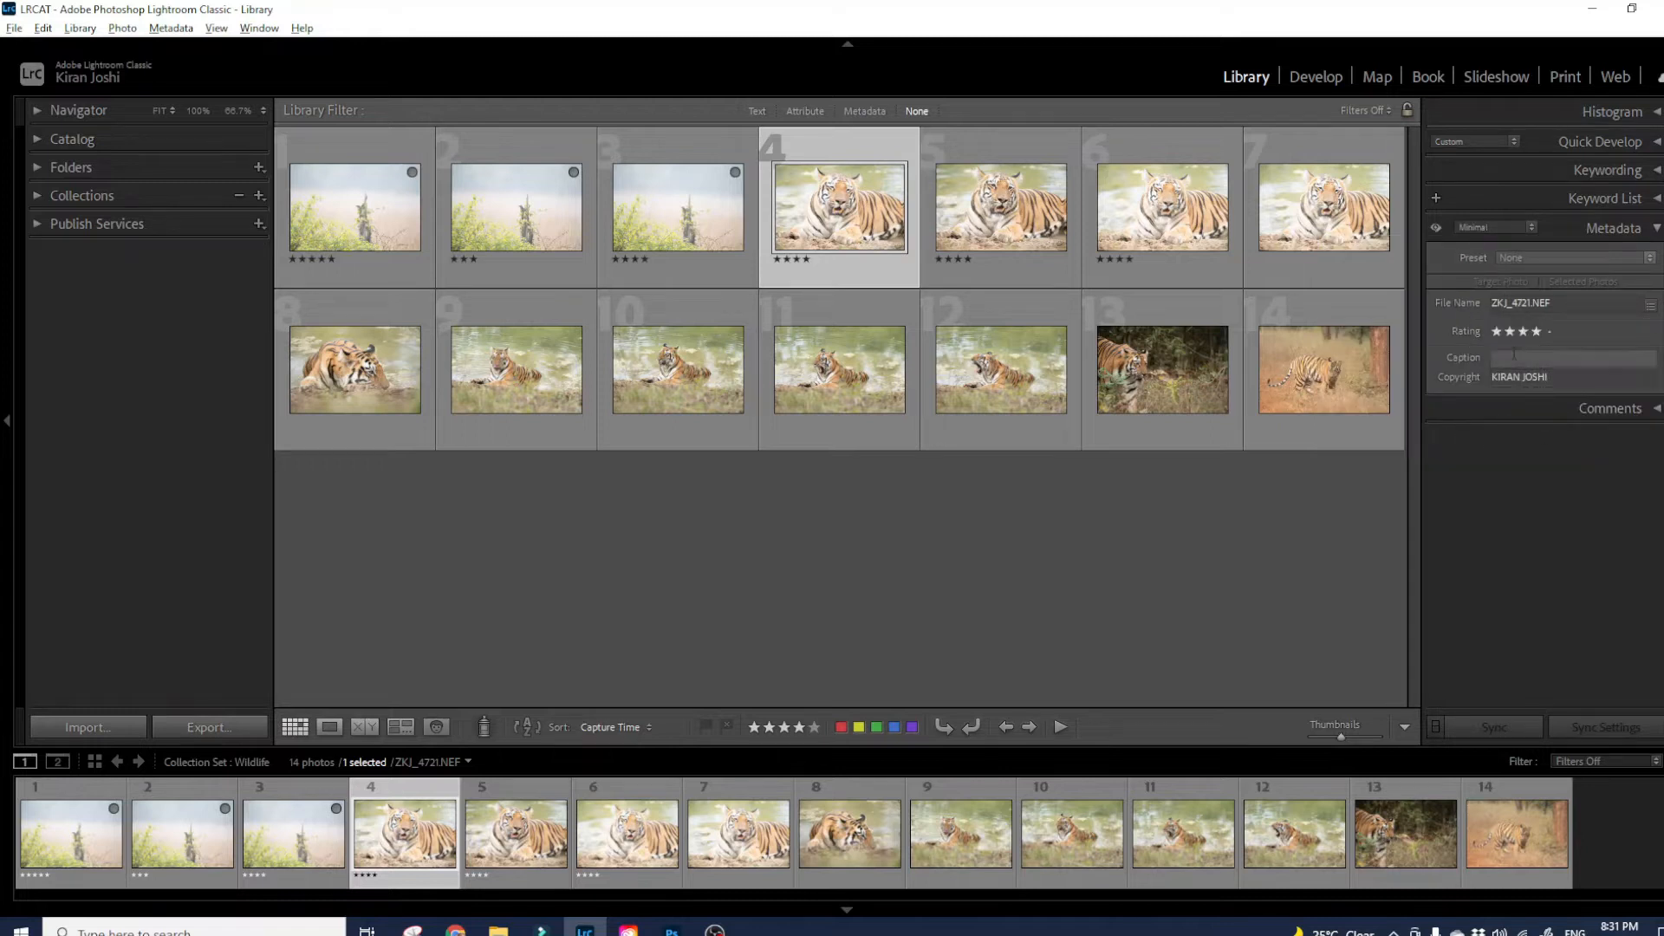
left_click(1473, 231)
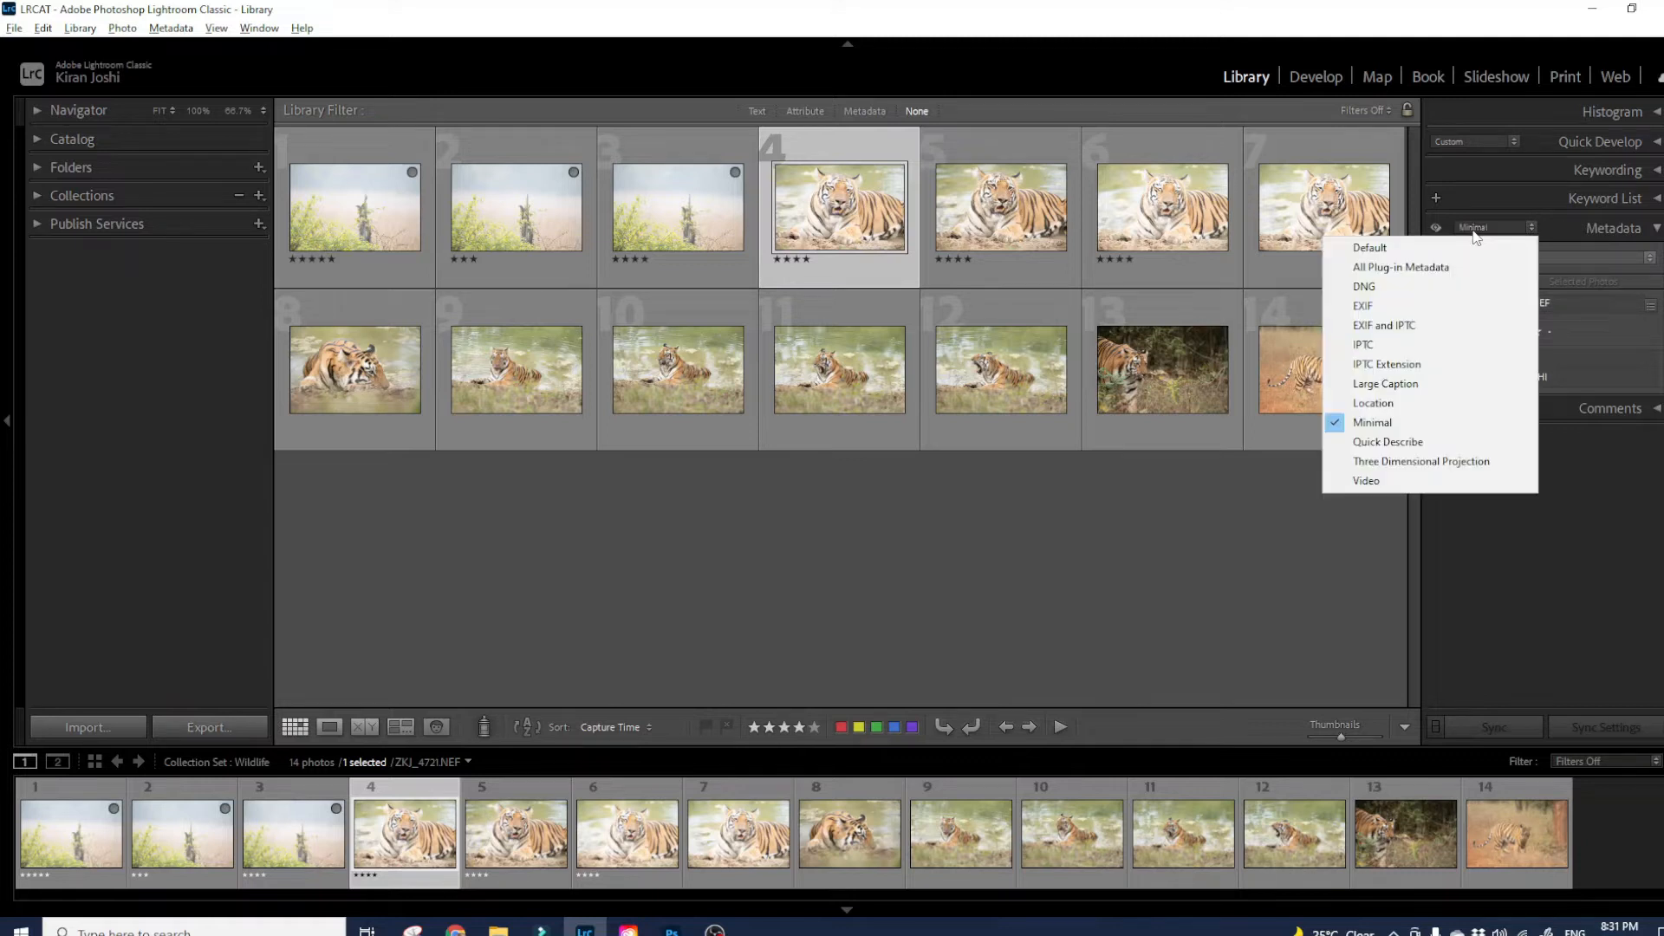
- Try Quick Describe, then use Three Dimensional Projection with Projection set to Equirectangular
left_click(1433, 449)
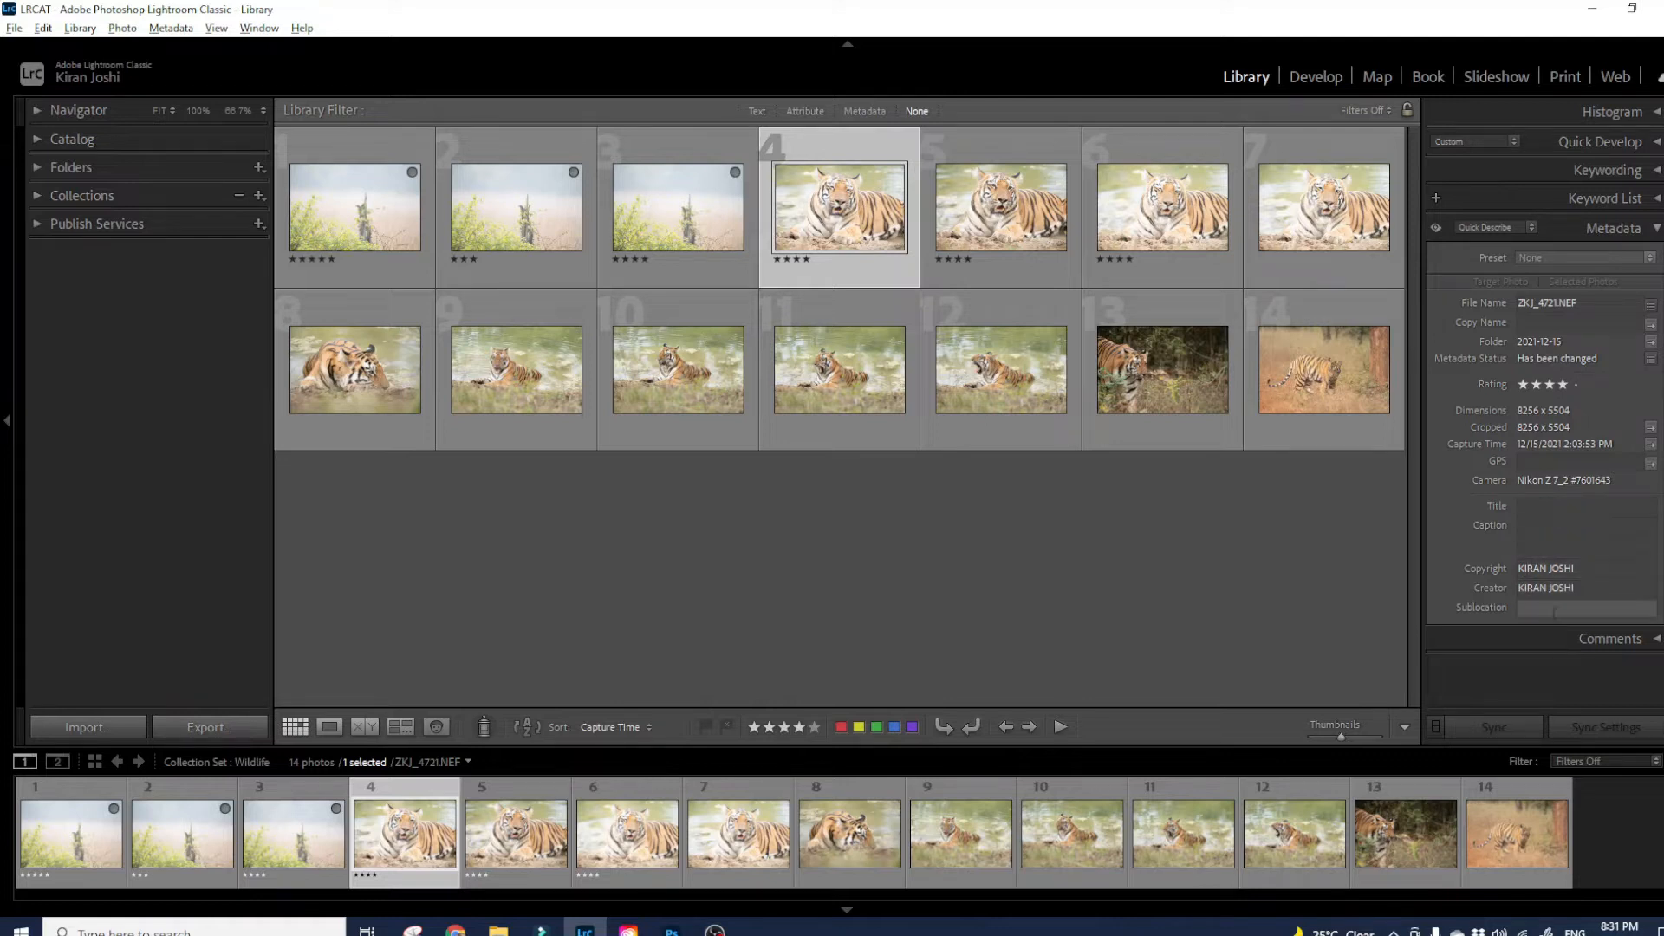
left_click(1568, 508)
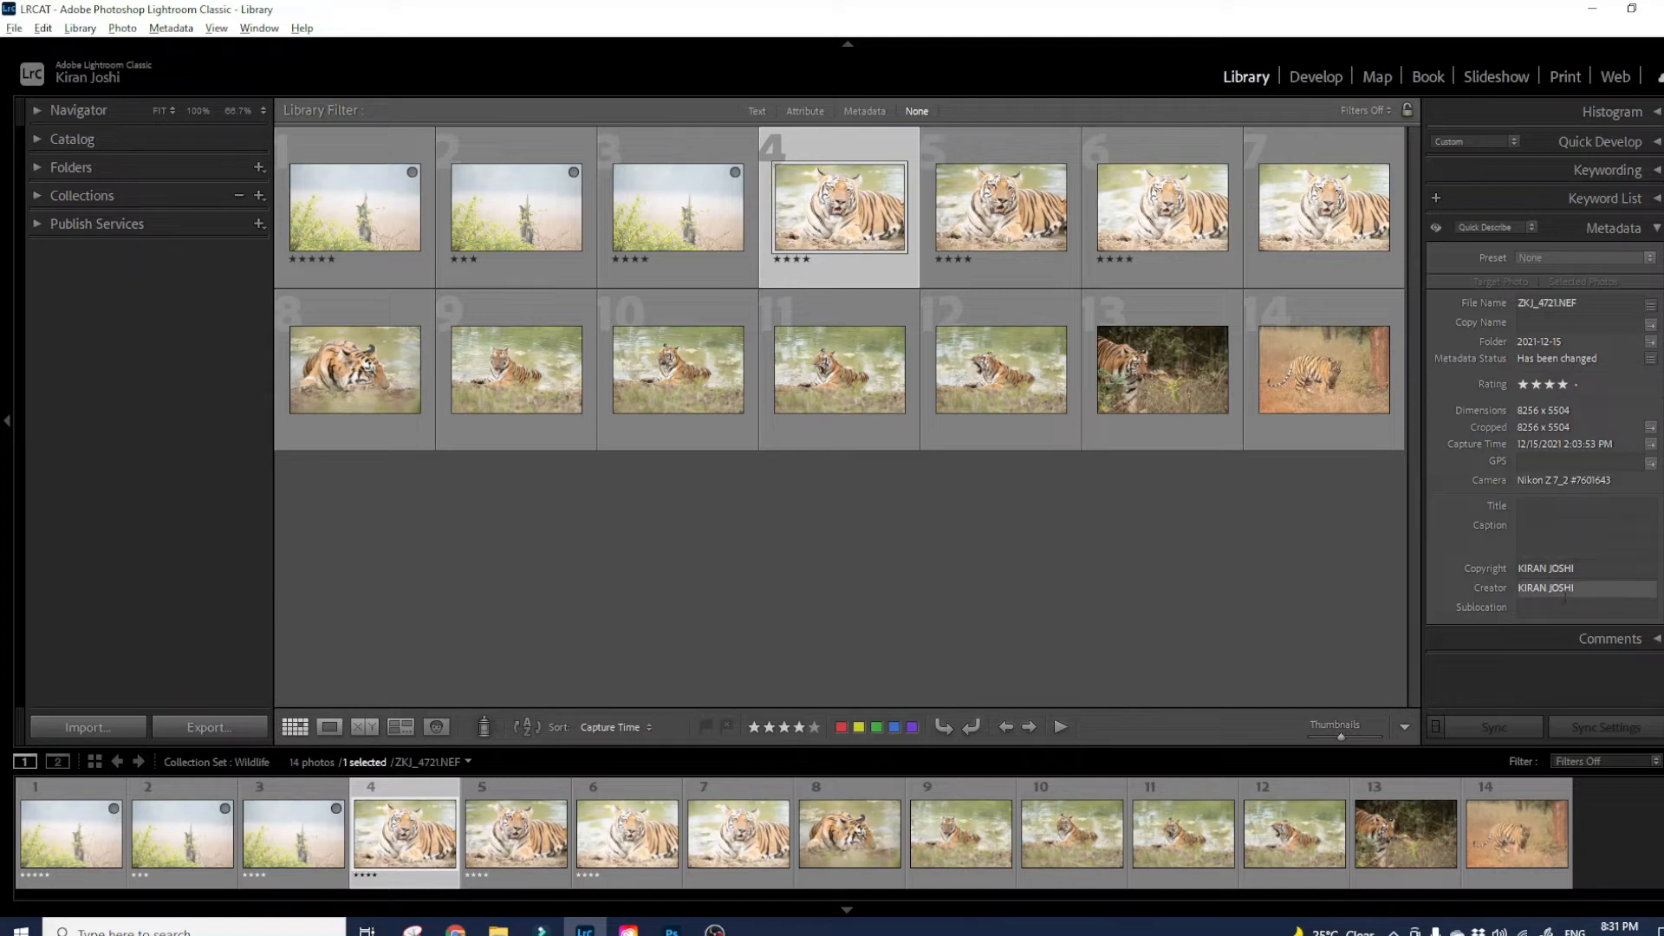
left_click(1489, 227)
left_click(1417, 460)
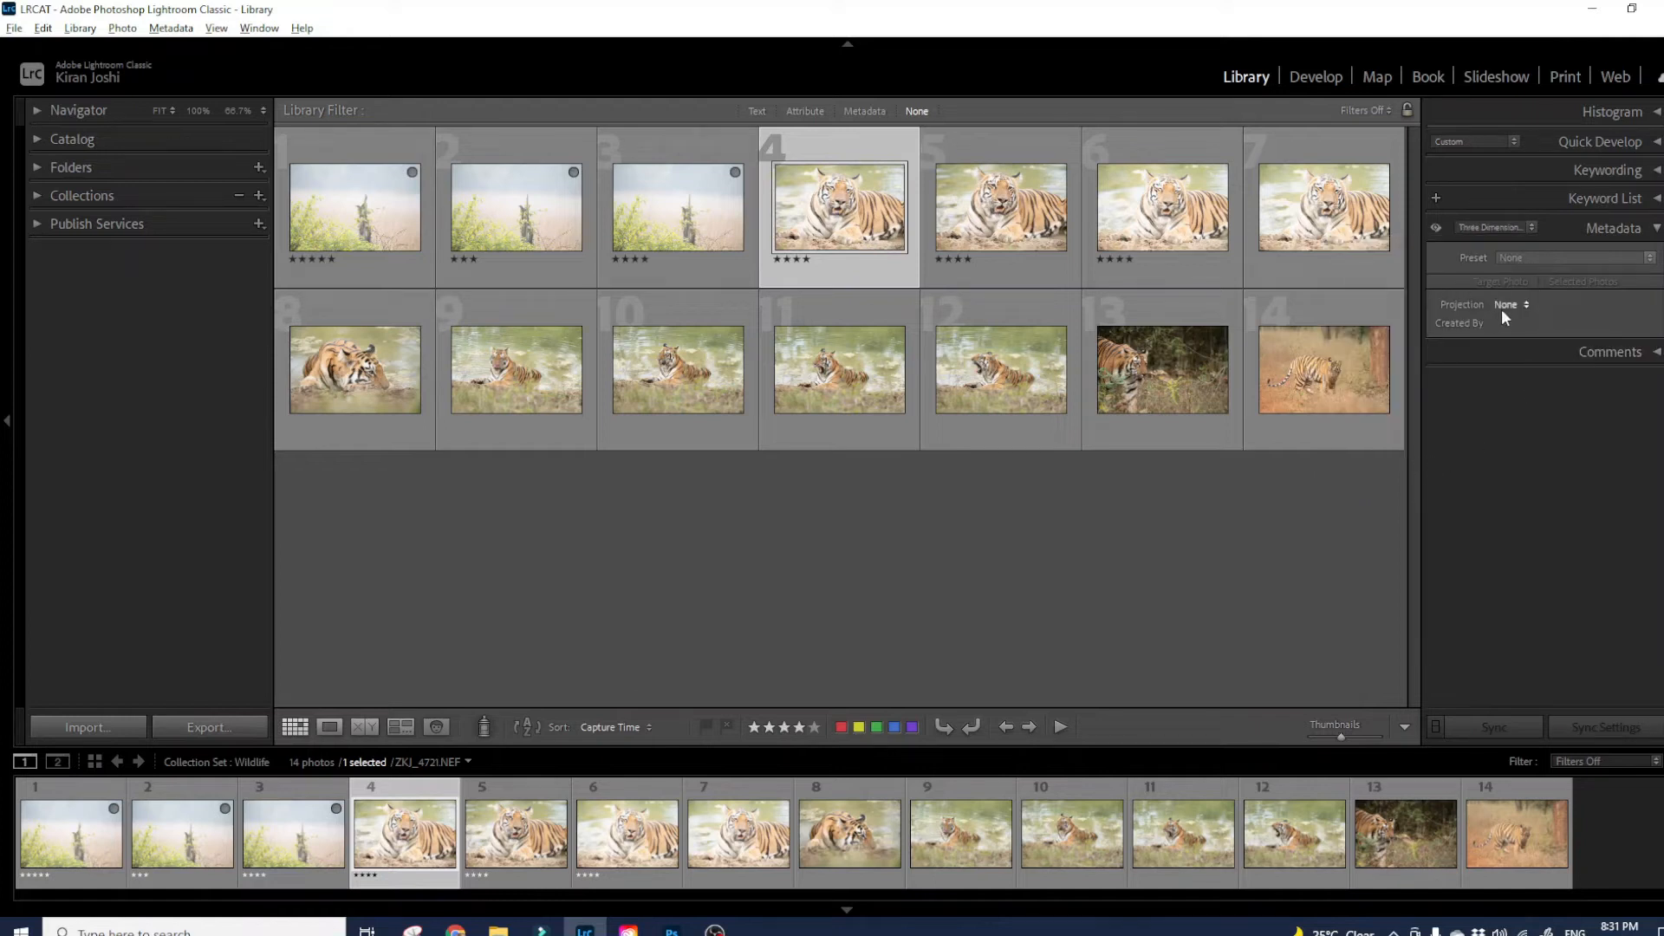
left_click(1503, 308)
left_click(1531, 351)
left_click(1478, 229)
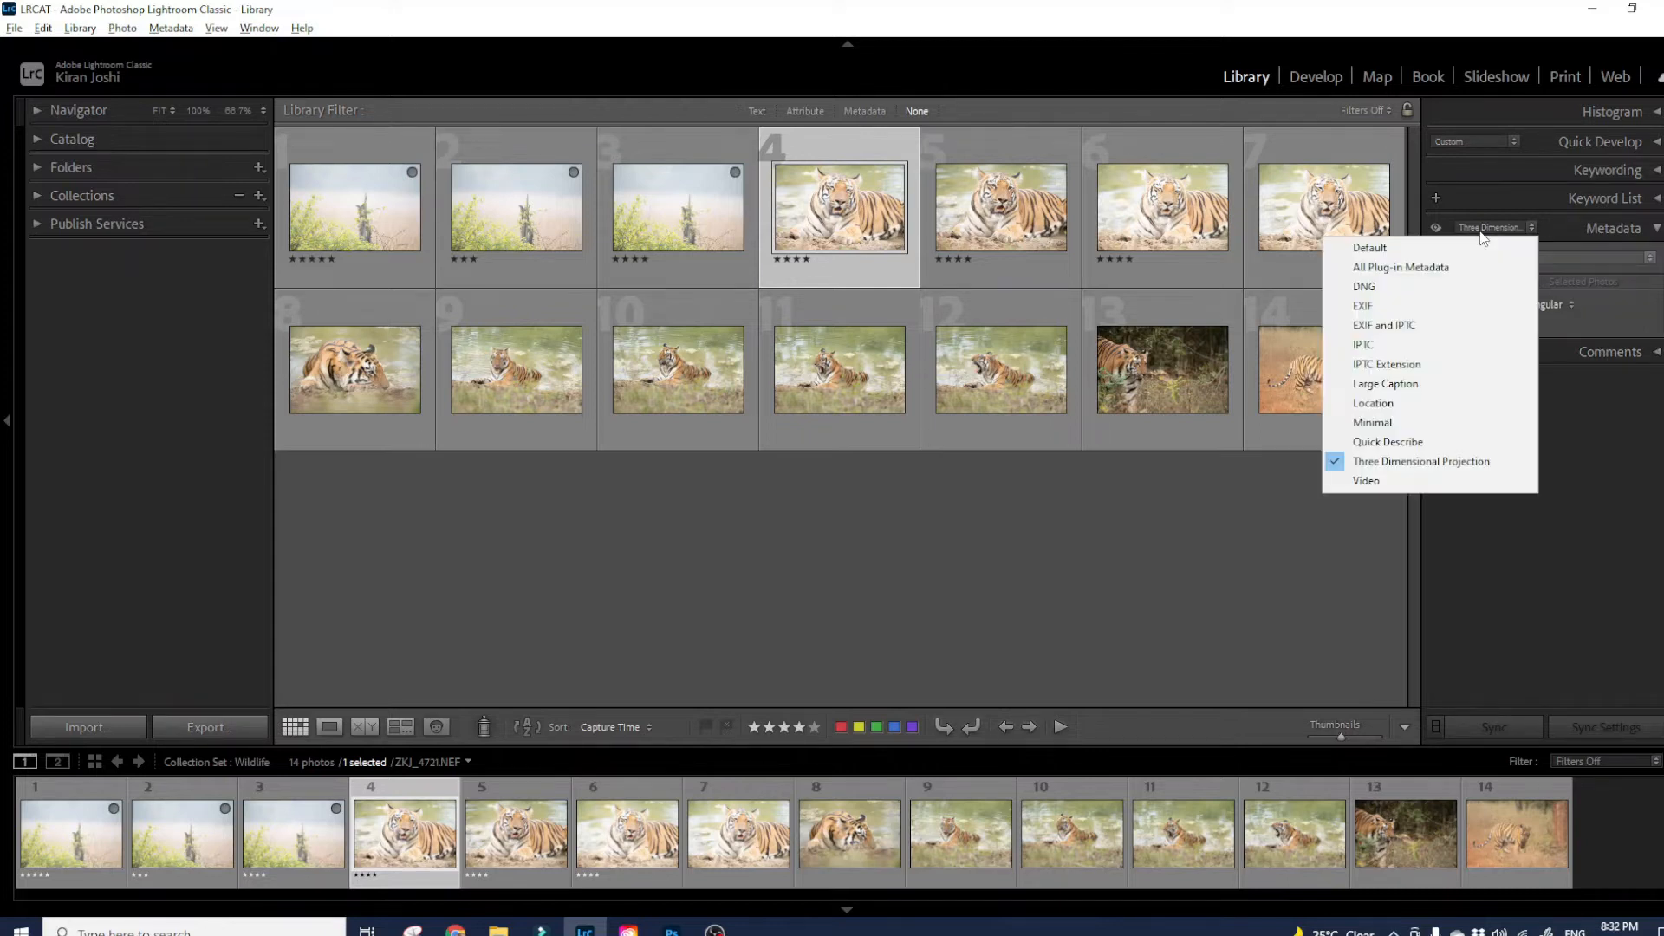
- Switch the metadata set to Video, then back to EXIF and IPTC
left_click(1418, 480)
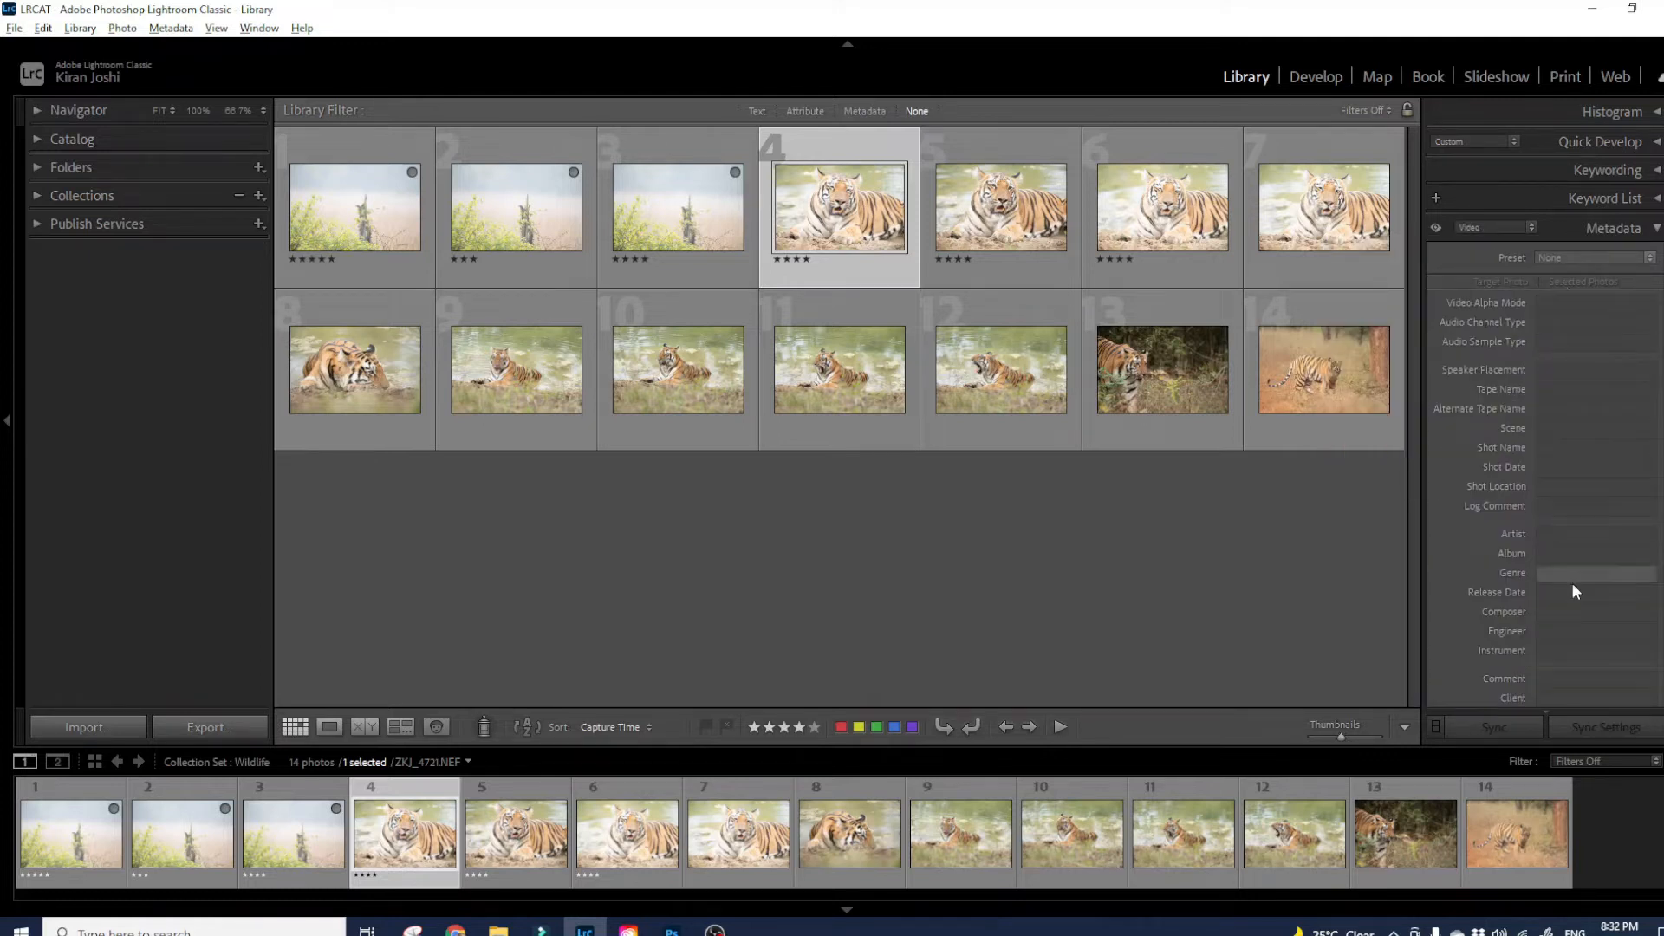
left_click(1484, 237)
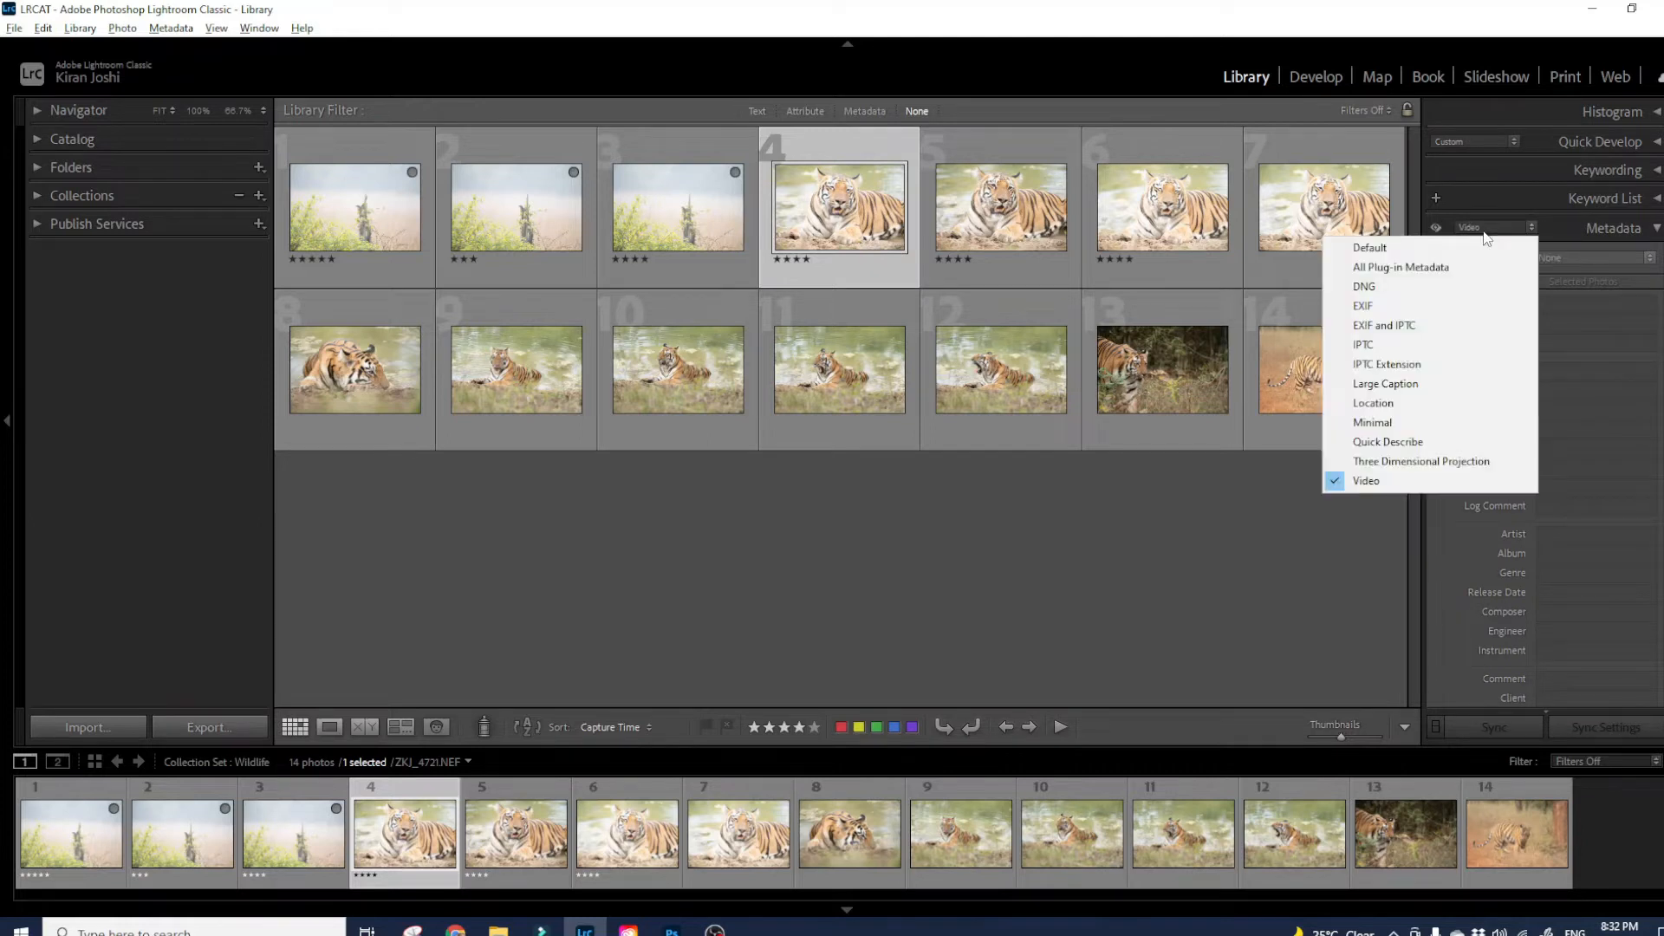
left_click(1418, 326)
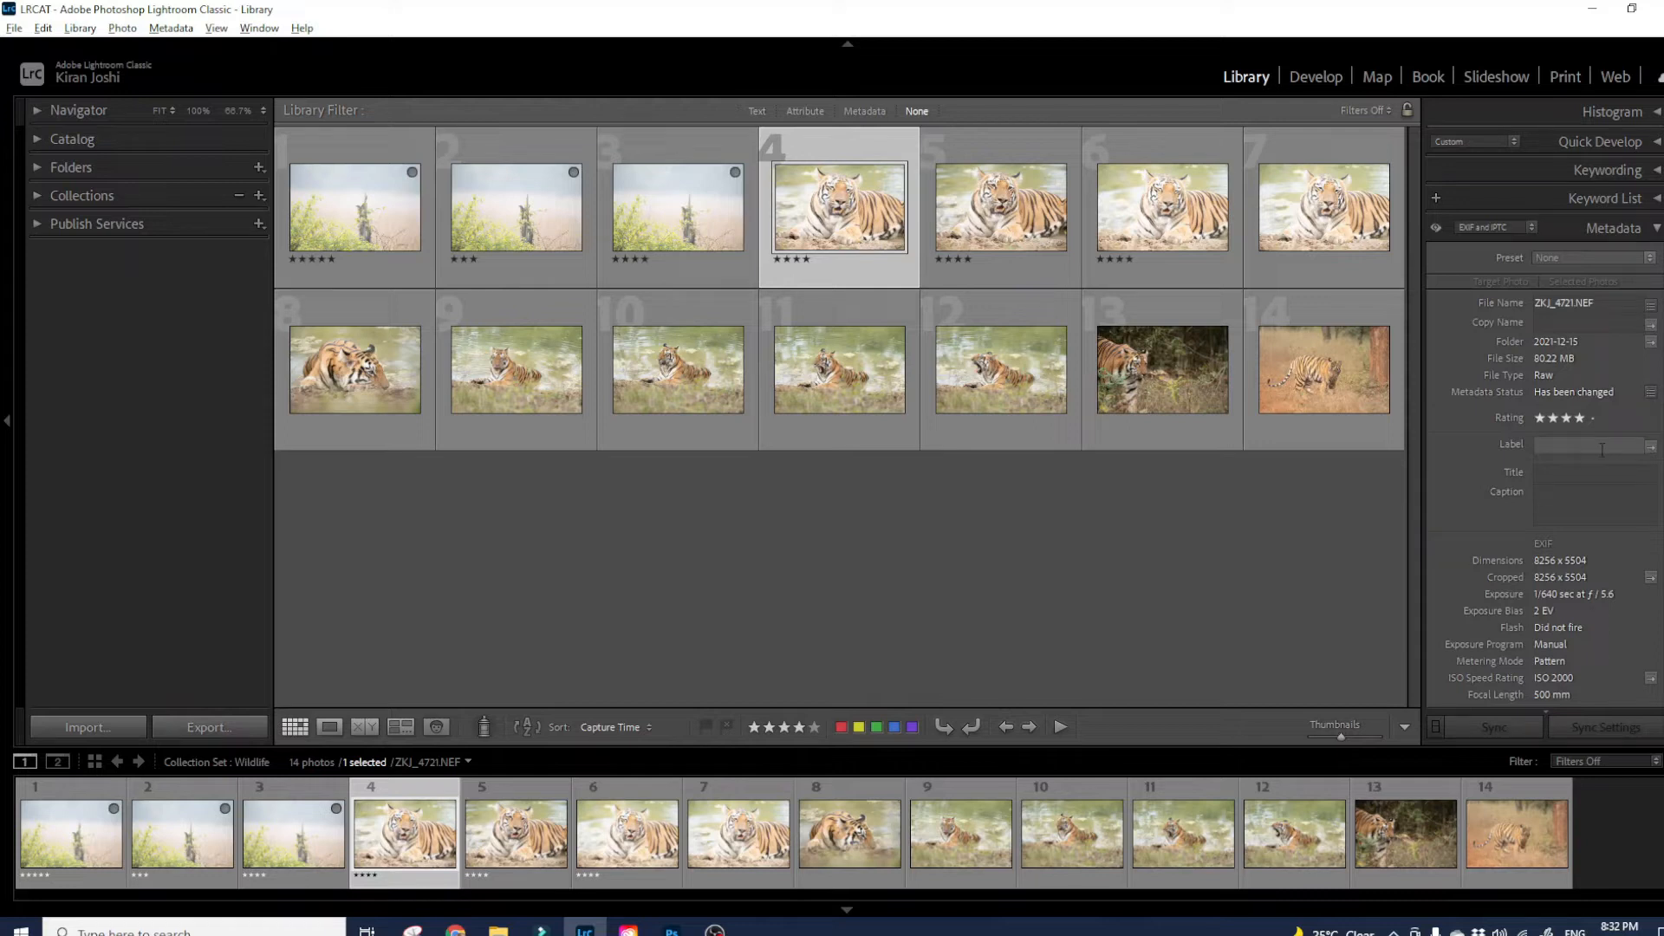
- Enter 'Wildlife Images' as the tiger photo's Title, correcting a typo
left_click(1563, 475)
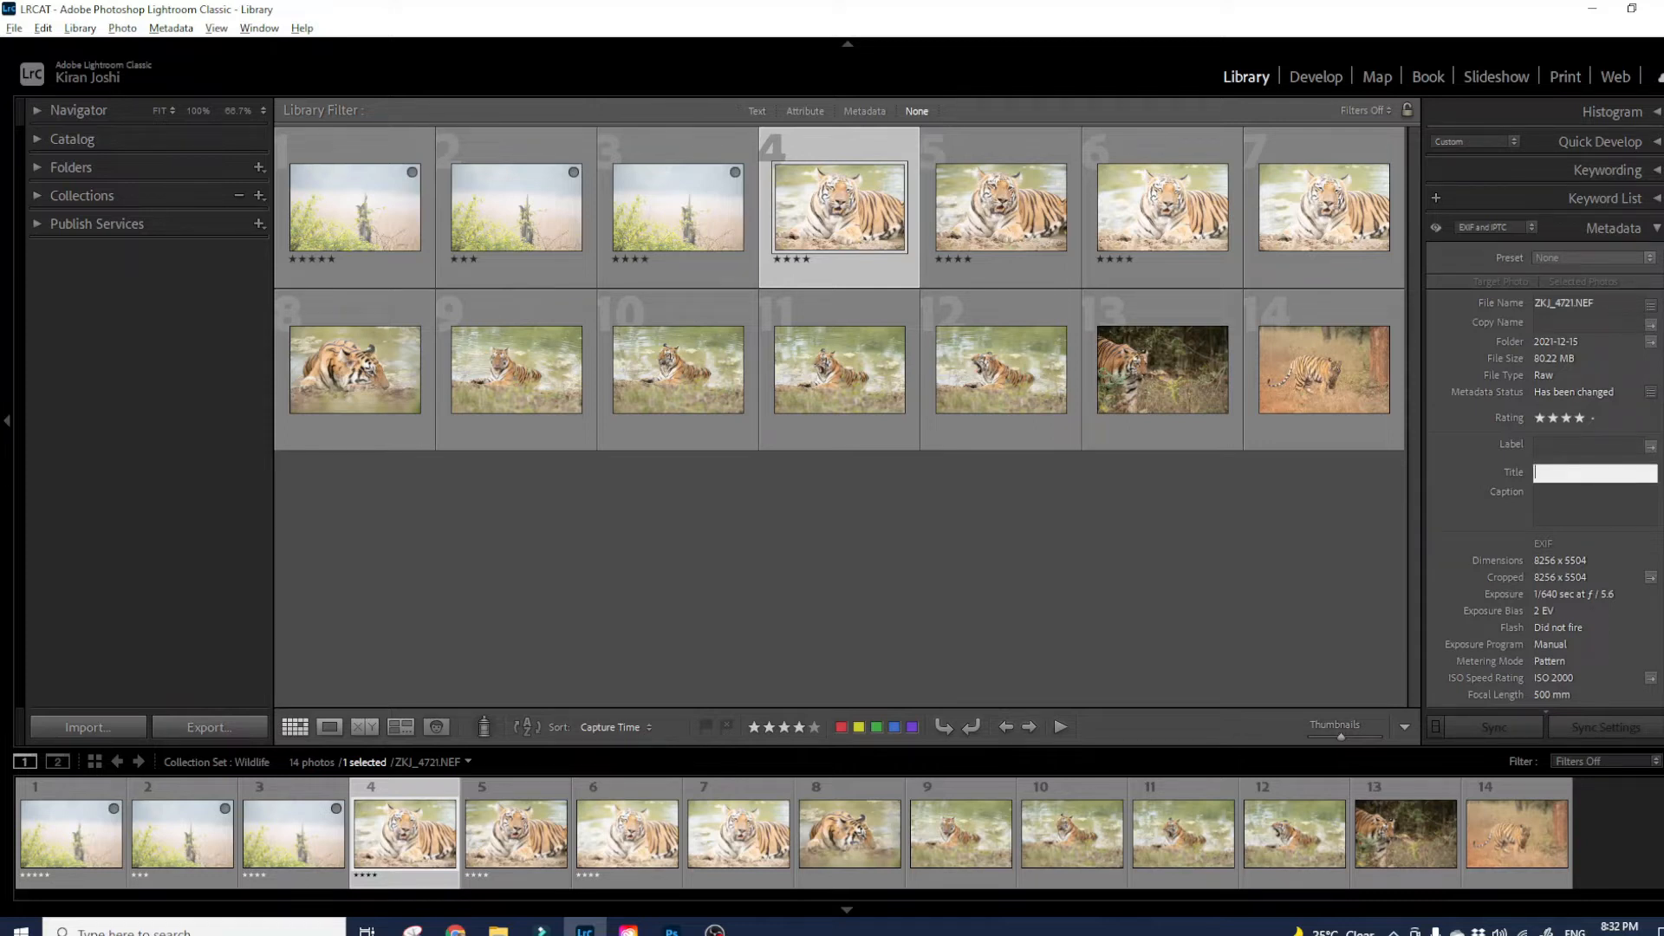
type("Wilid")
key("BackSpace")
type("dlife Images")
scroll(1543, 416, "down", 5)
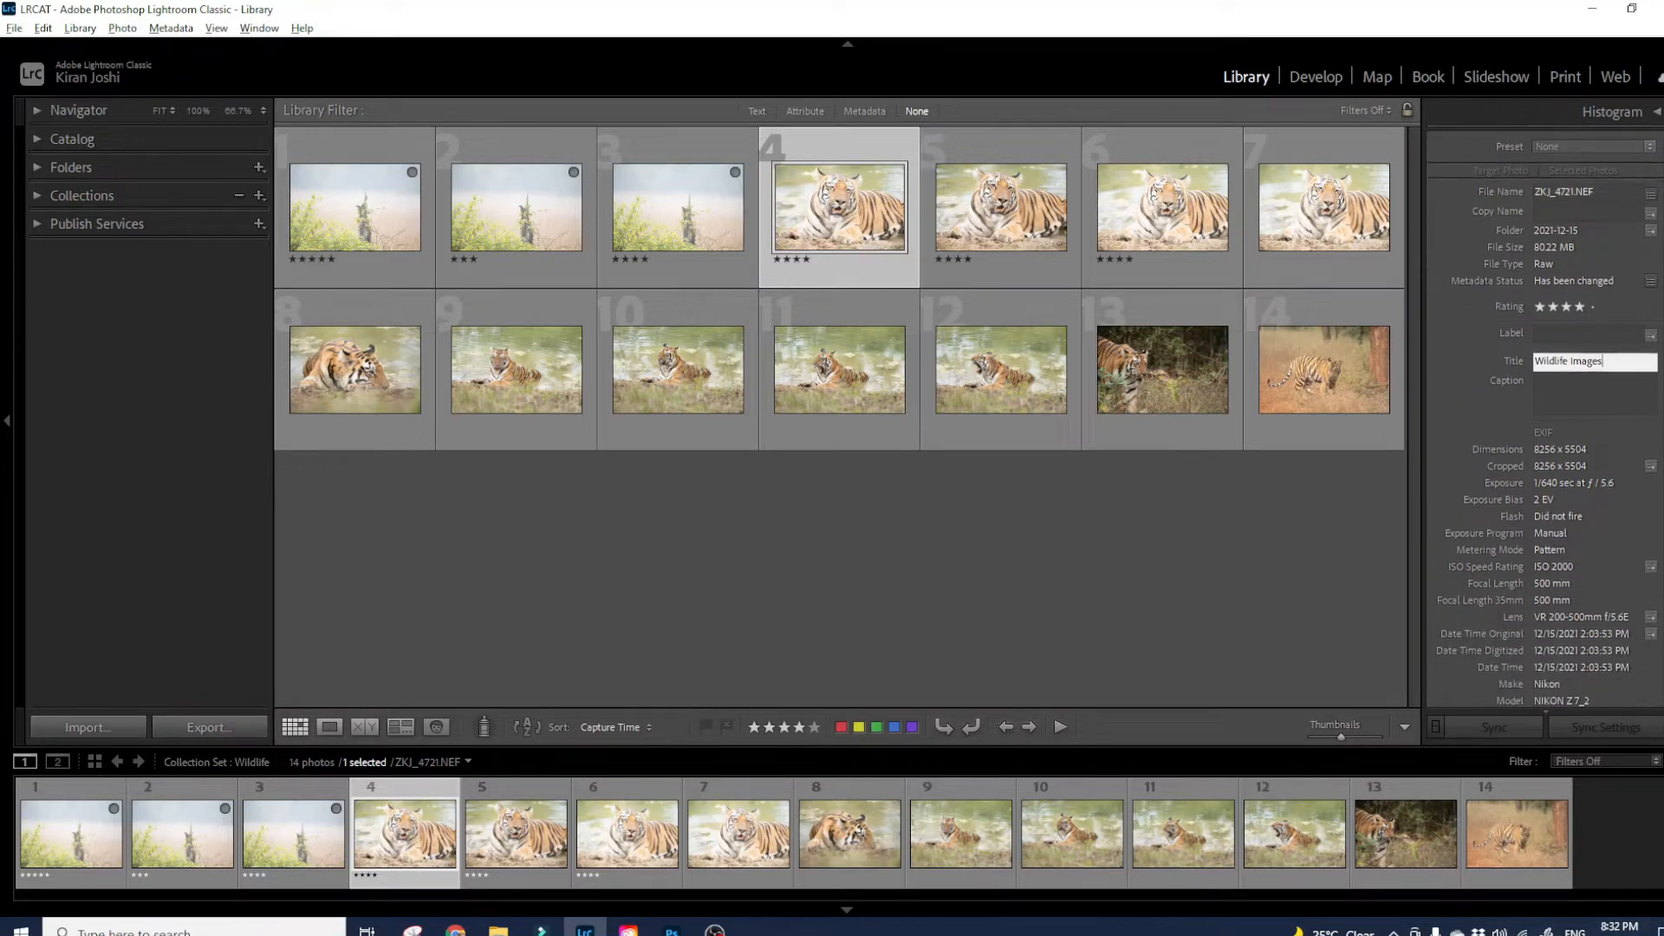
- Set Job Title to OWNER, Address and City to PUNE, and State / Province to MH
scroll(1543, 416, "down", 1)
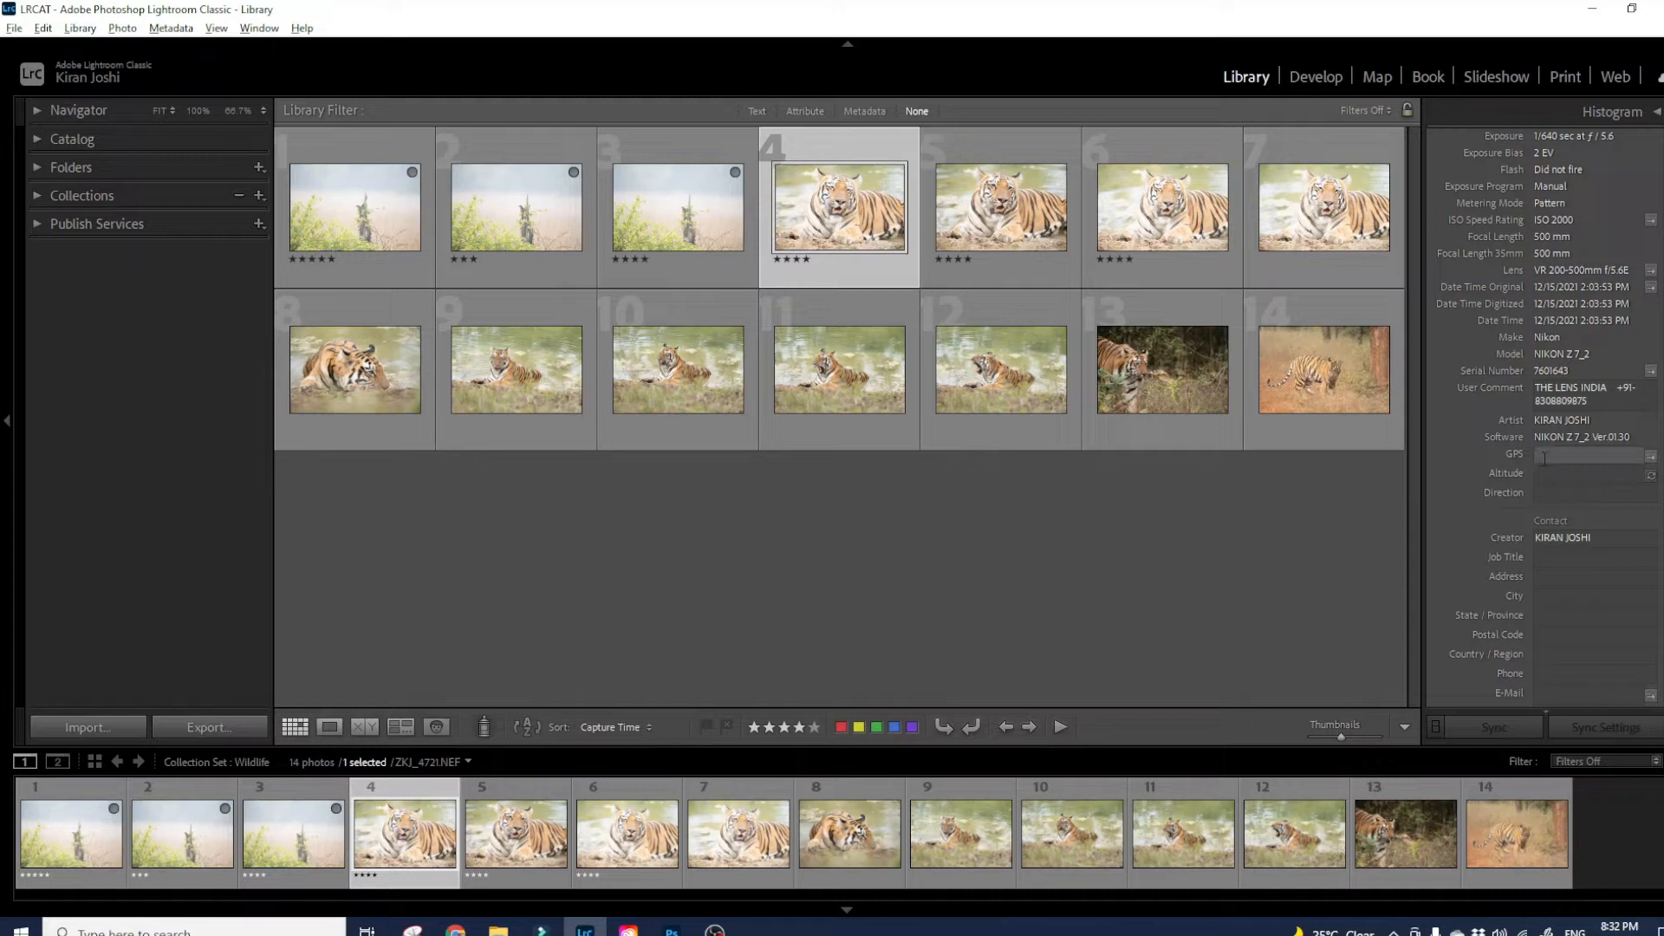
scroll(1571, 593, "down", 2)
scroll(1570, 477, "down", 3)
left_click(1564, 398)
type("OWNER")
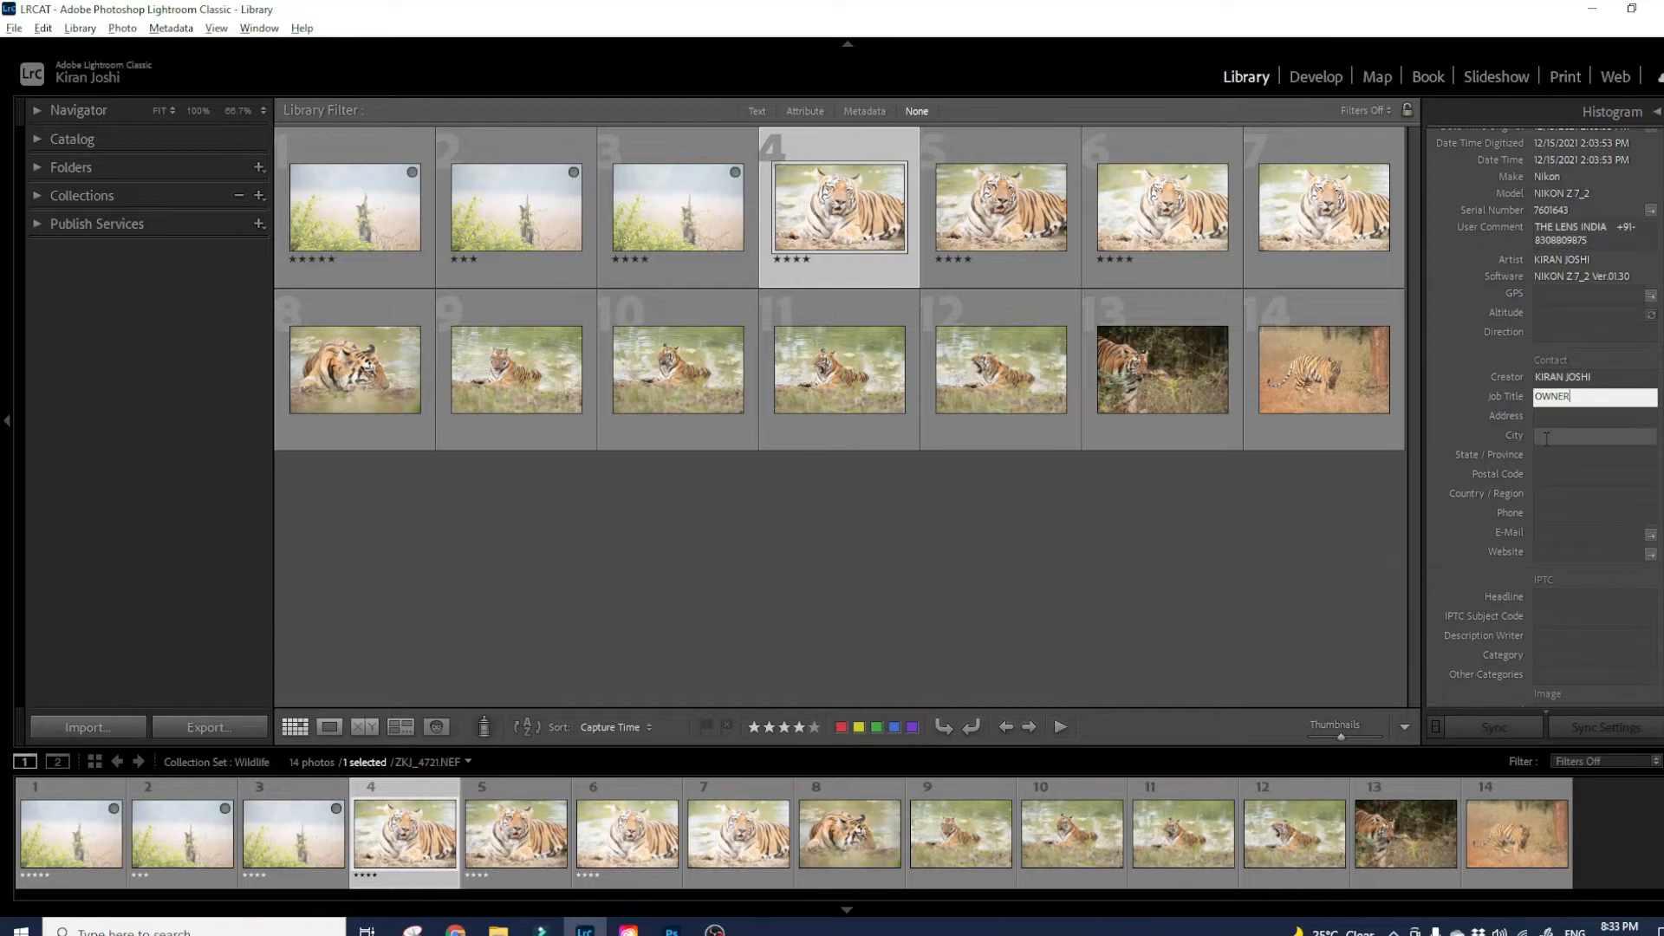
left_click(1565, 420)
type("PUNE")
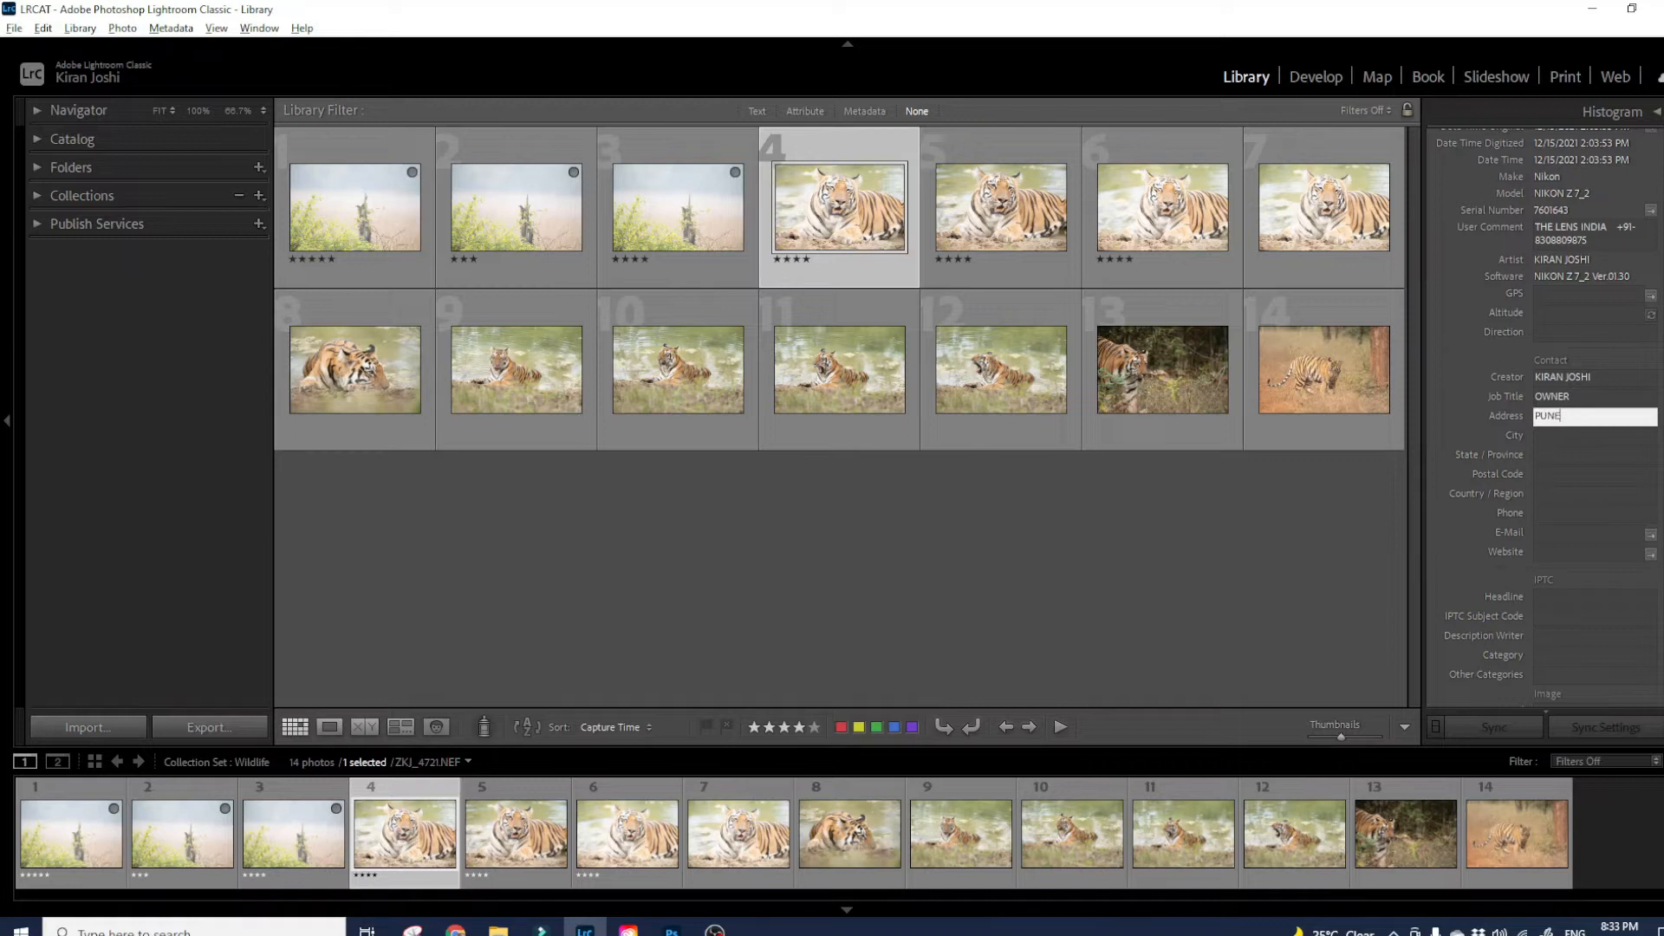
key("Tab")
type("PUNE")
key("Tab")
type("MH")
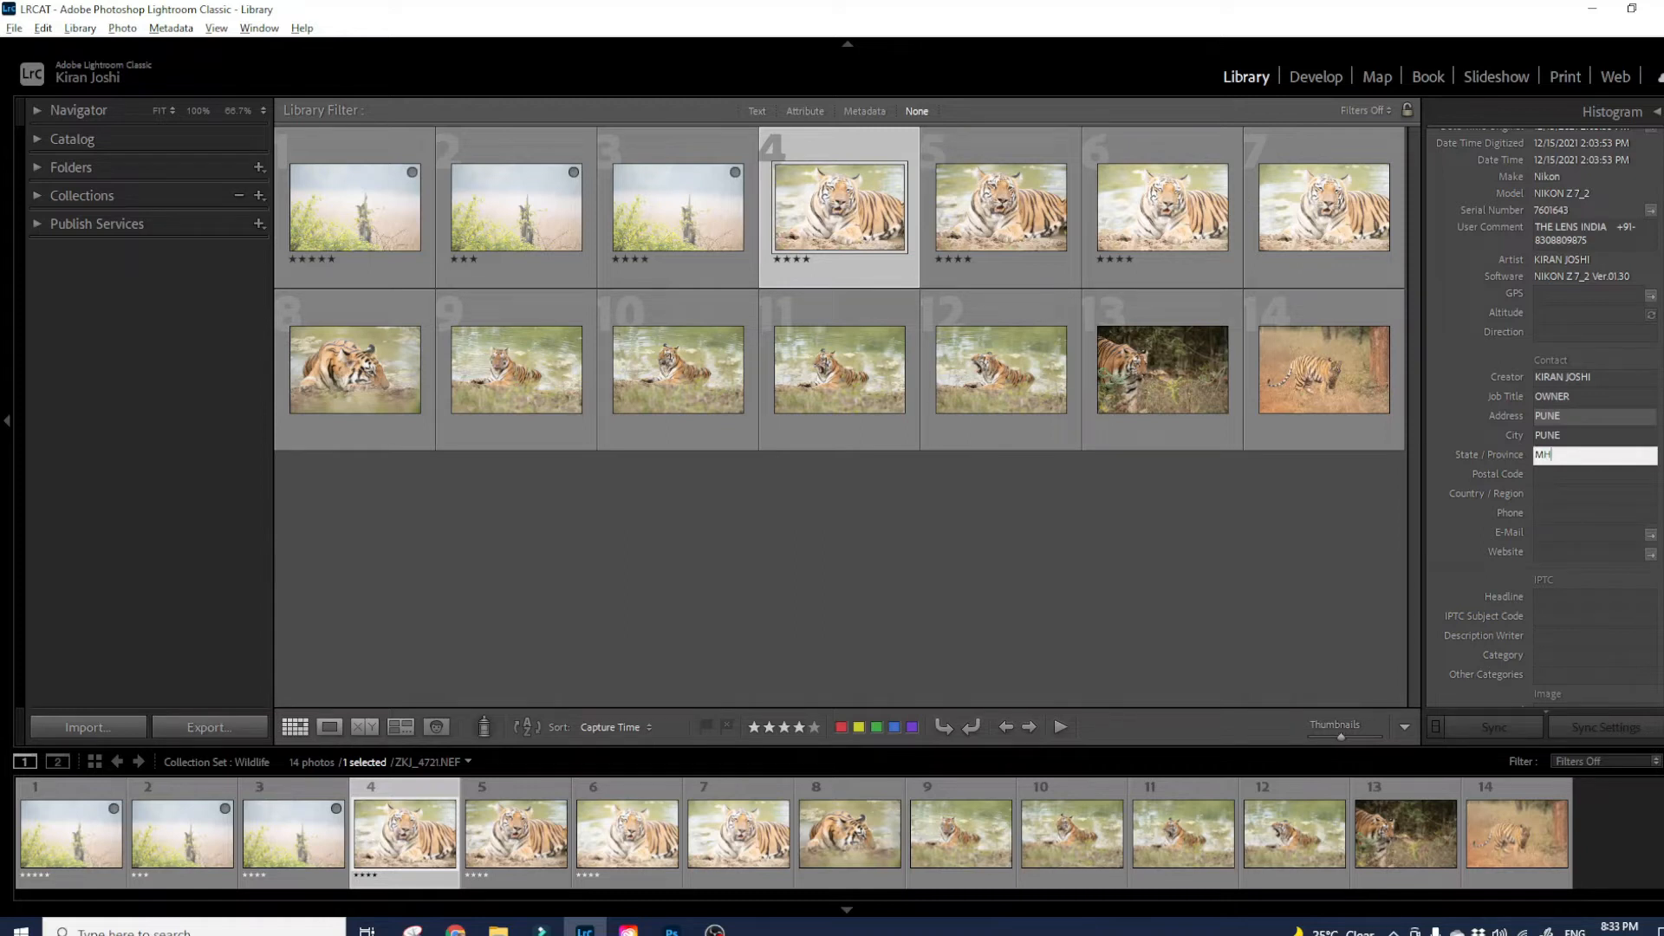
- Leave Postal Code empty and fill in the contact e-mail and website
key("Tab")
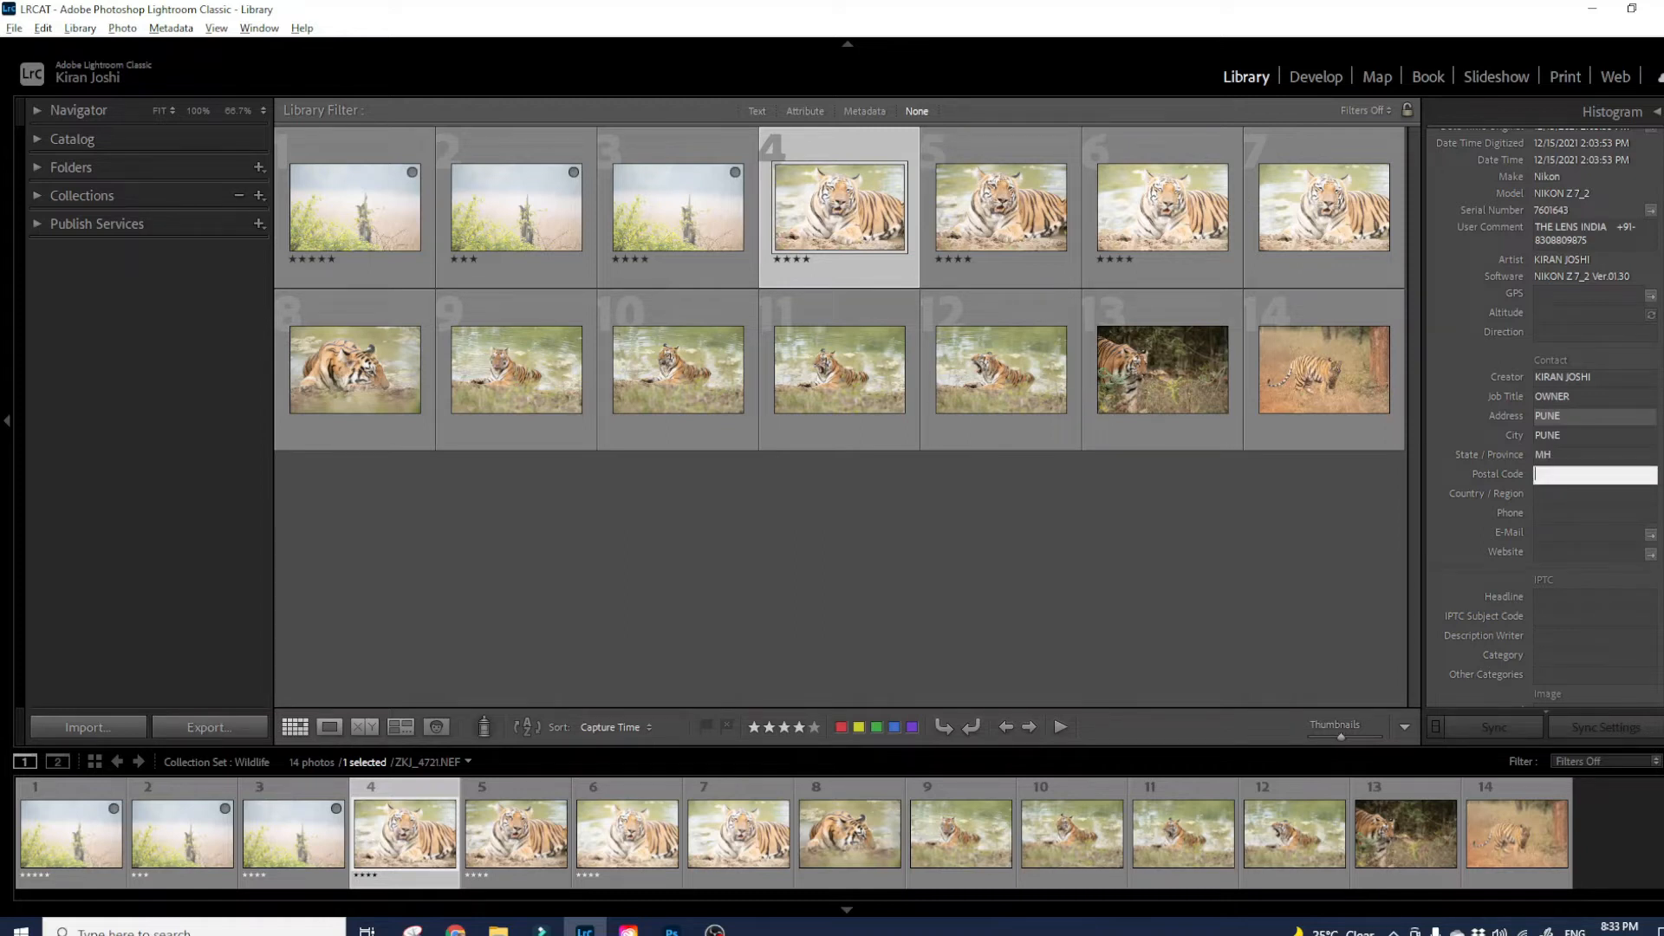
key("Tab")
key("Tab")
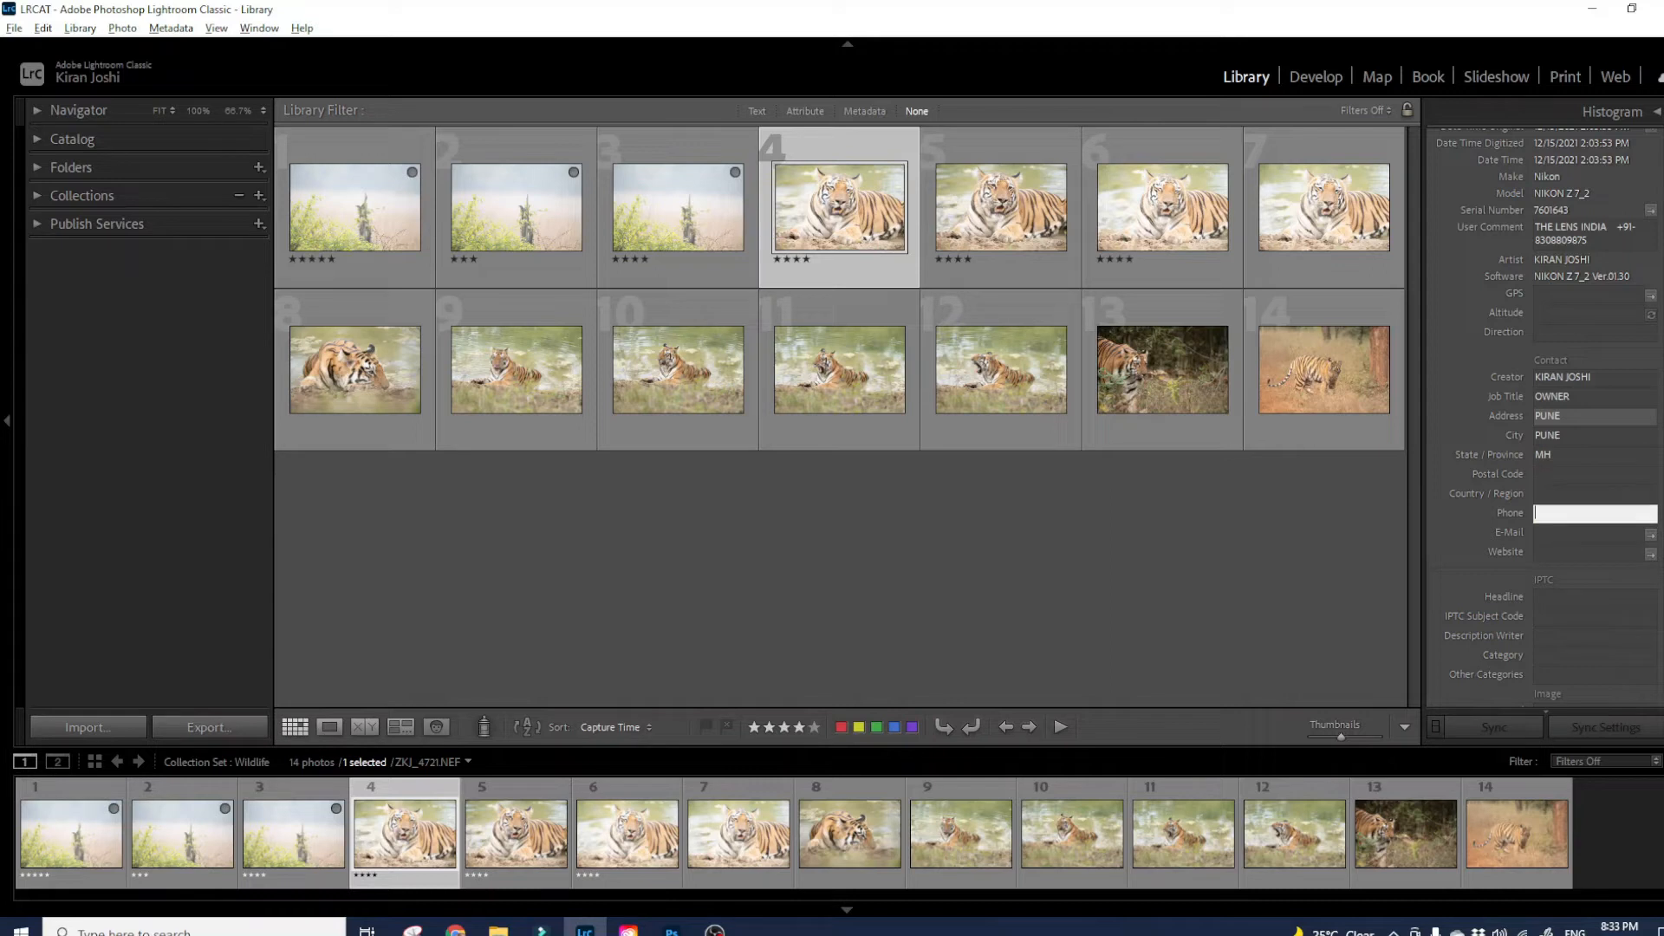
key("Tab")
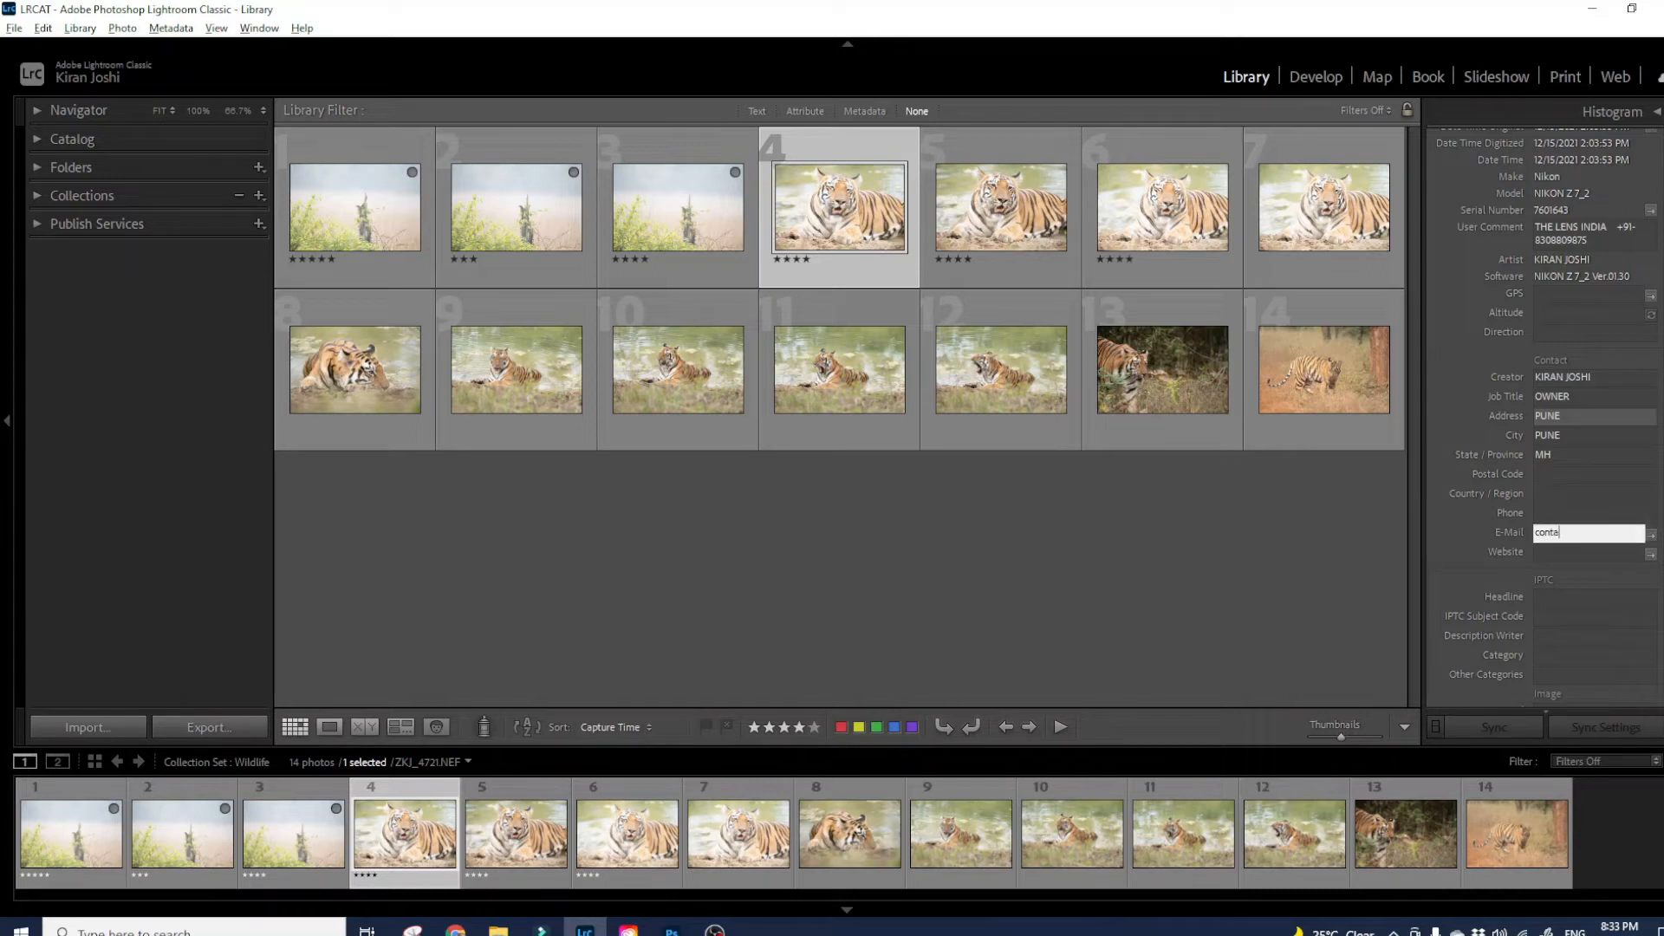
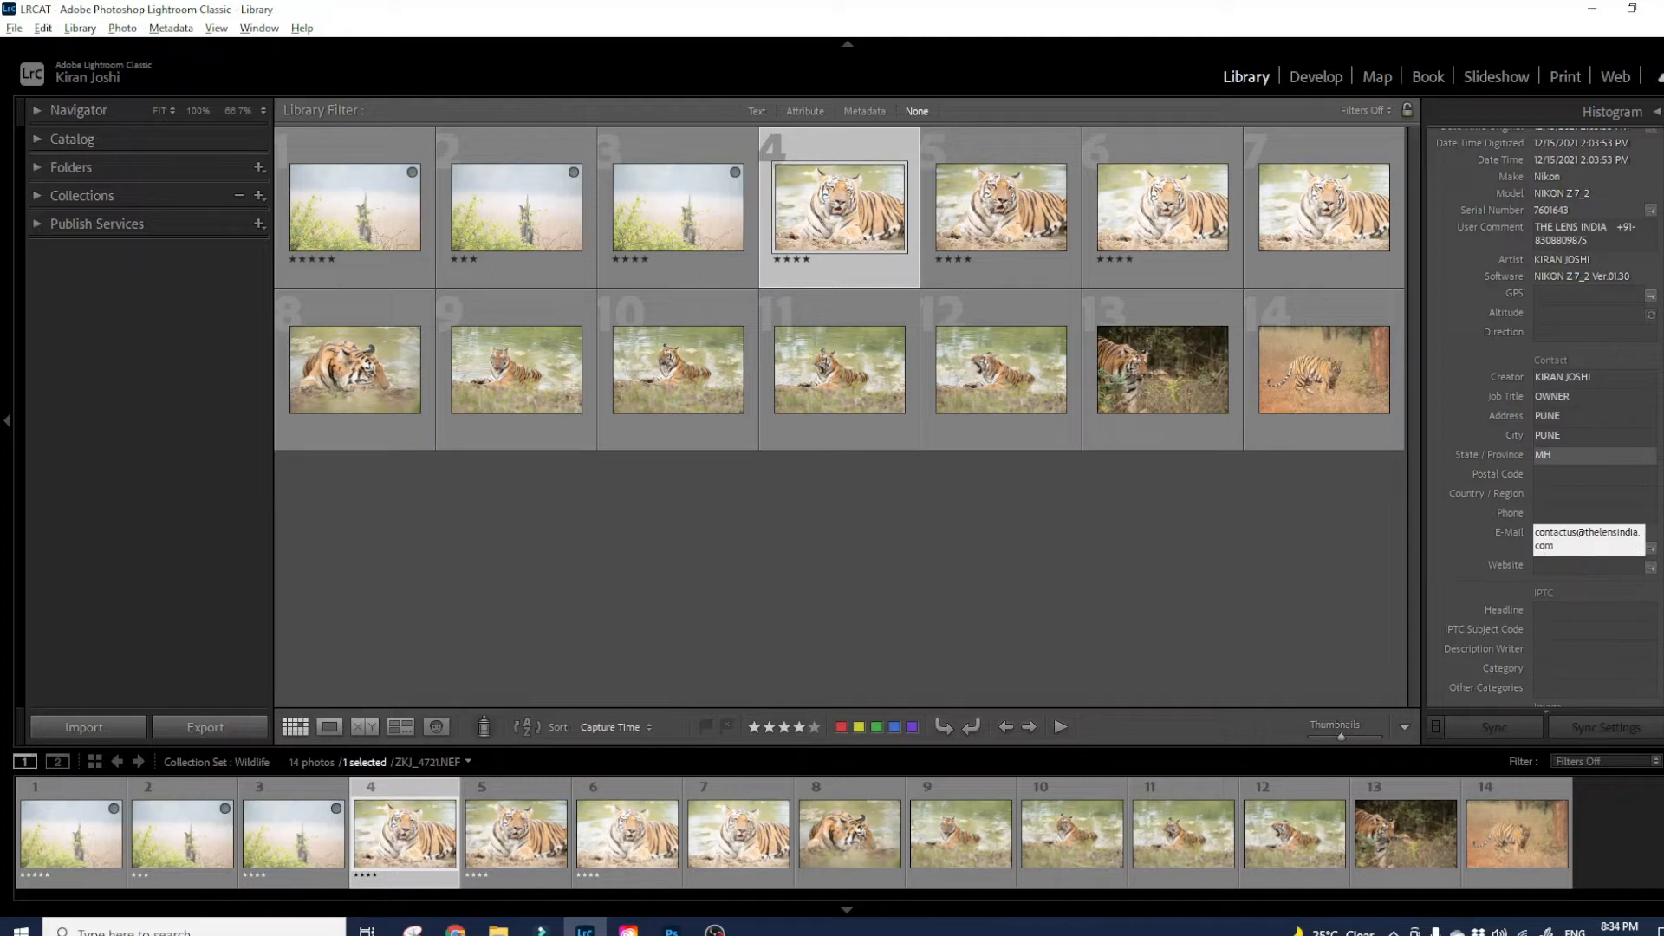
key("Tab")
type("www.thelensindia.com")
key("Tab")
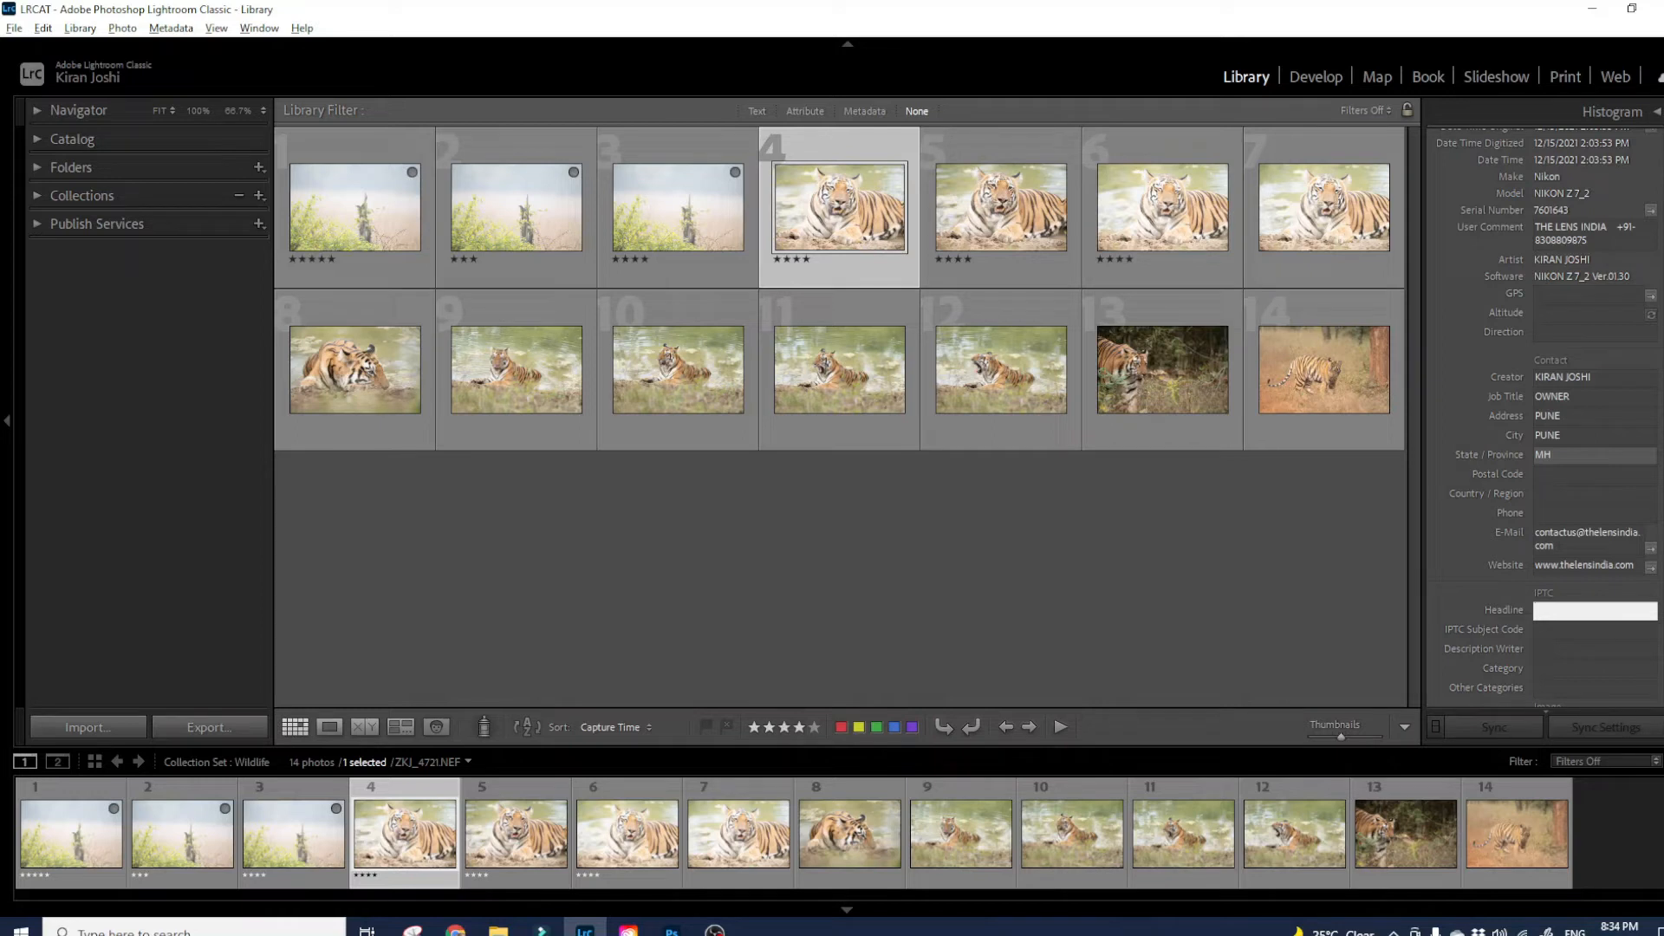
scroll(1551, 417, "down", 3)
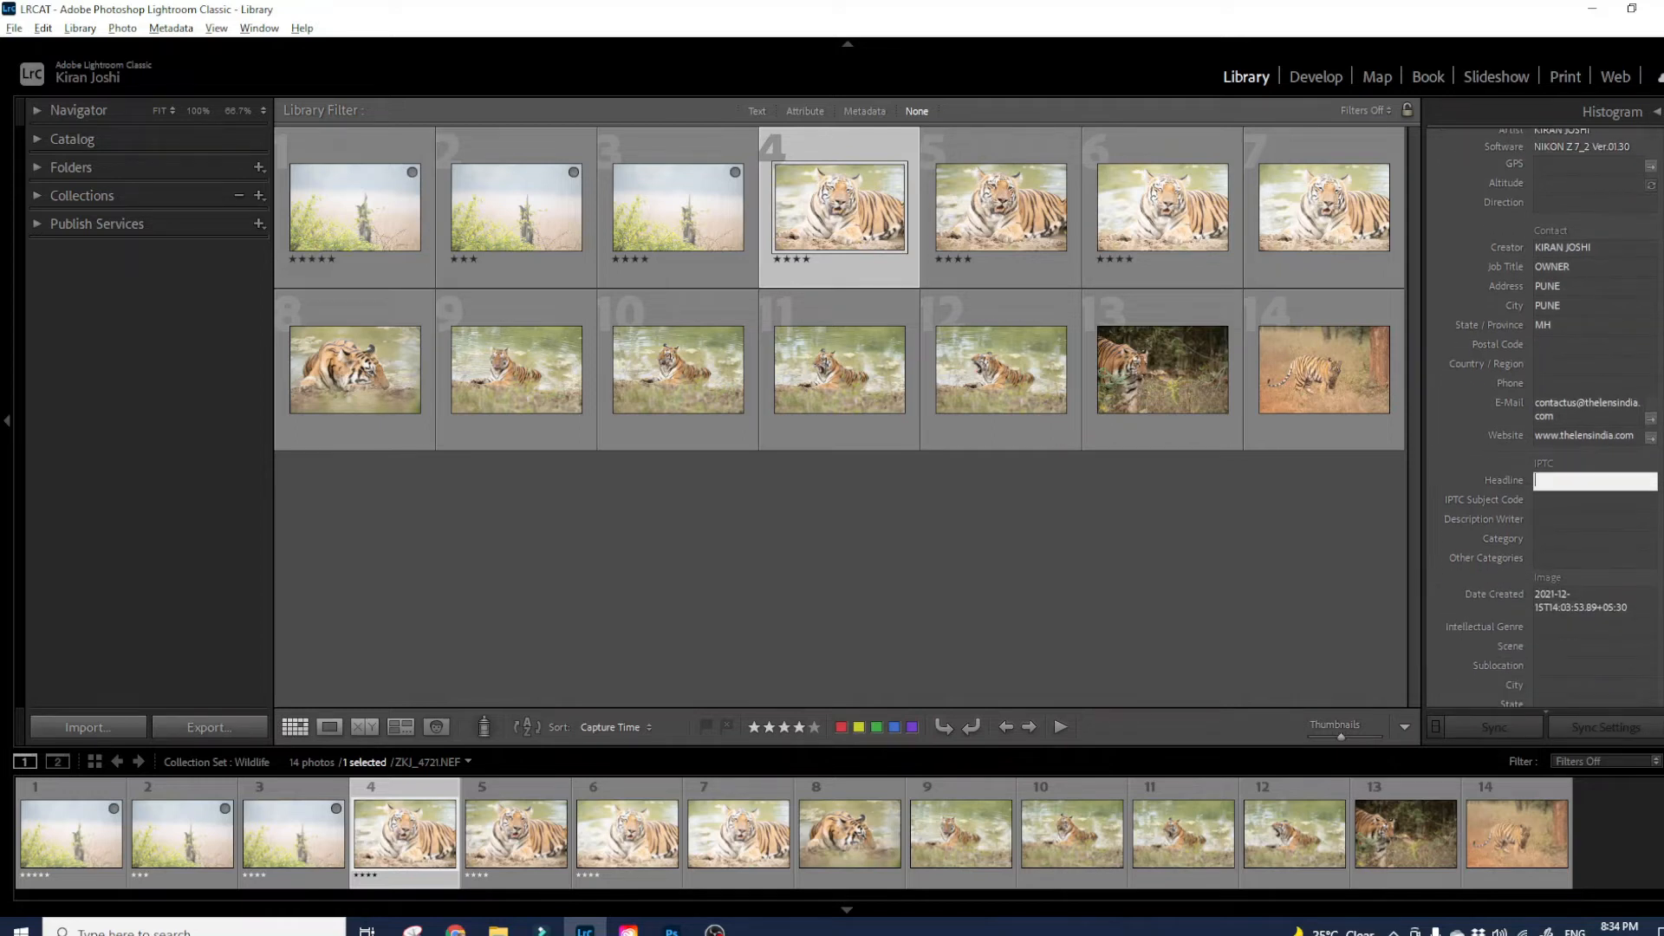
scroll(1552, 417, "down", 2)
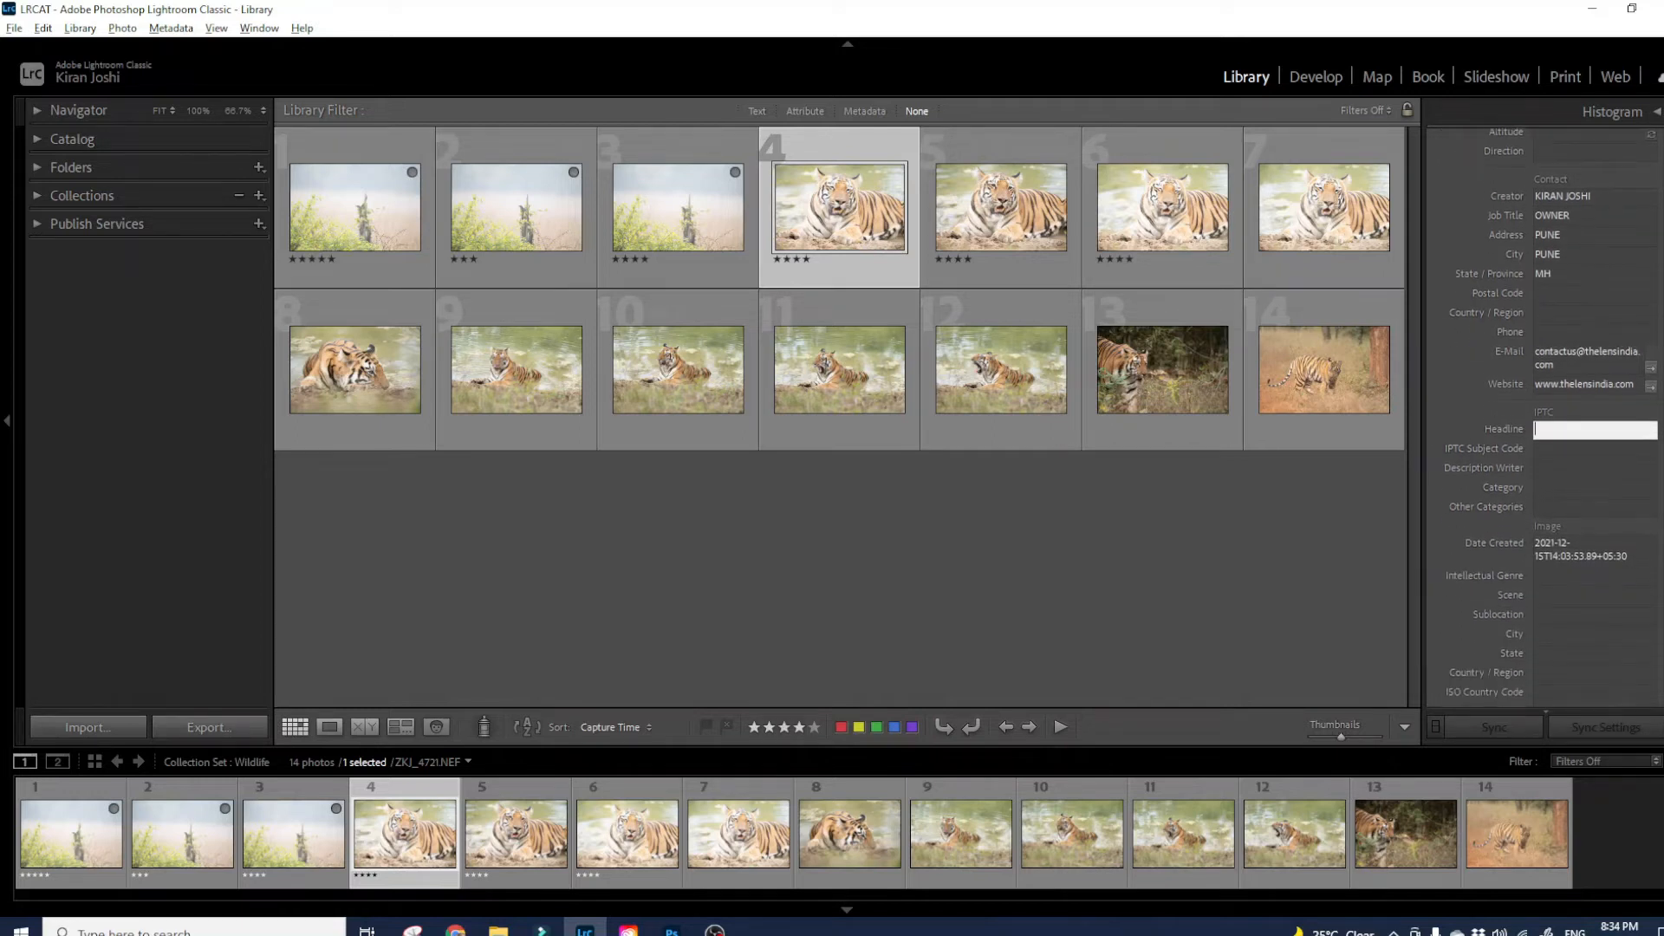
scroll(1552, 417, "down", 4)
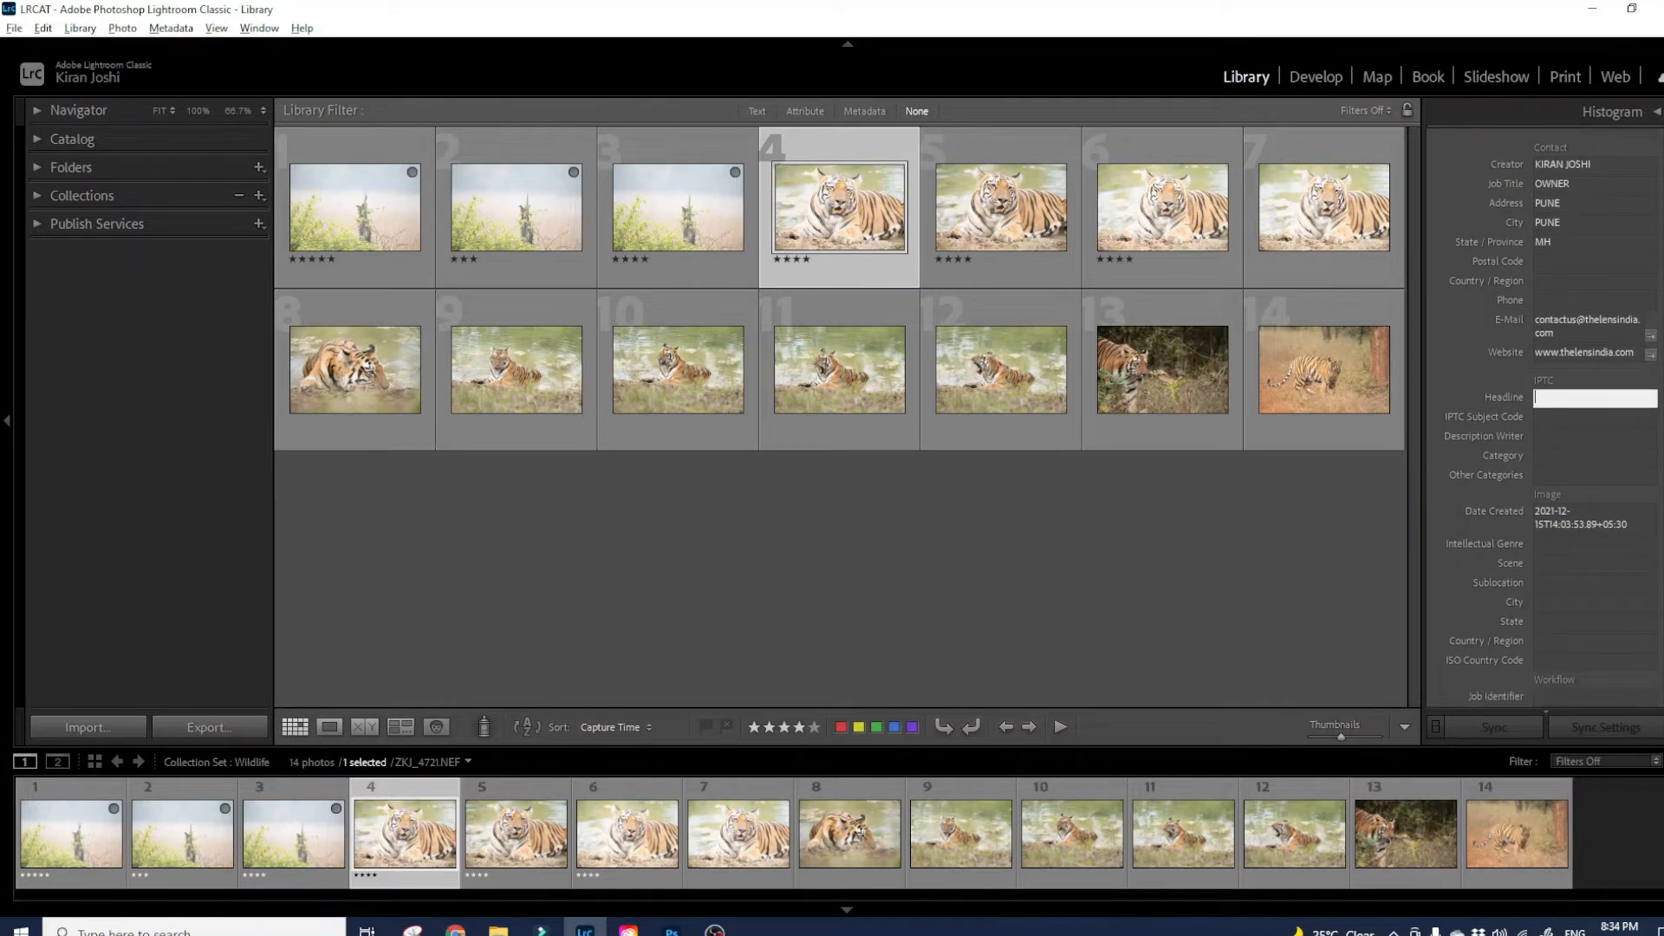
scroll(1551, 418, "down", 2)
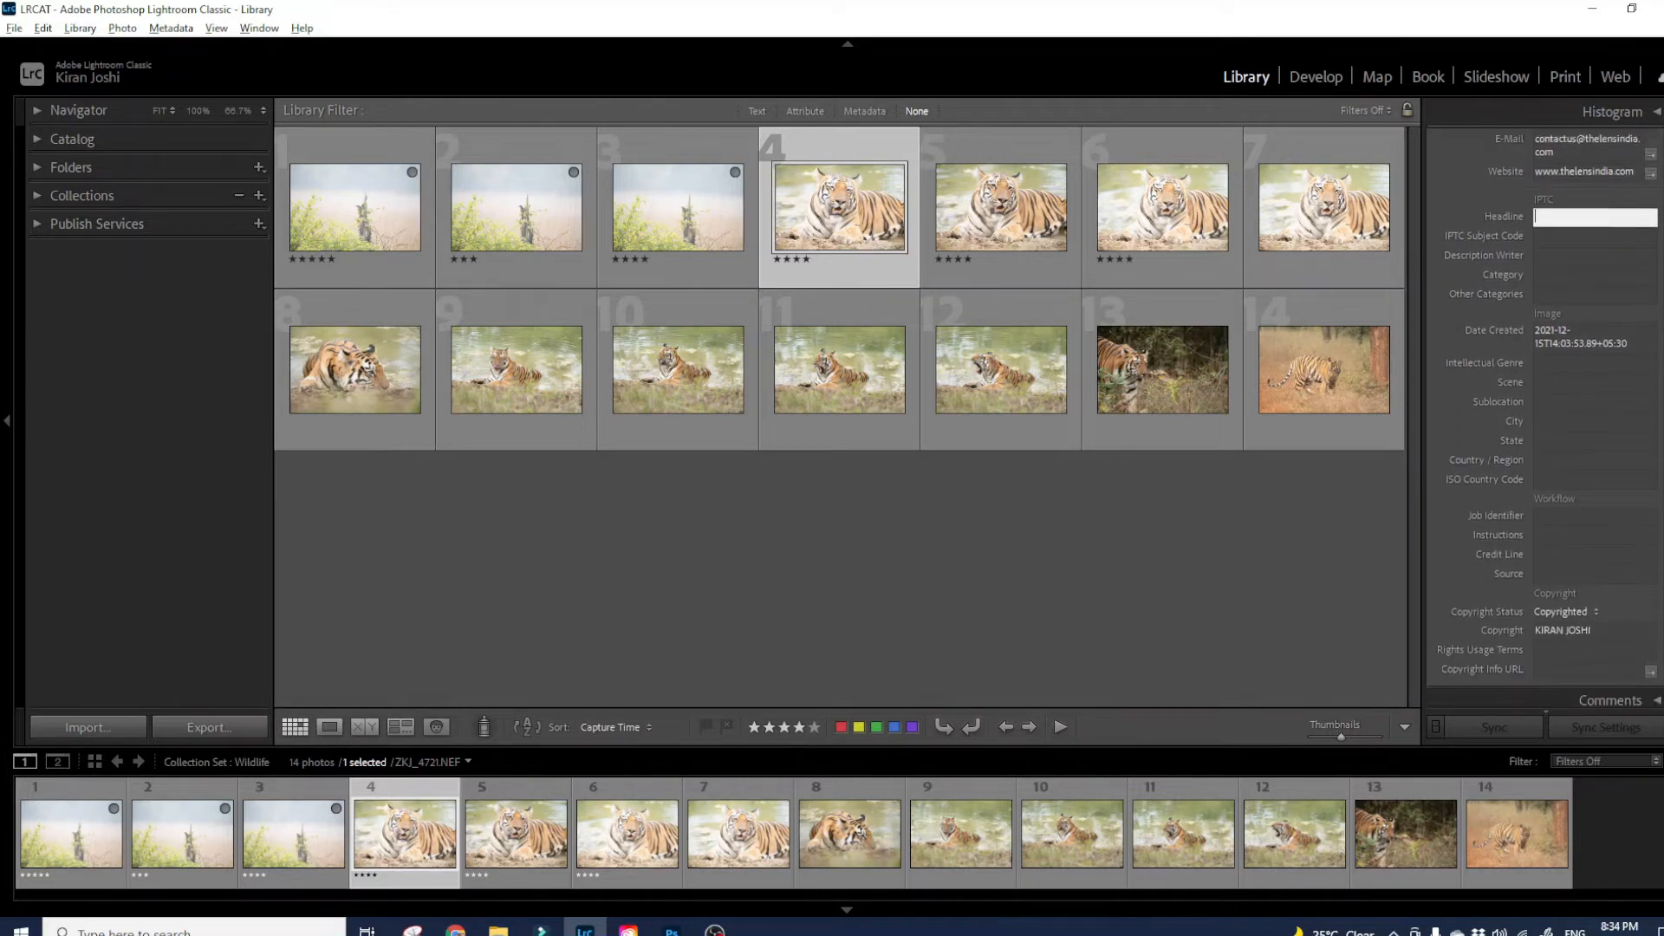
scroll(1552, 418, "up", 12)
scroll(1551, 417, "up", 12)
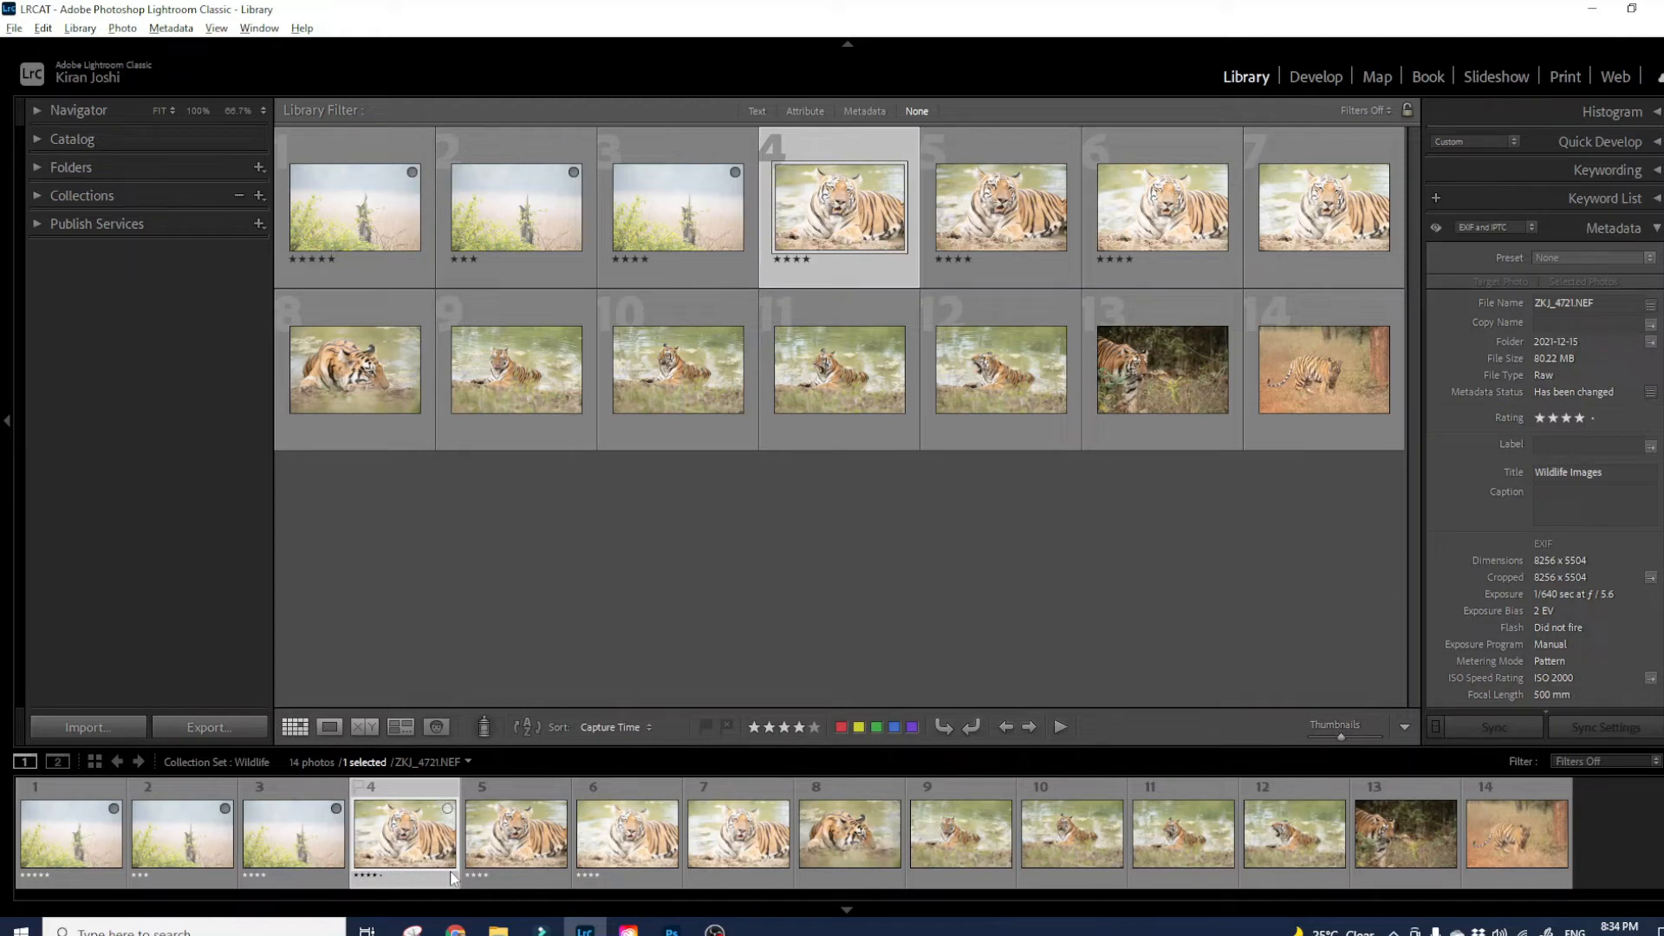
left_click(43, 845)
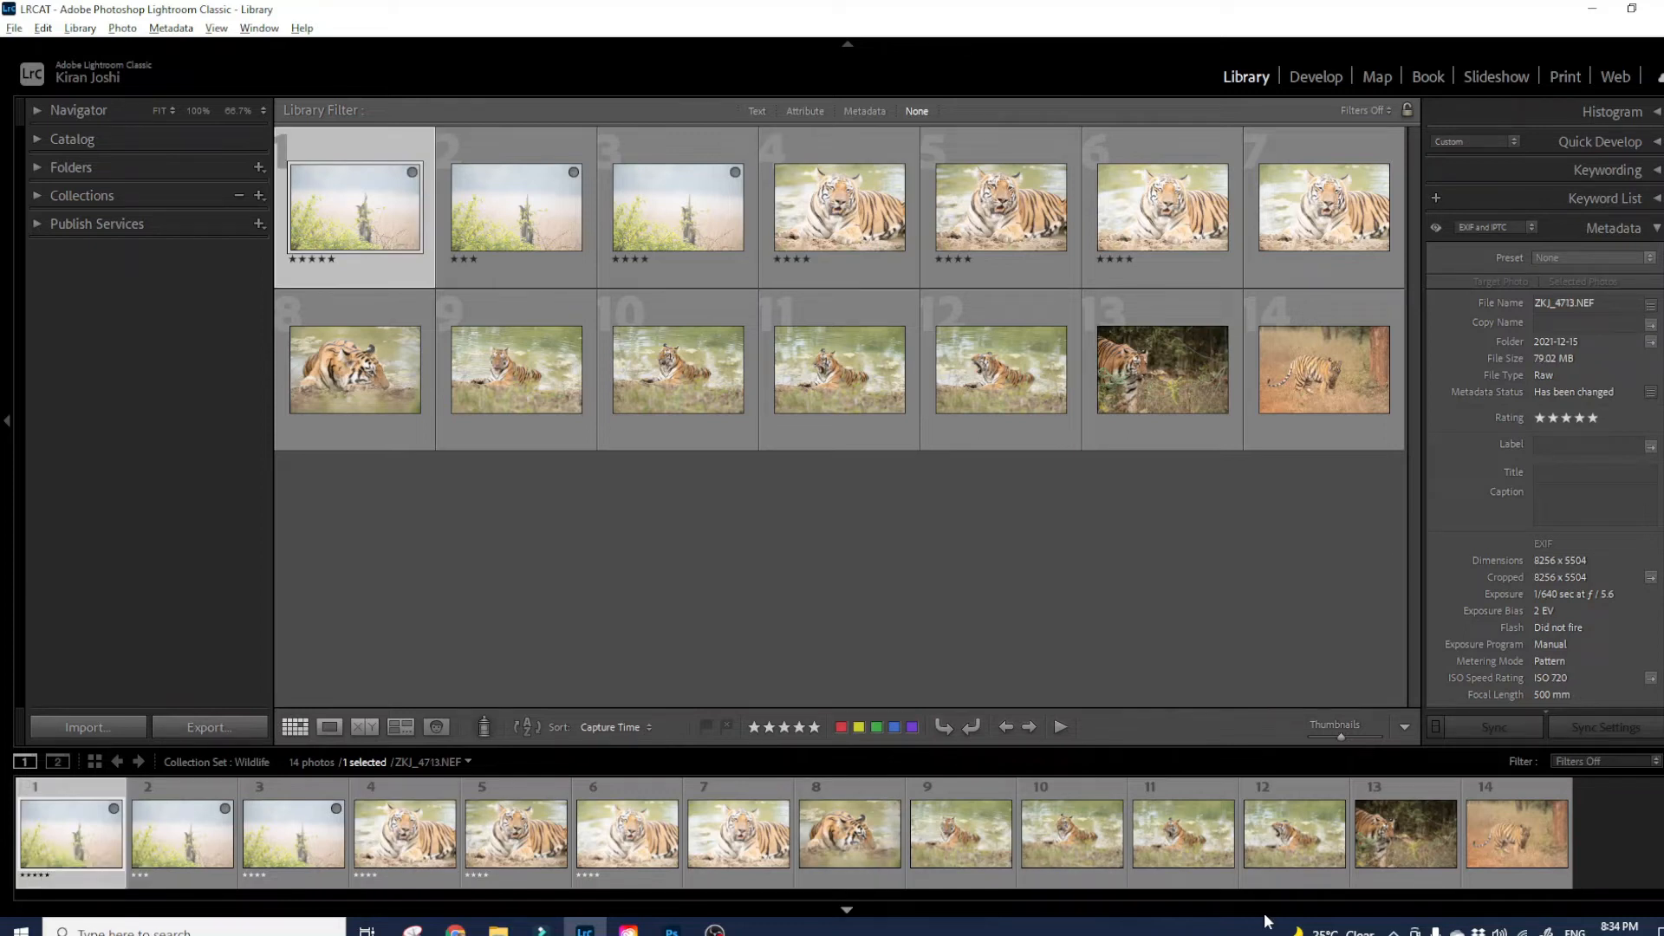
- Sync Camera Info and IPTC Copyright to all 14 selected tiger photos, then check the last one
left_click(1486, 850, "shift")
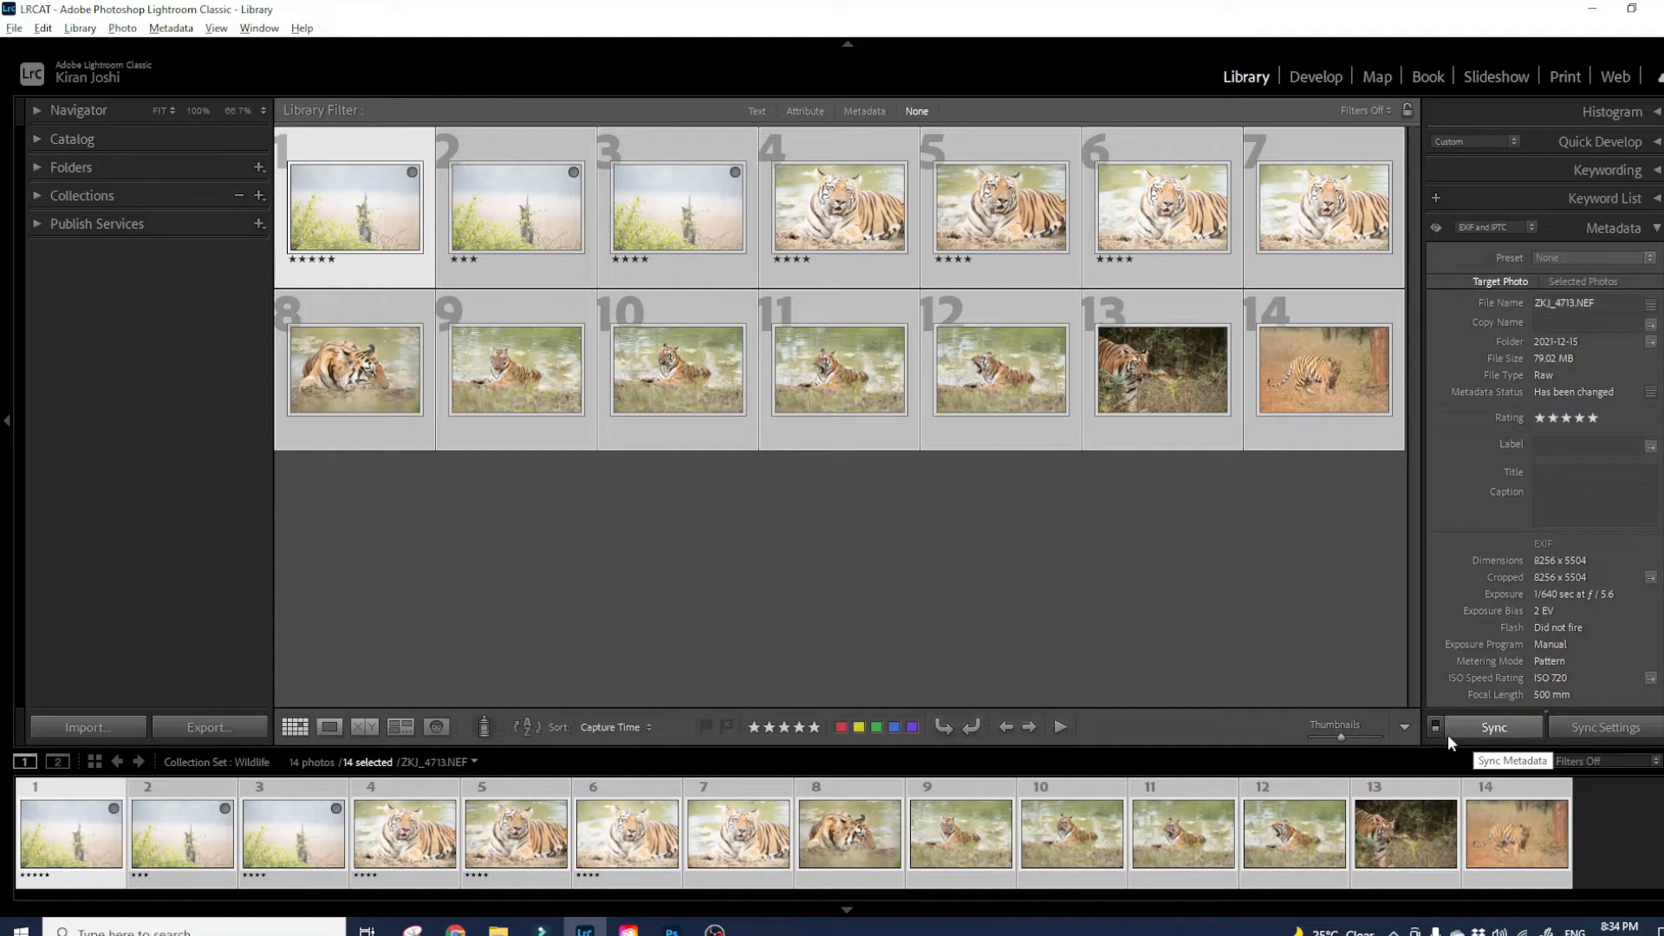
left_click(1497, 729)
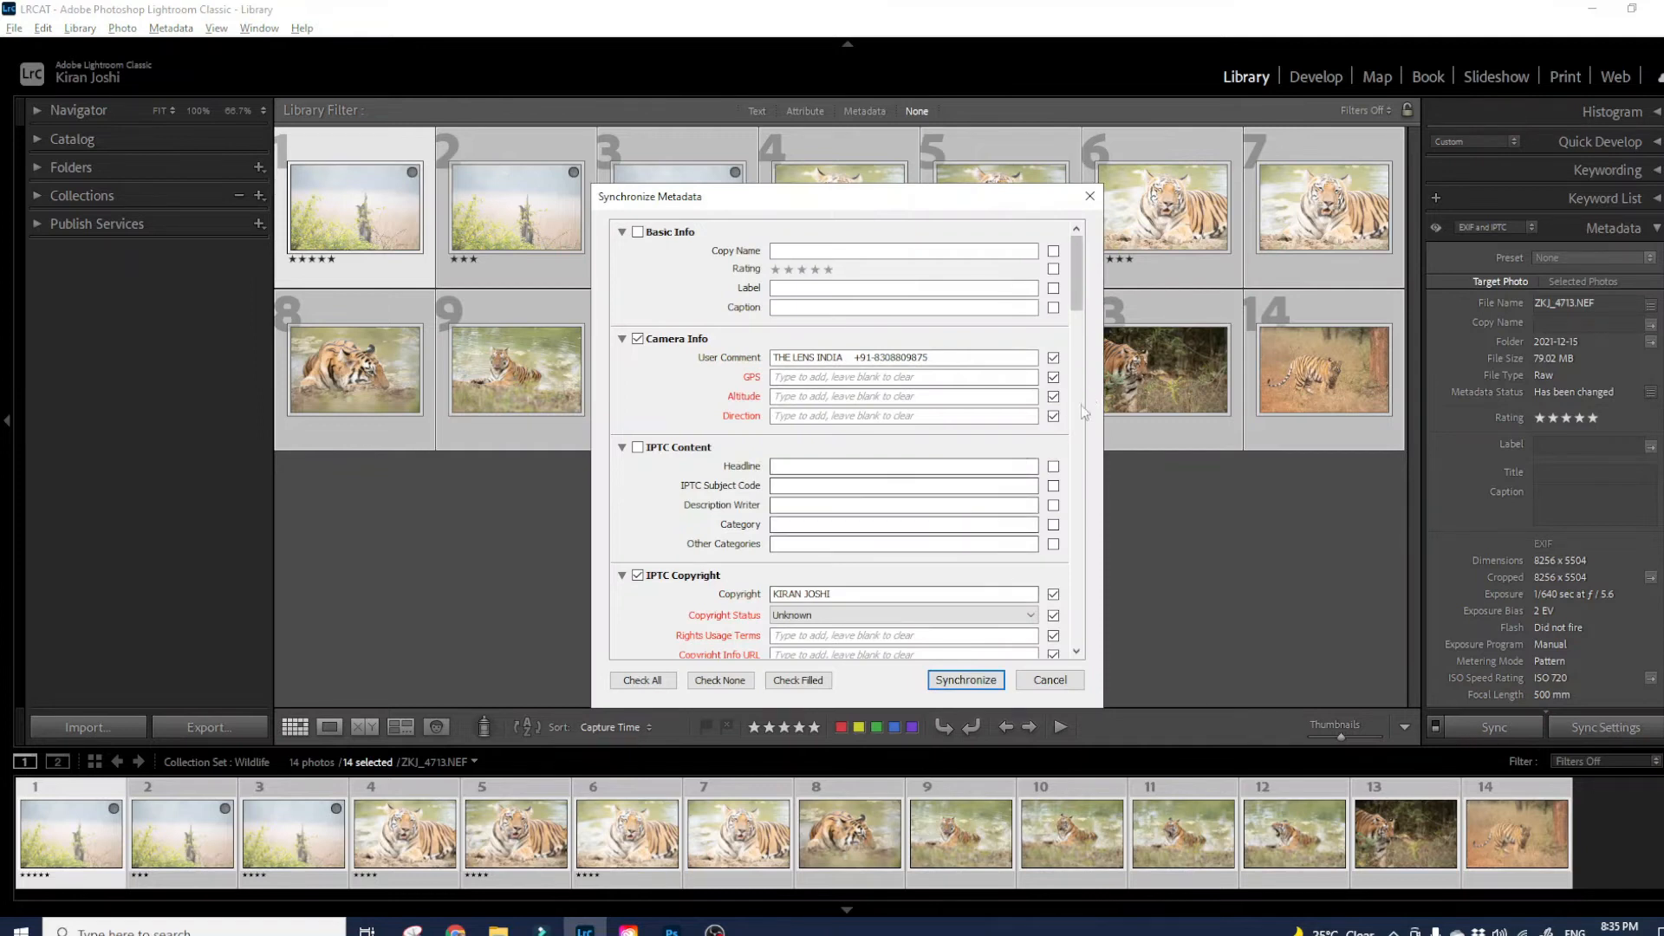
left_click(987, 682)
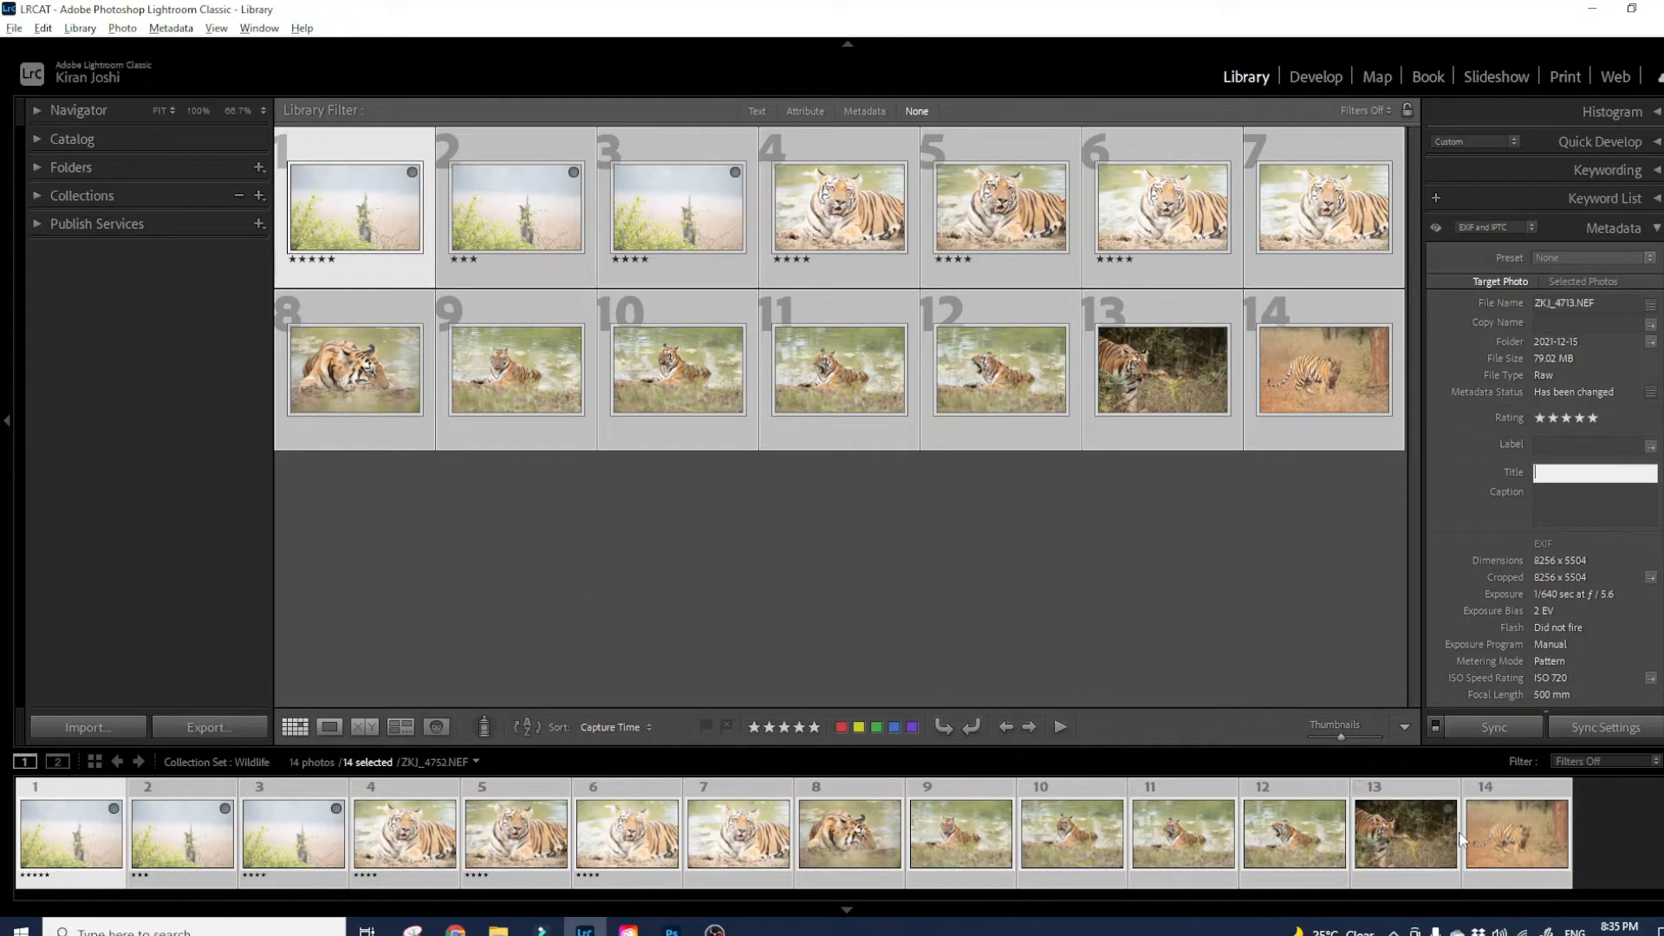
left_click(1519, 840)
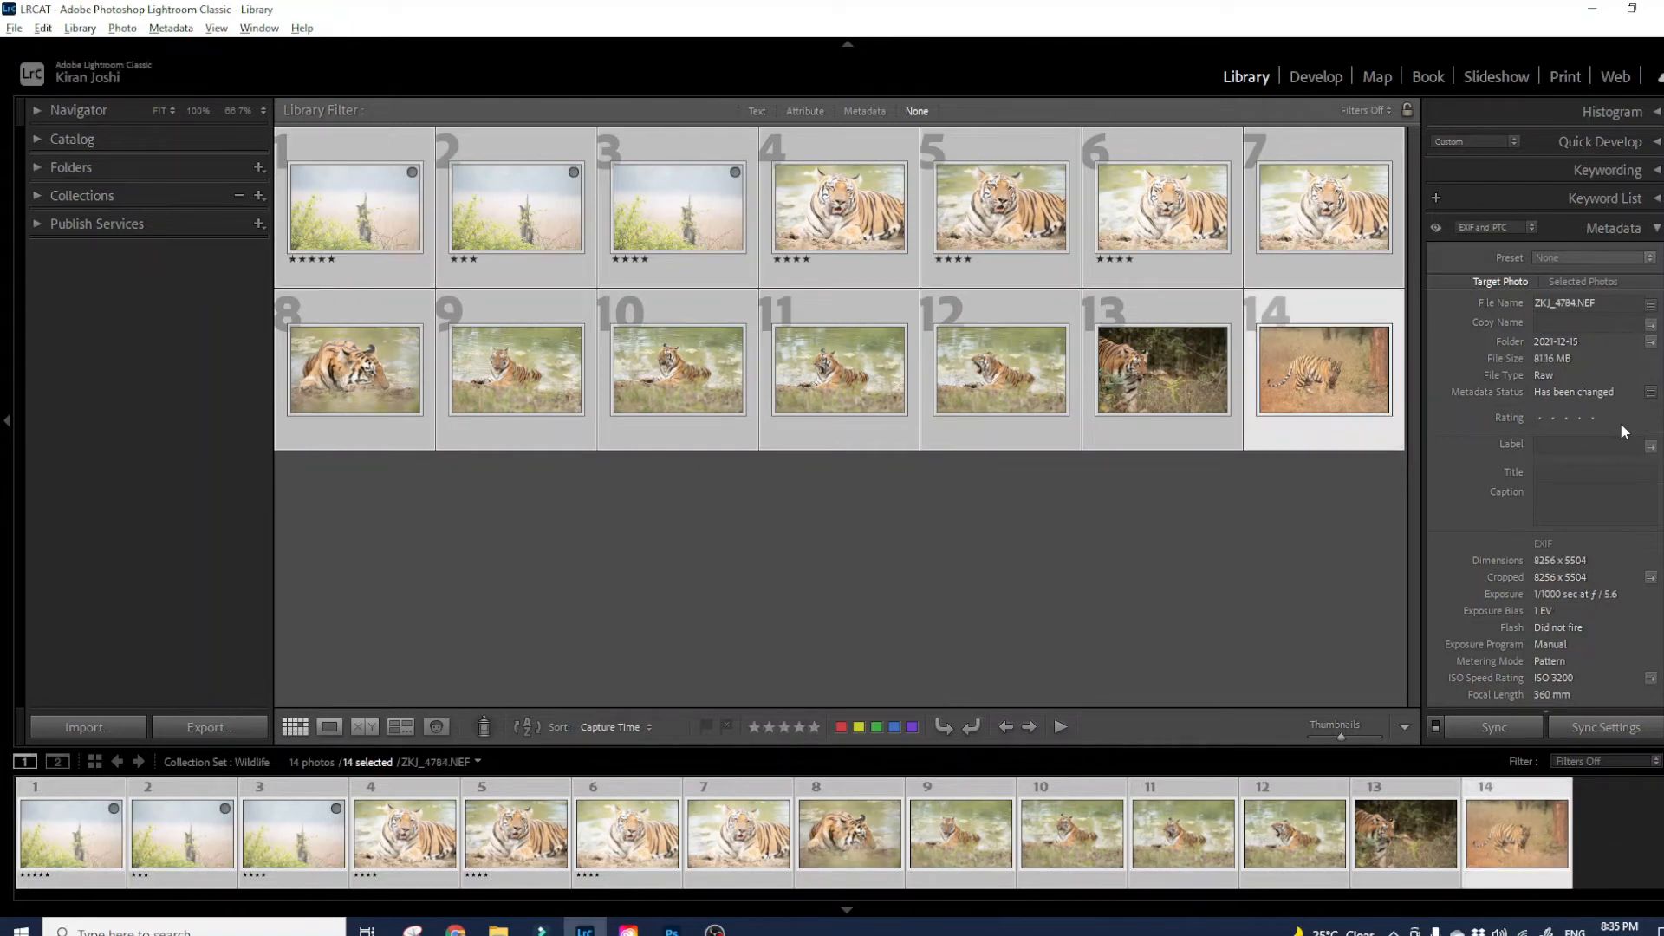
- Scroll through the Metadata panel of ZKJ_4784.NEF to check its user comment, artist and creator fields
scroll(1547, 416, "down", 10)
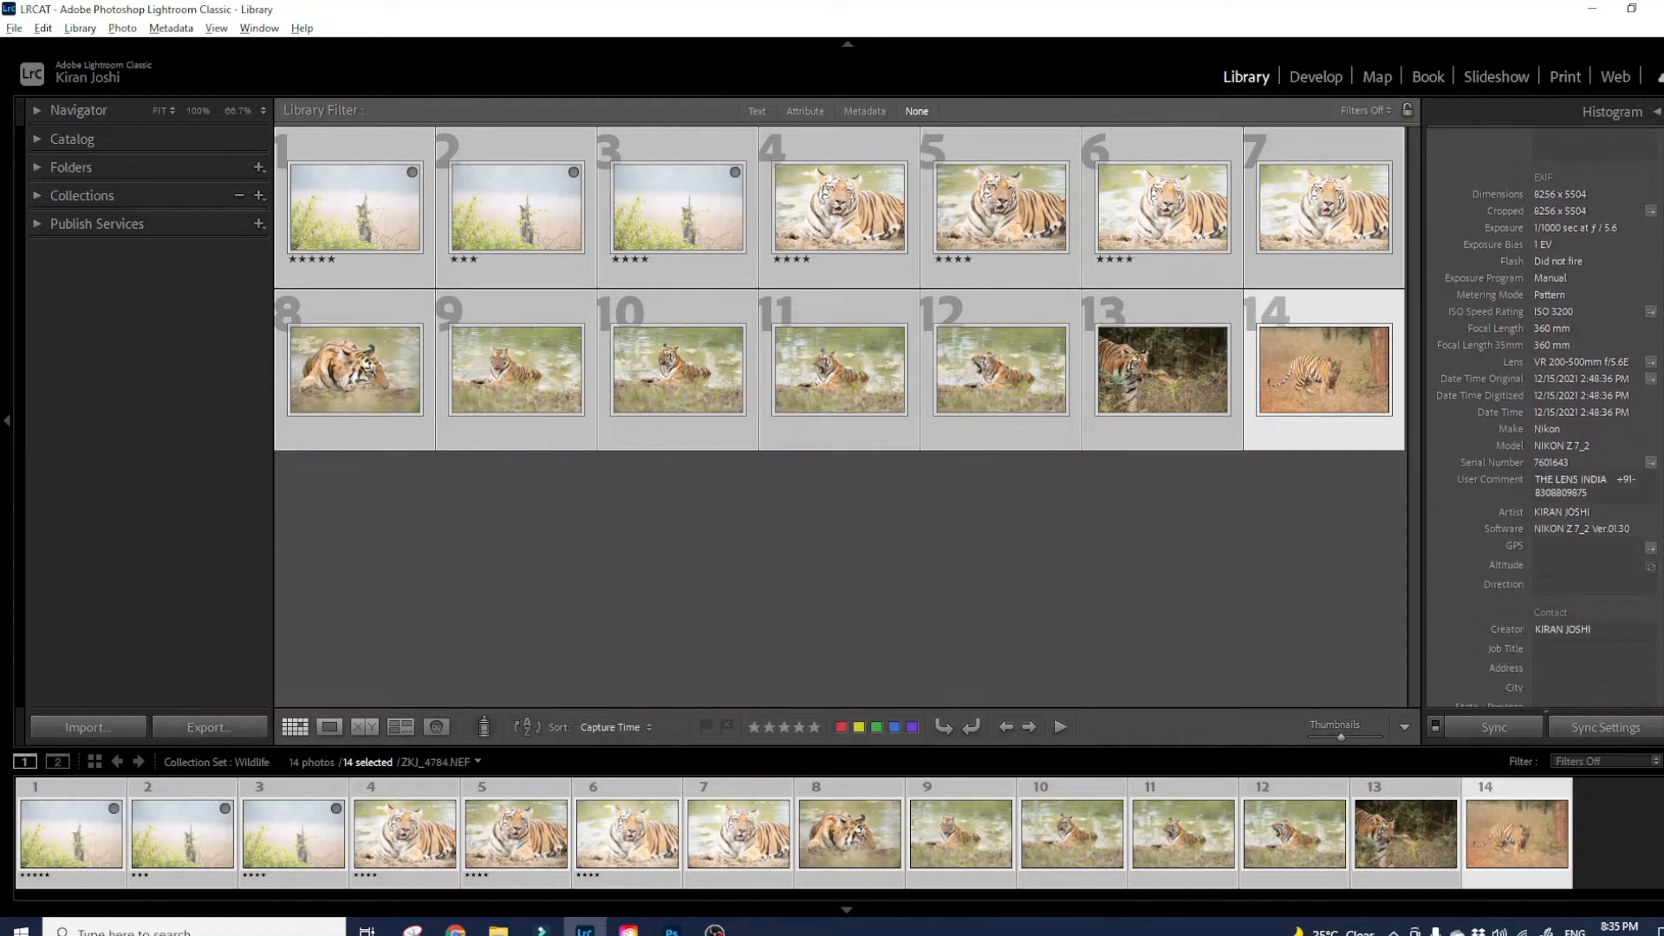
scroll(1547, 416, "up", 5)
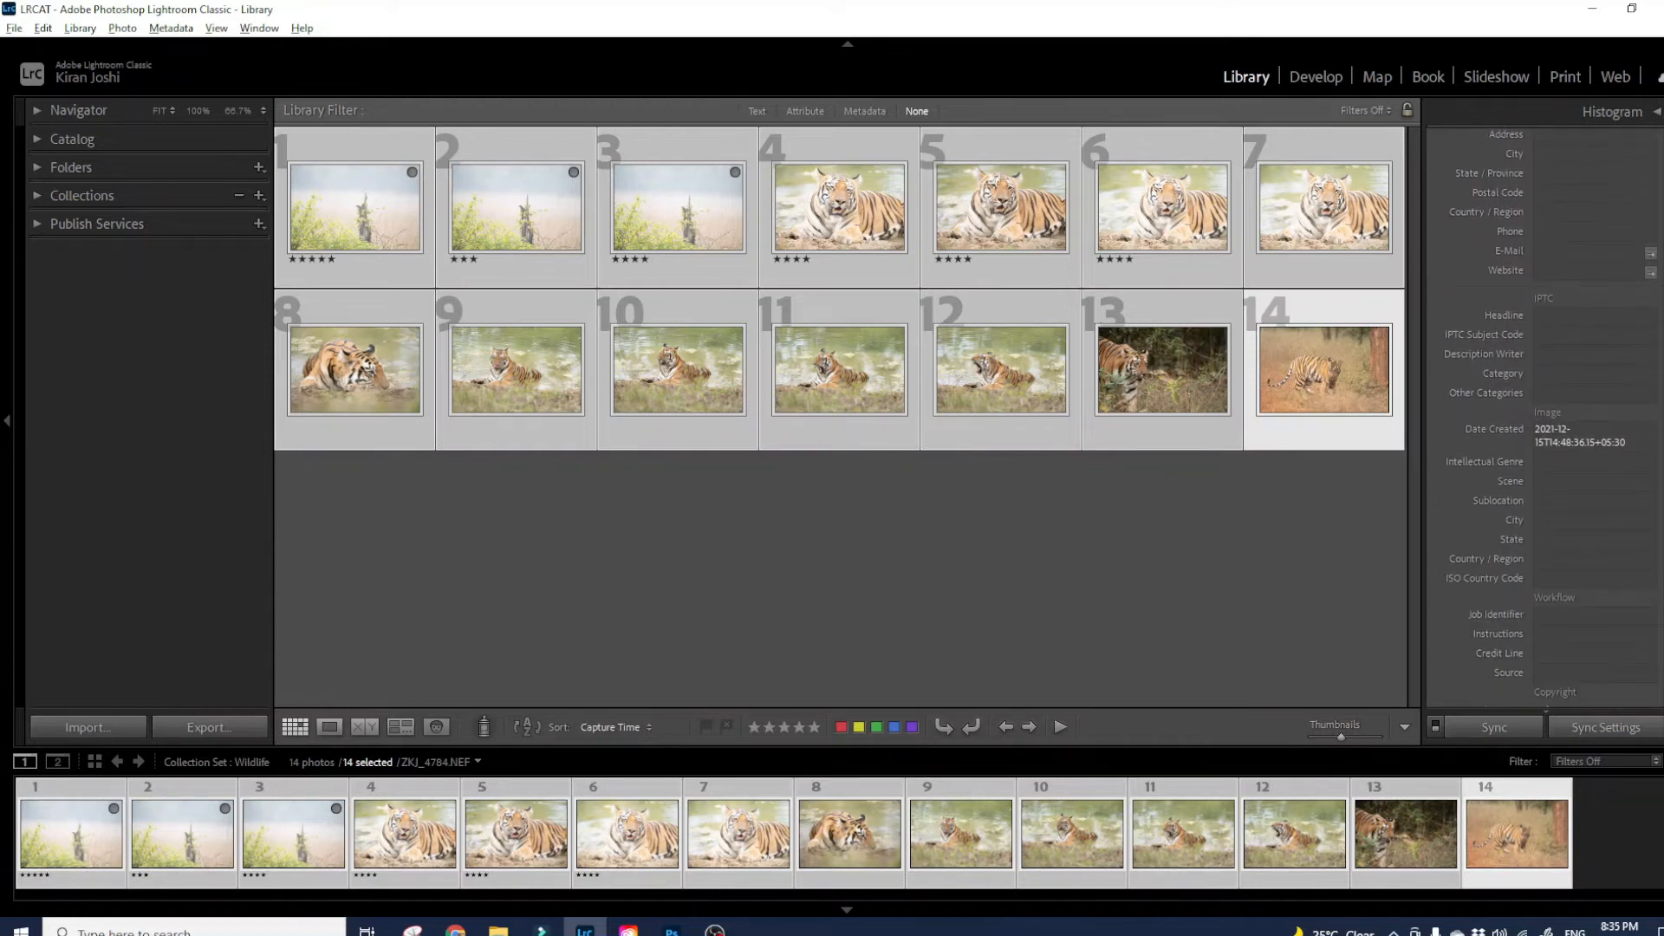
scroll(1548, 416, "down", 5)
scroll(1547, 416, "up", 8)
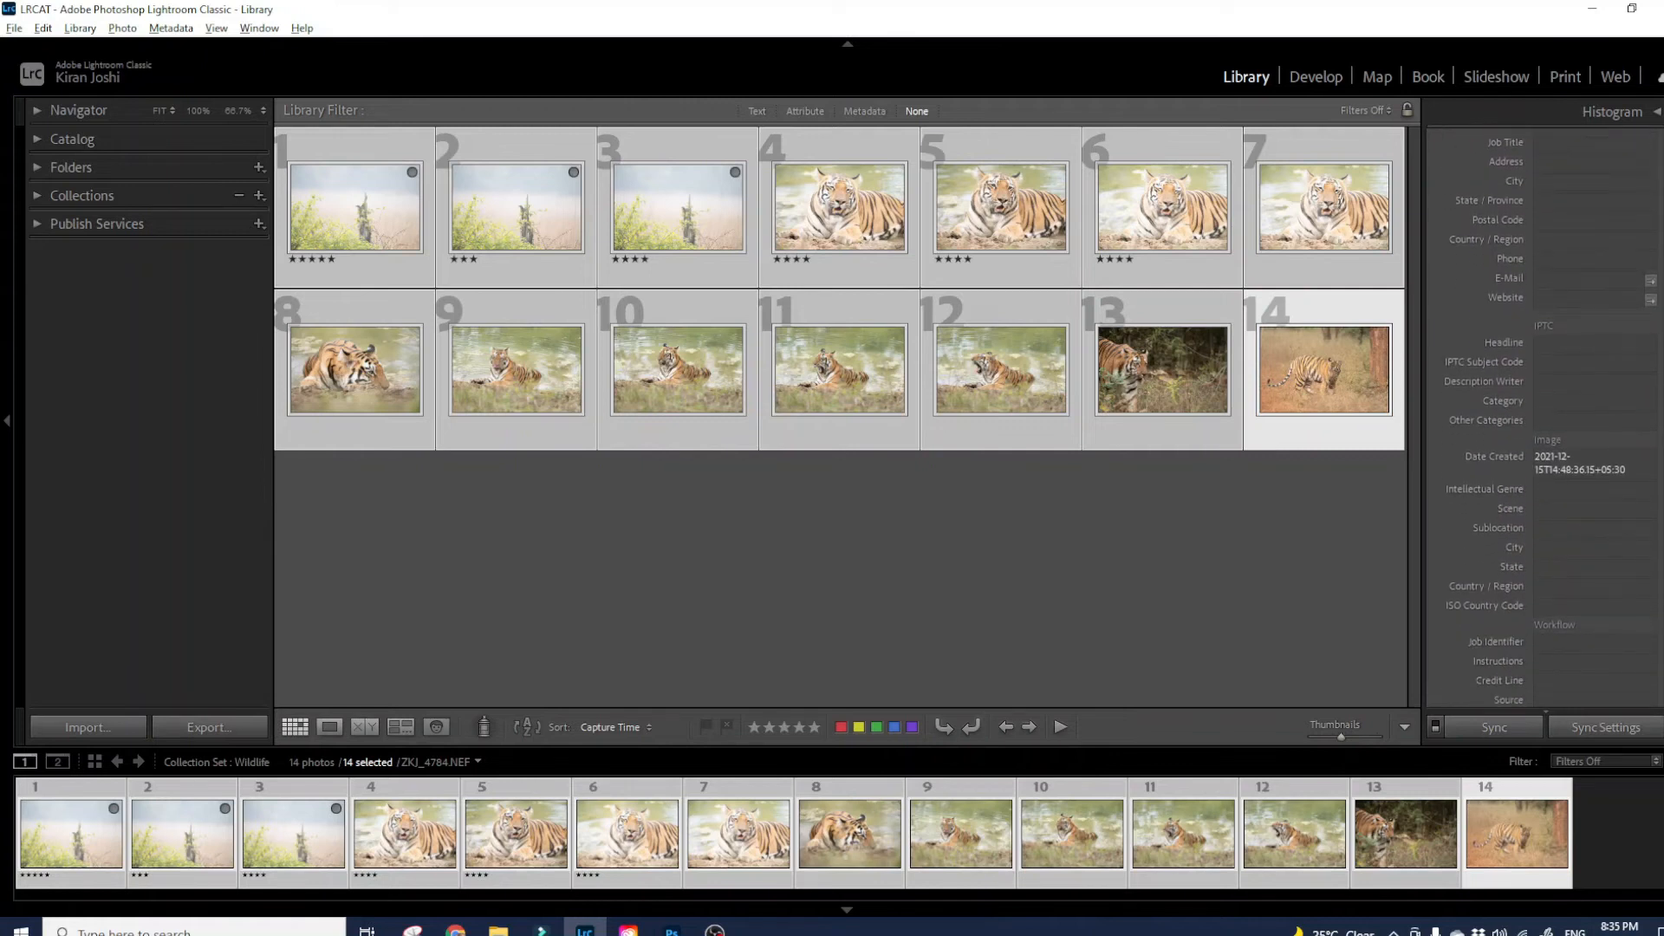
scroll(1547, 416, "up", 3)
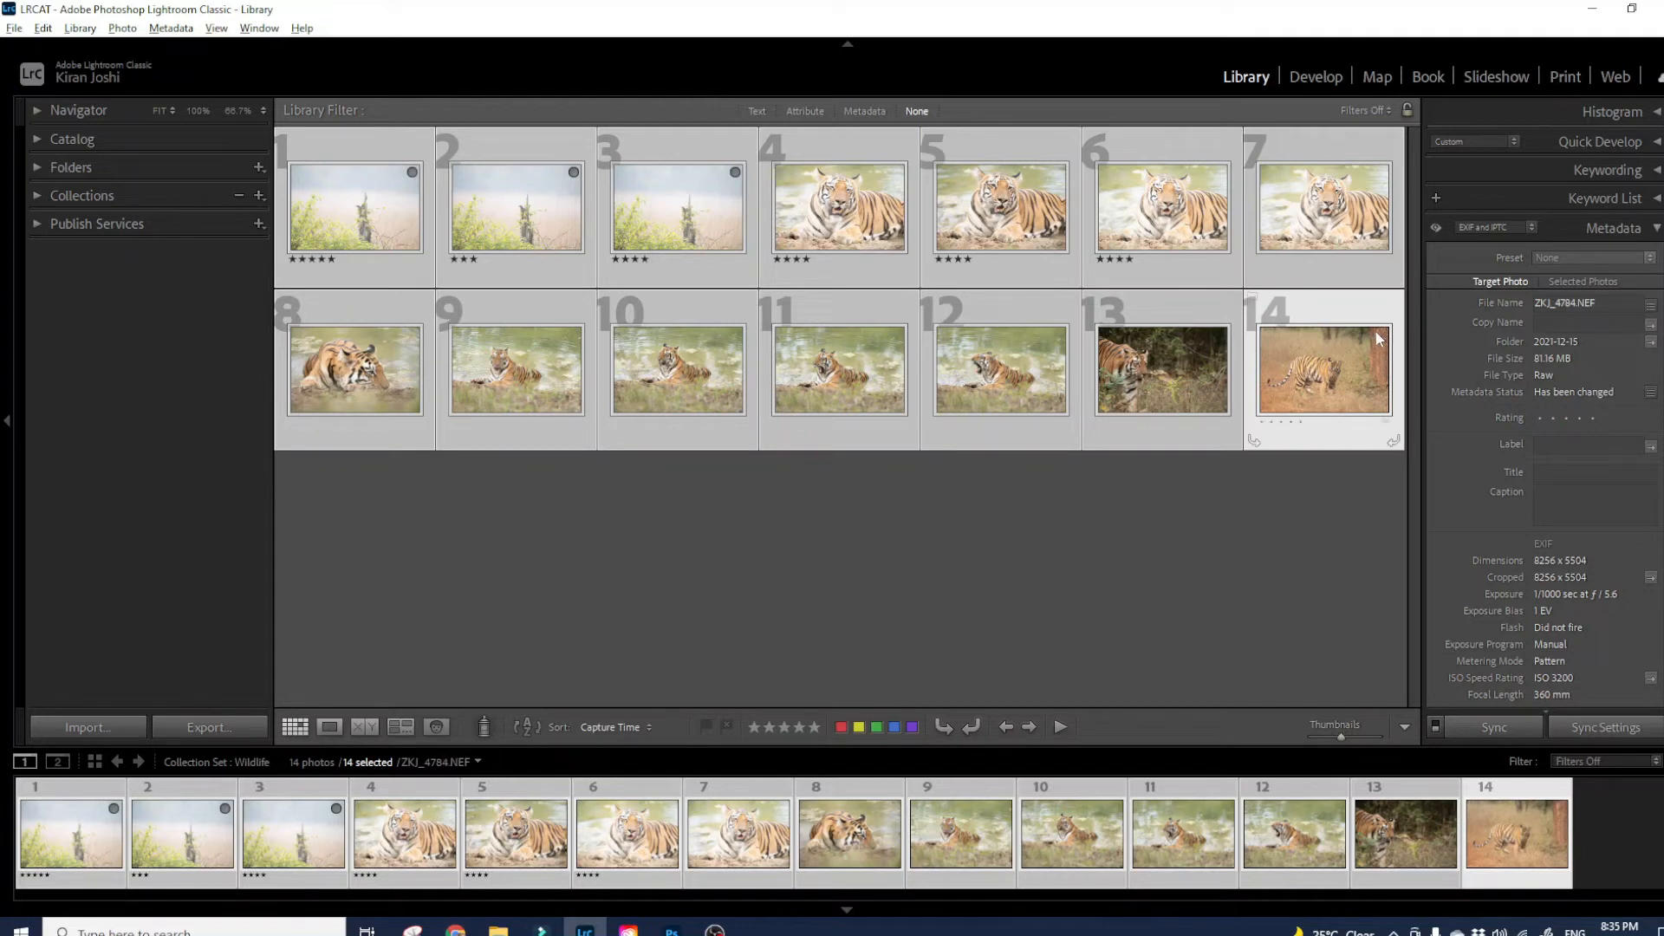
- Open Edit Metadata Presets from the Preset list and include all Basic Info fields
left_click(1586, 258)
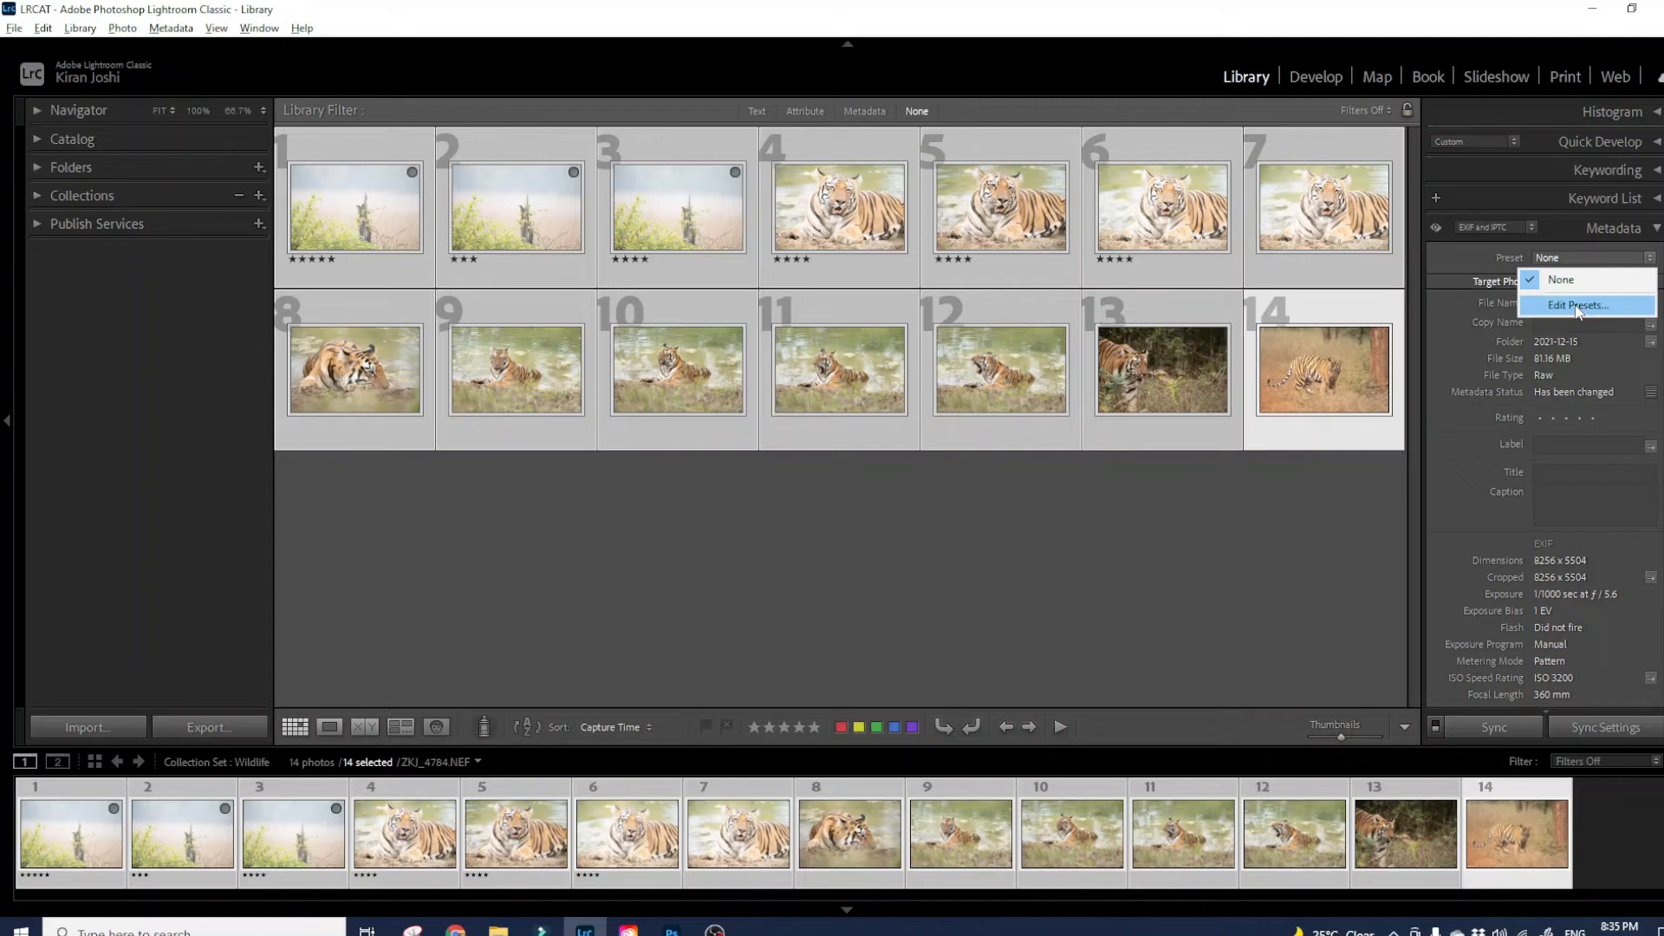
left_click(1577, 305)
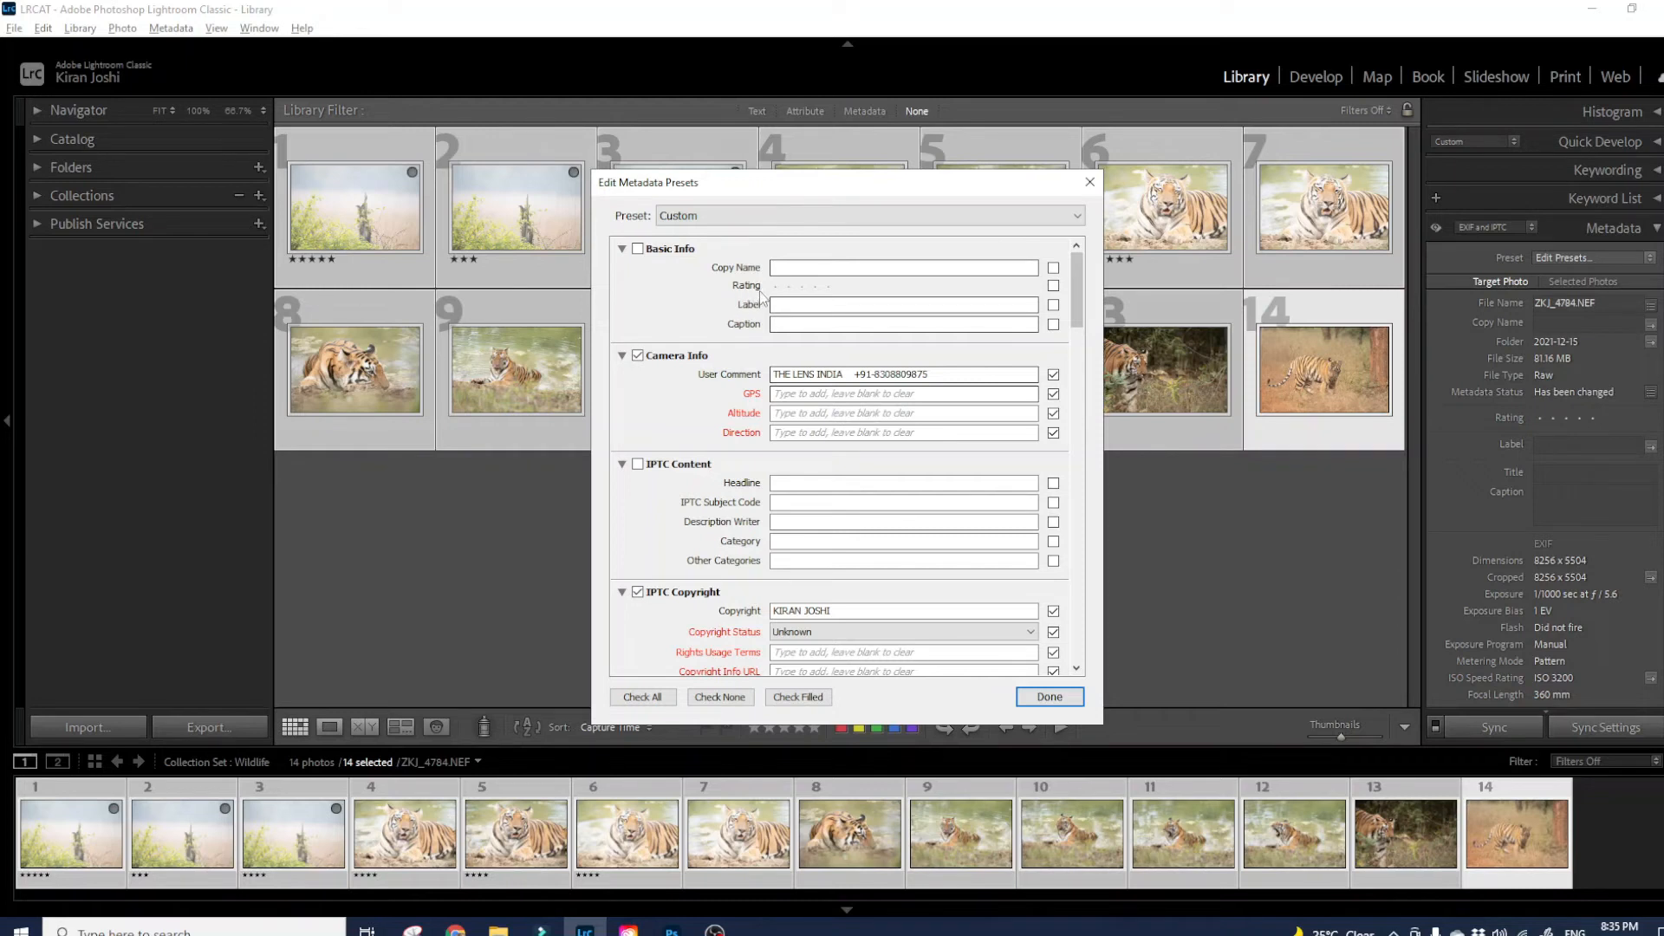
left_click(638, 249)
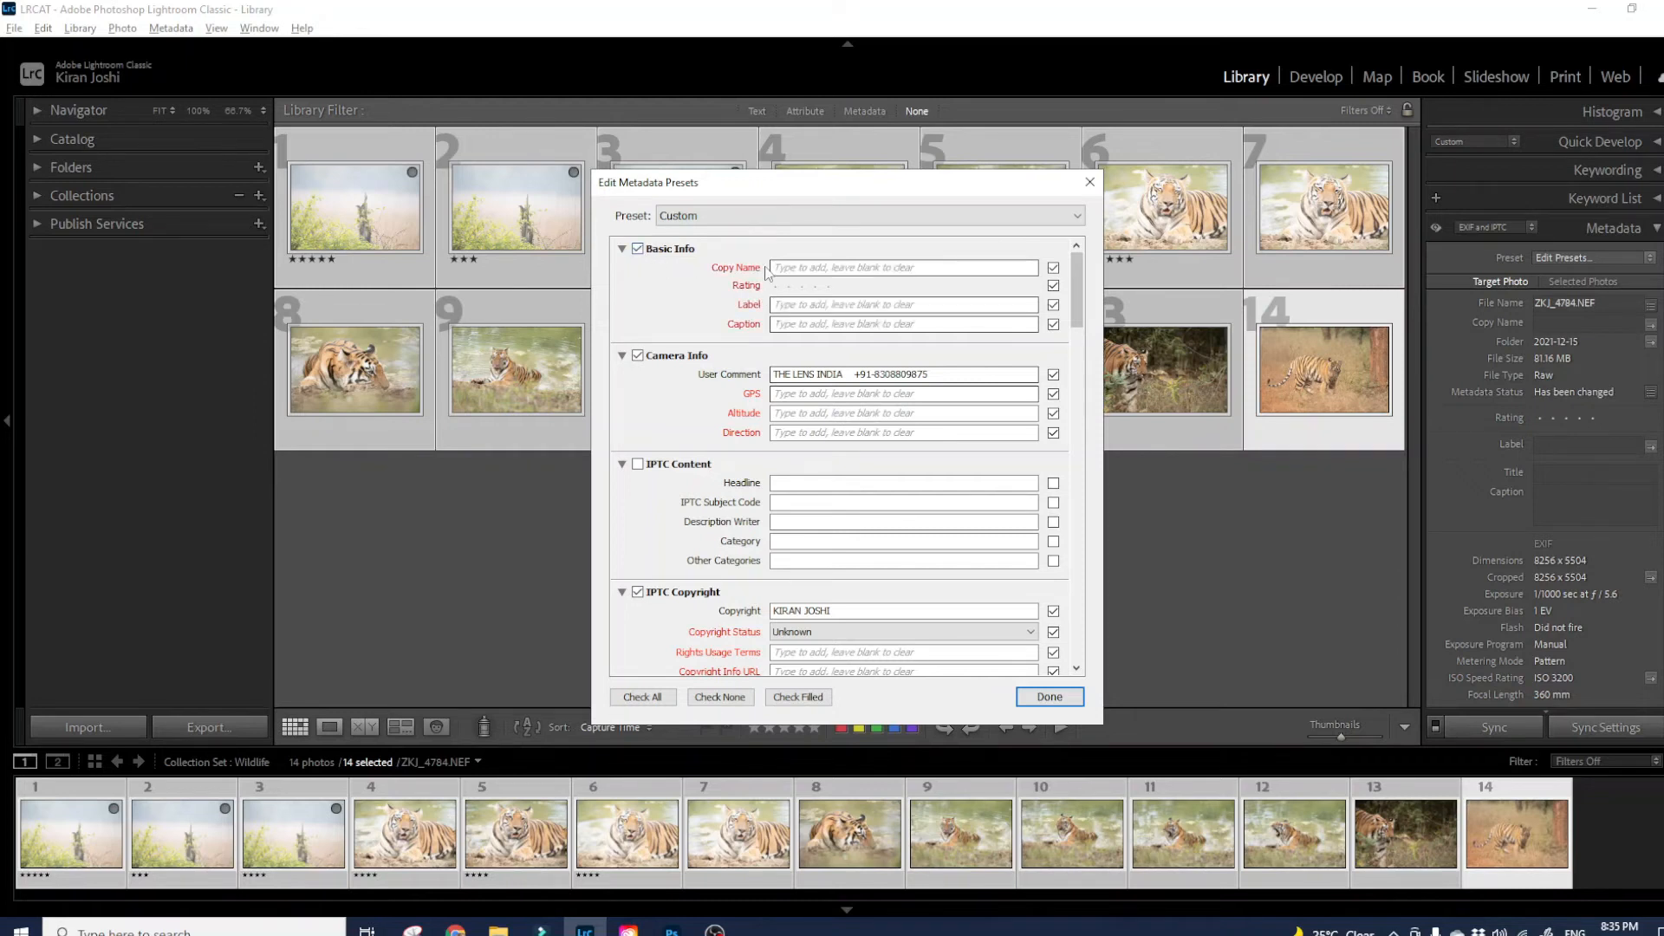
- Enter 'The Lens India' as the preset's Copy Name
left_click(807, 270)
type("The Lens India")
left_click(775, 305)
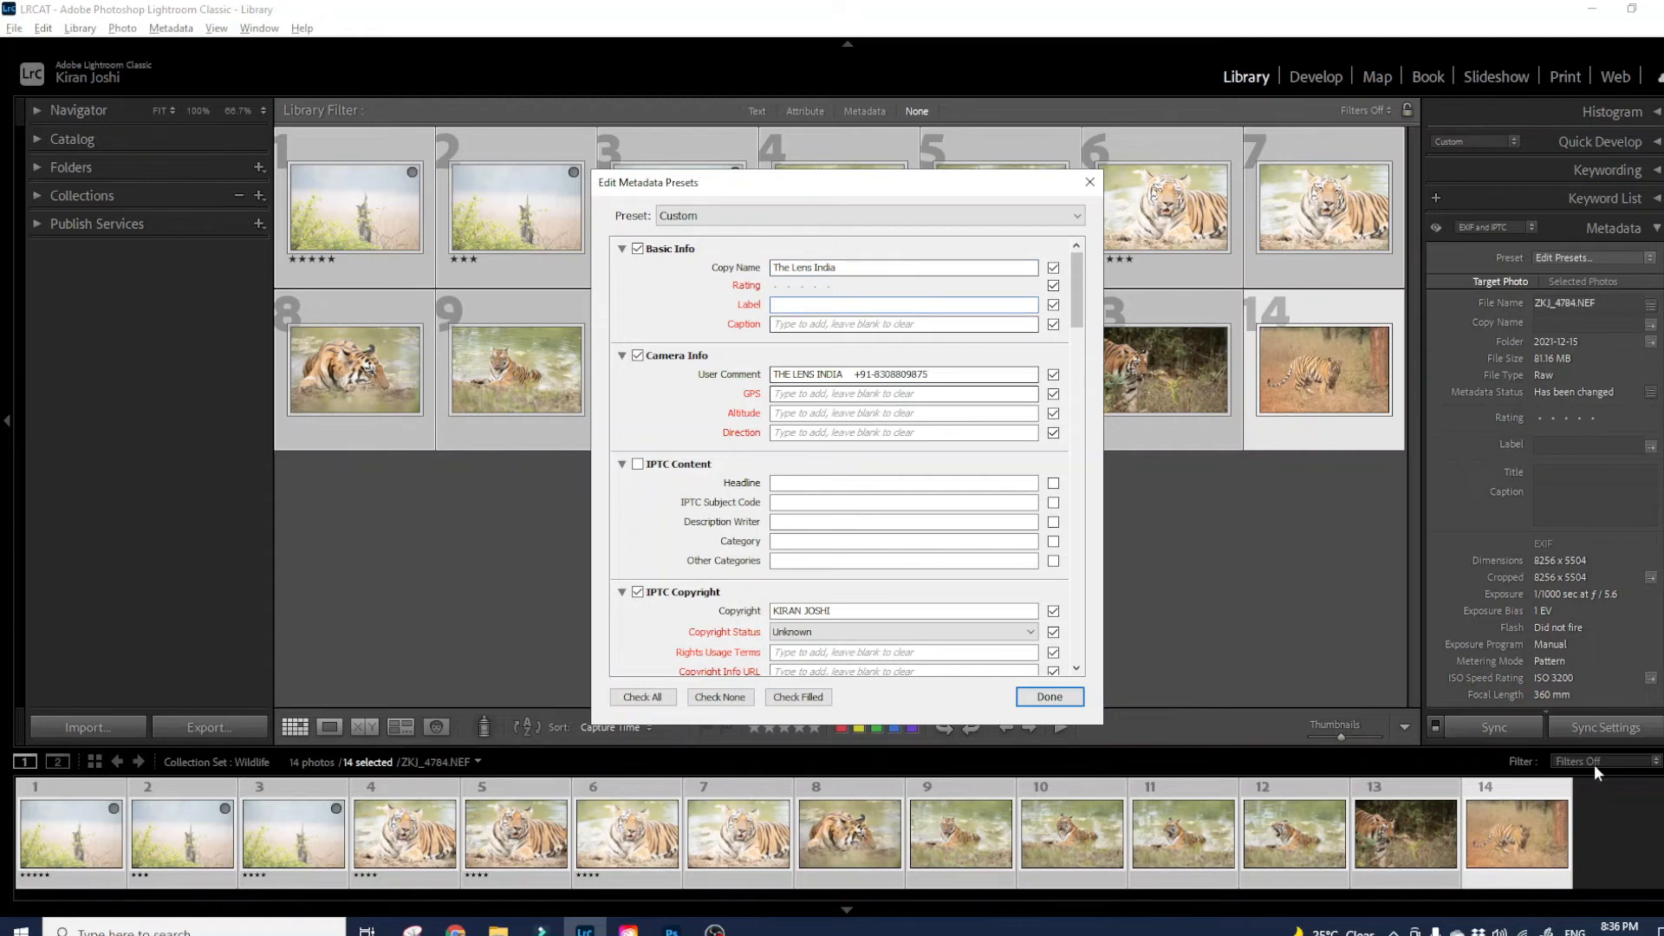
- Exclude Label, Caption, GPS, Altitude and Direction from the preset
left_click(1053, 305)
left_click(1054, 325)
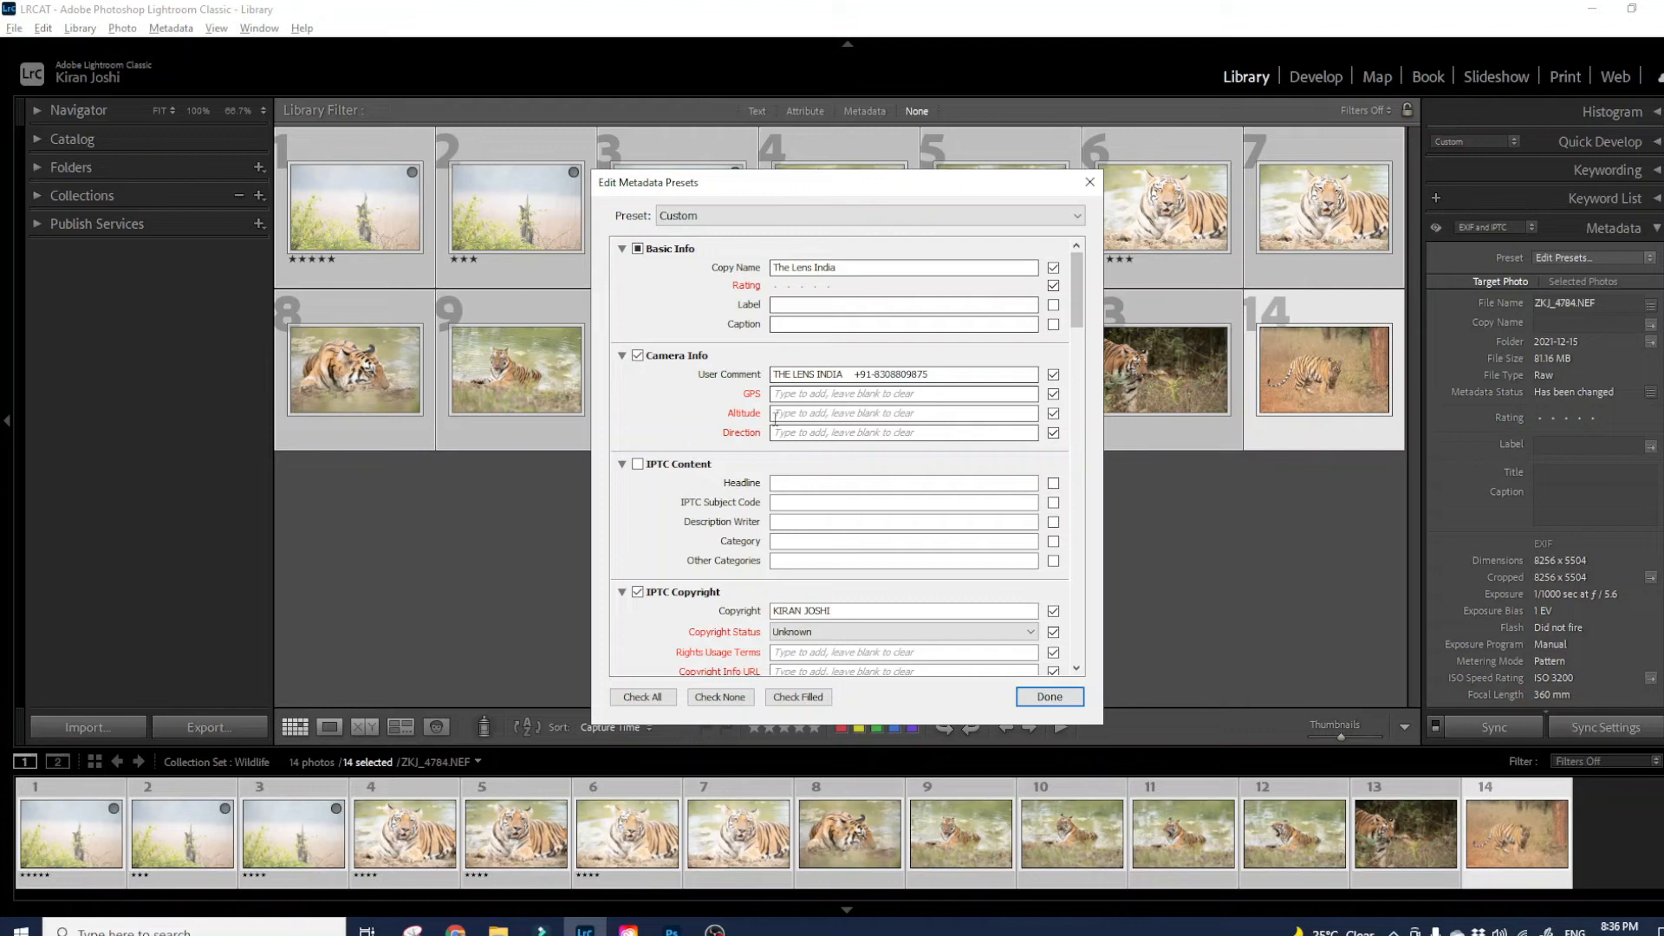
left_click(1053, 395)
left_click(1053, 414)
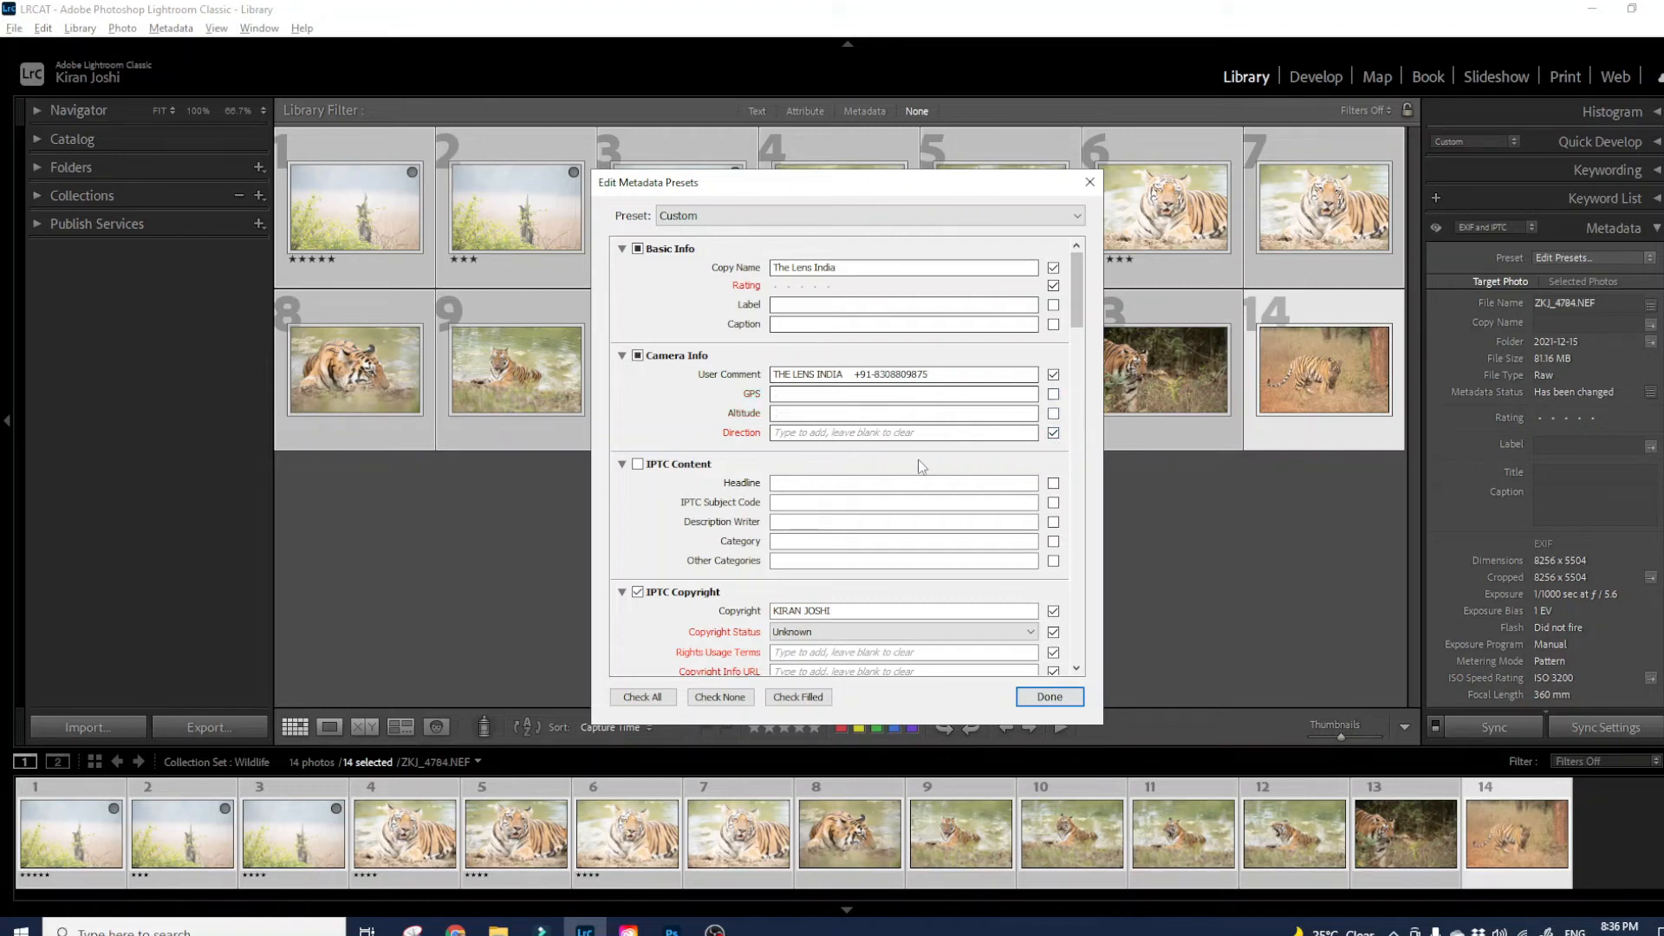
left_click(1053, 433)
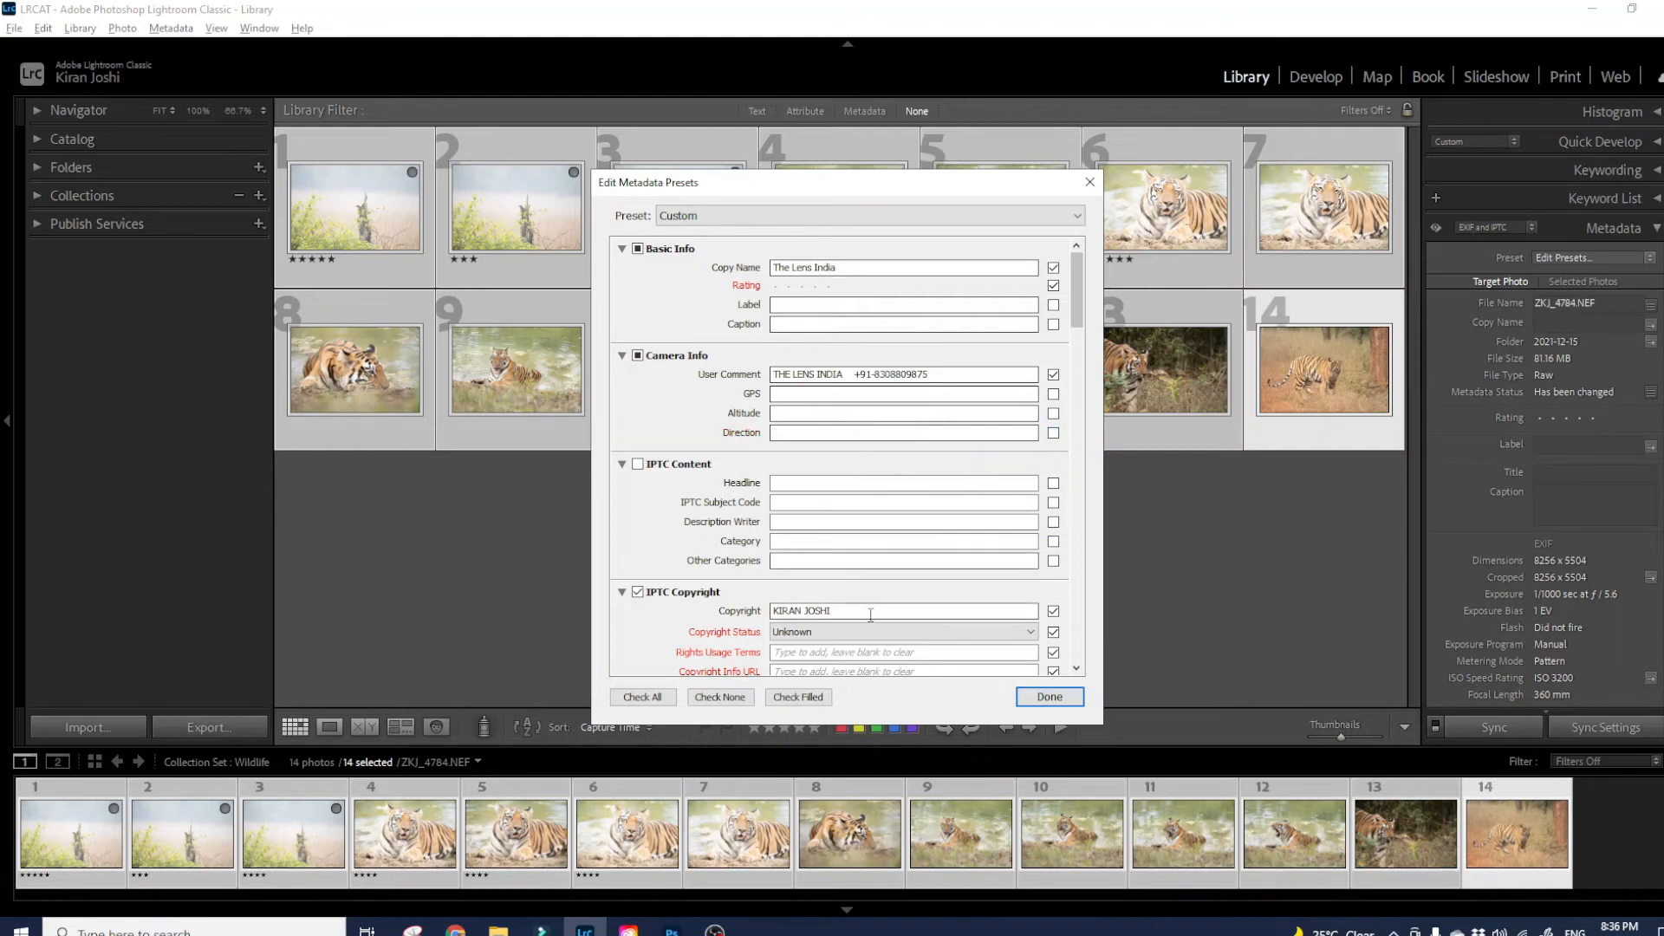
scroll(939, 627, "down", 1)
- Set Copyright Status to Copyrighted with 'All Right Reserved' as the rights usage terms
left_click(935, 635)
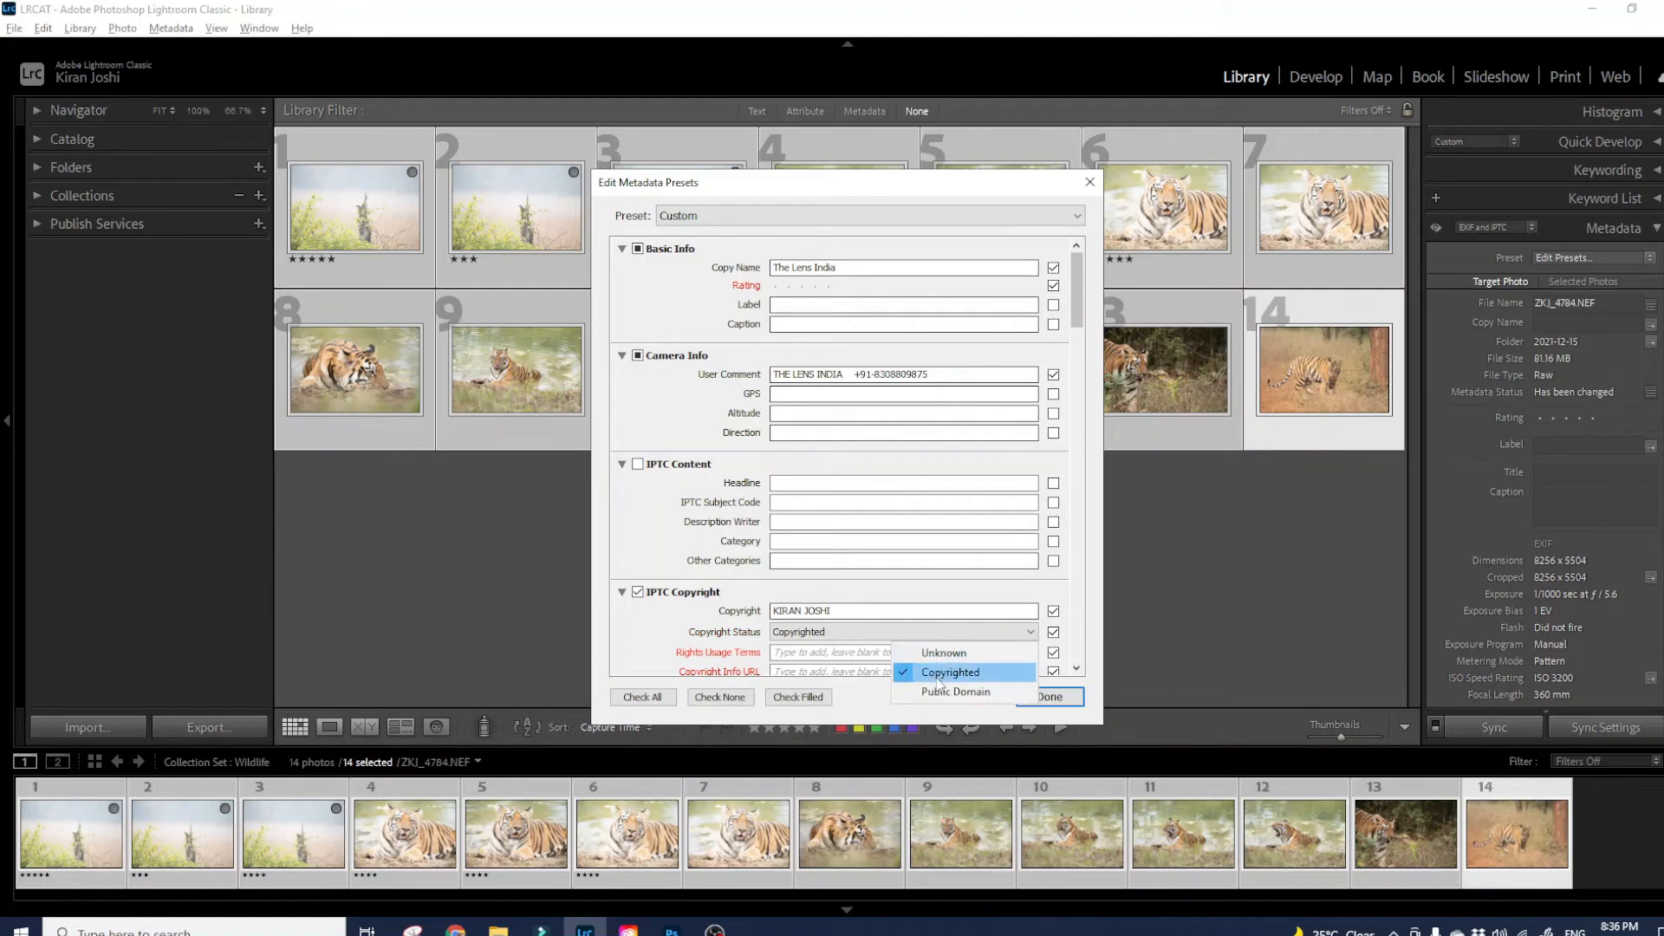
left_click(937, 678)
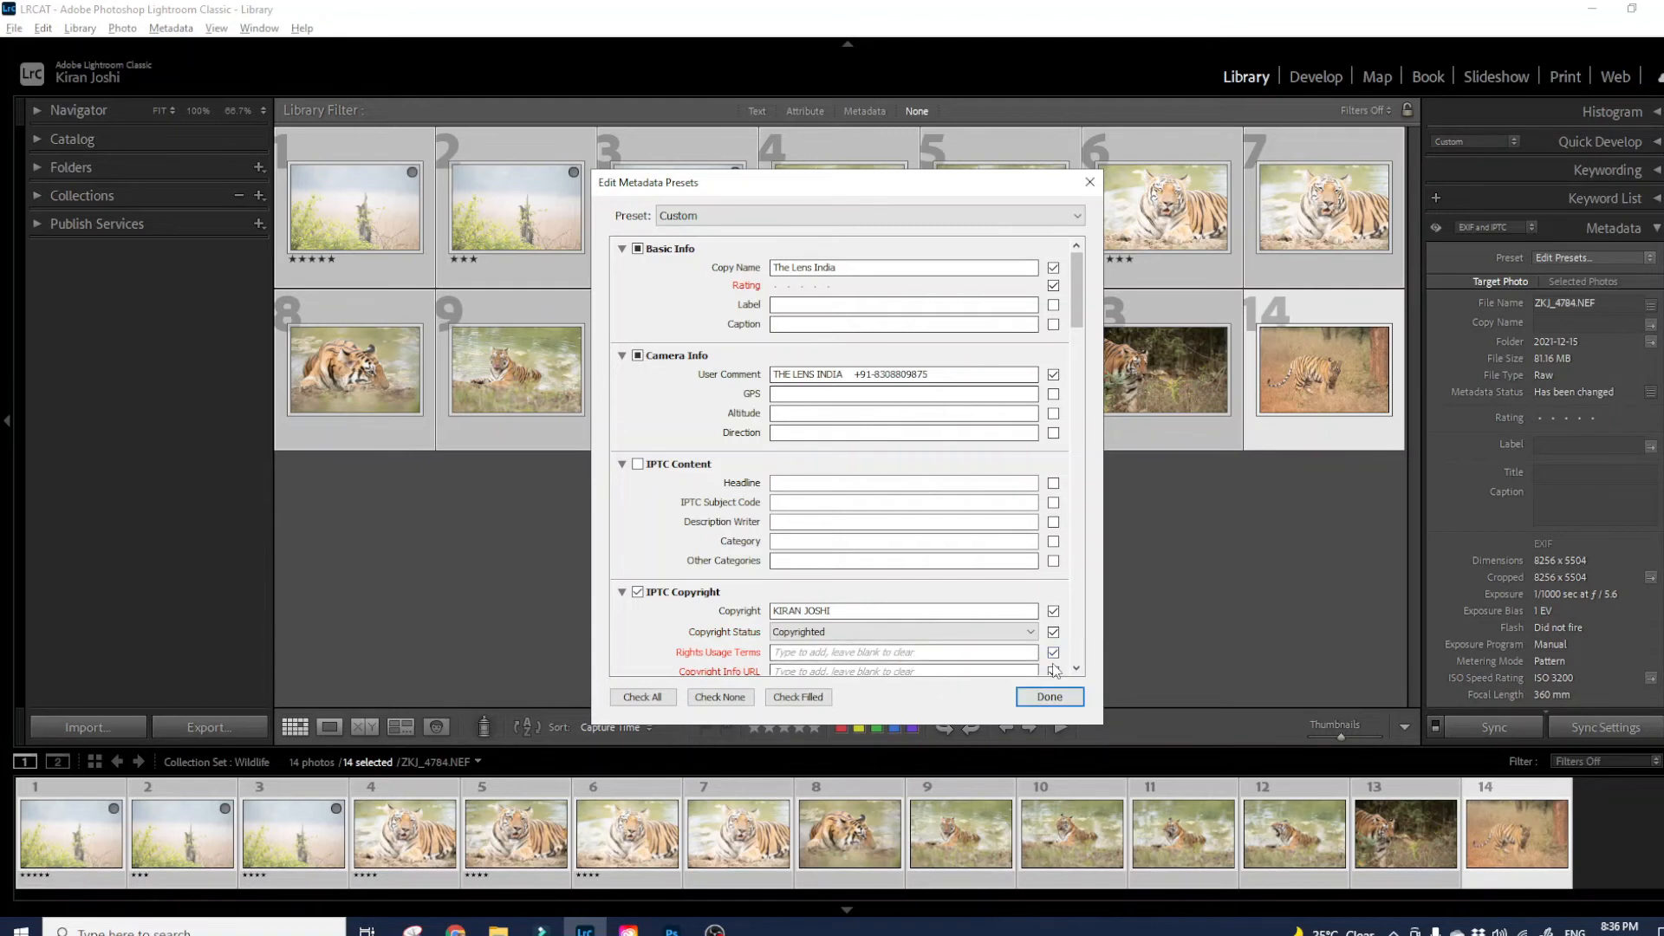
left_click(902, 655)
type("All Right")
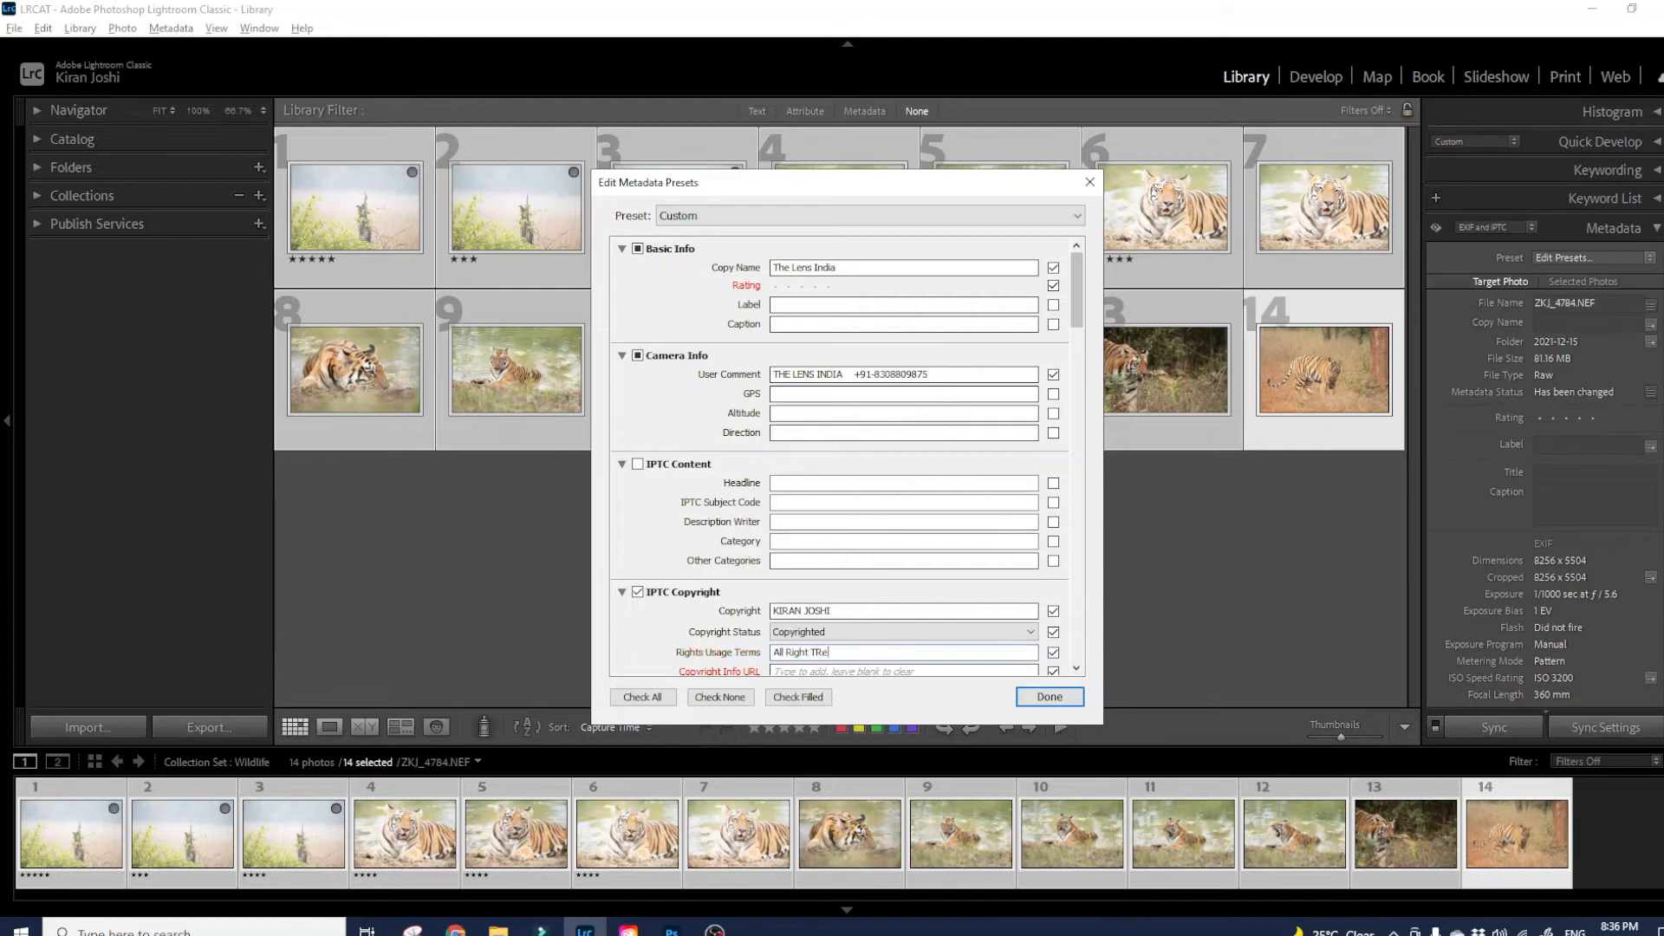
type(" Reserved")
left_click_drag(1082, 302, 1084, 364)
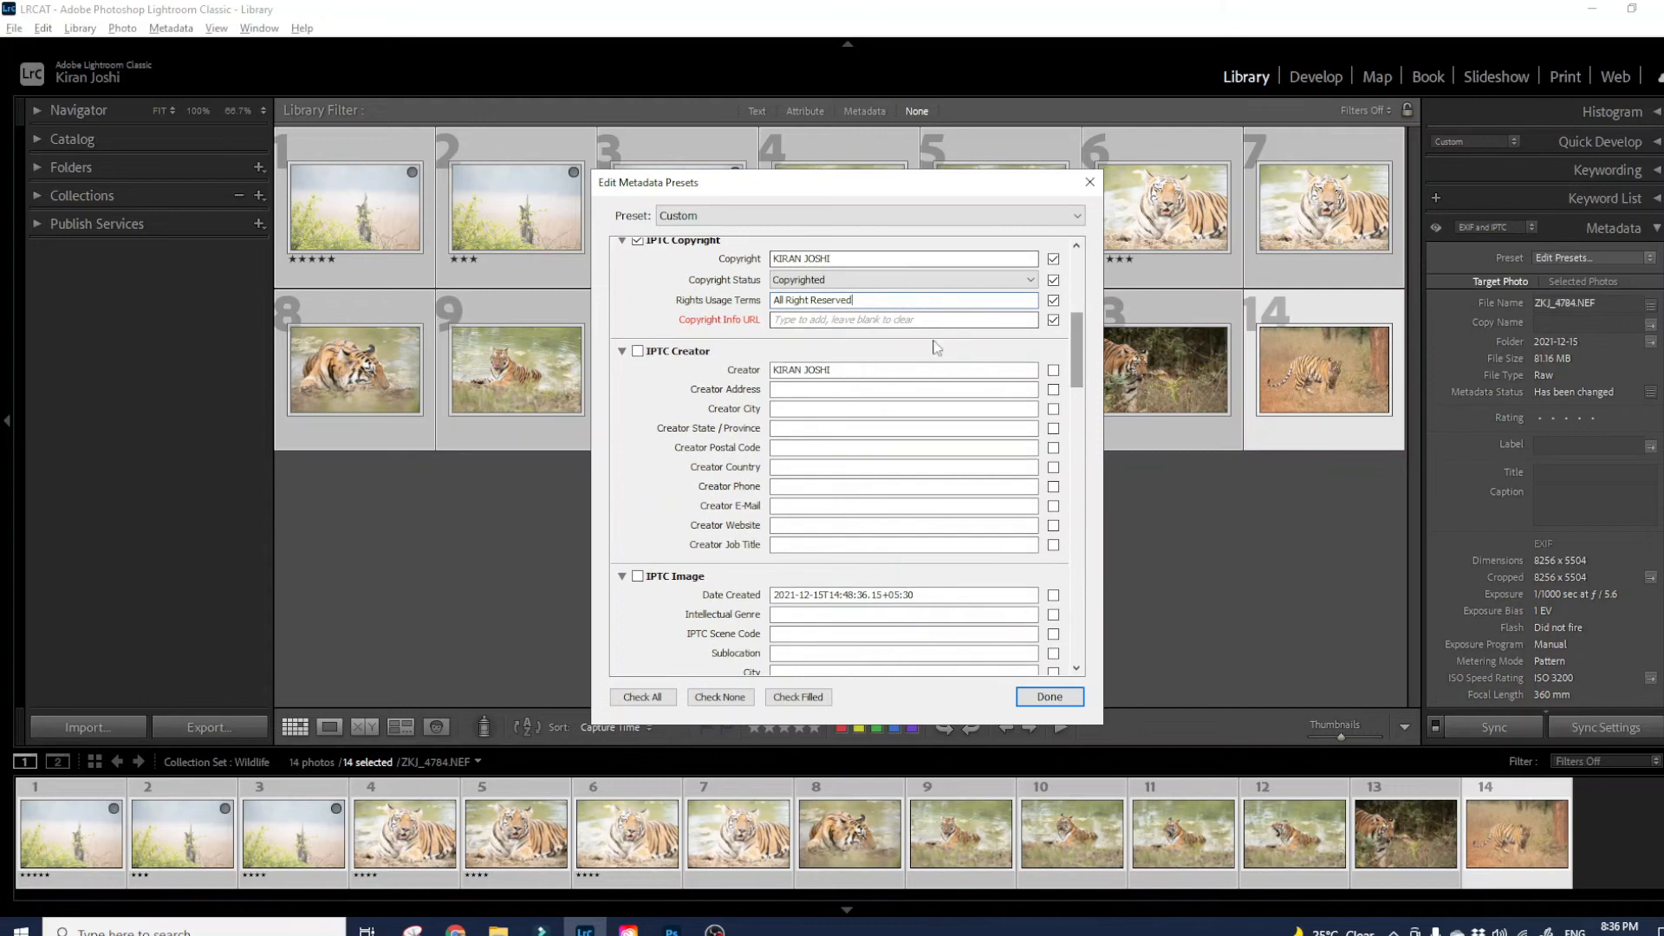
left_click(852, 321)
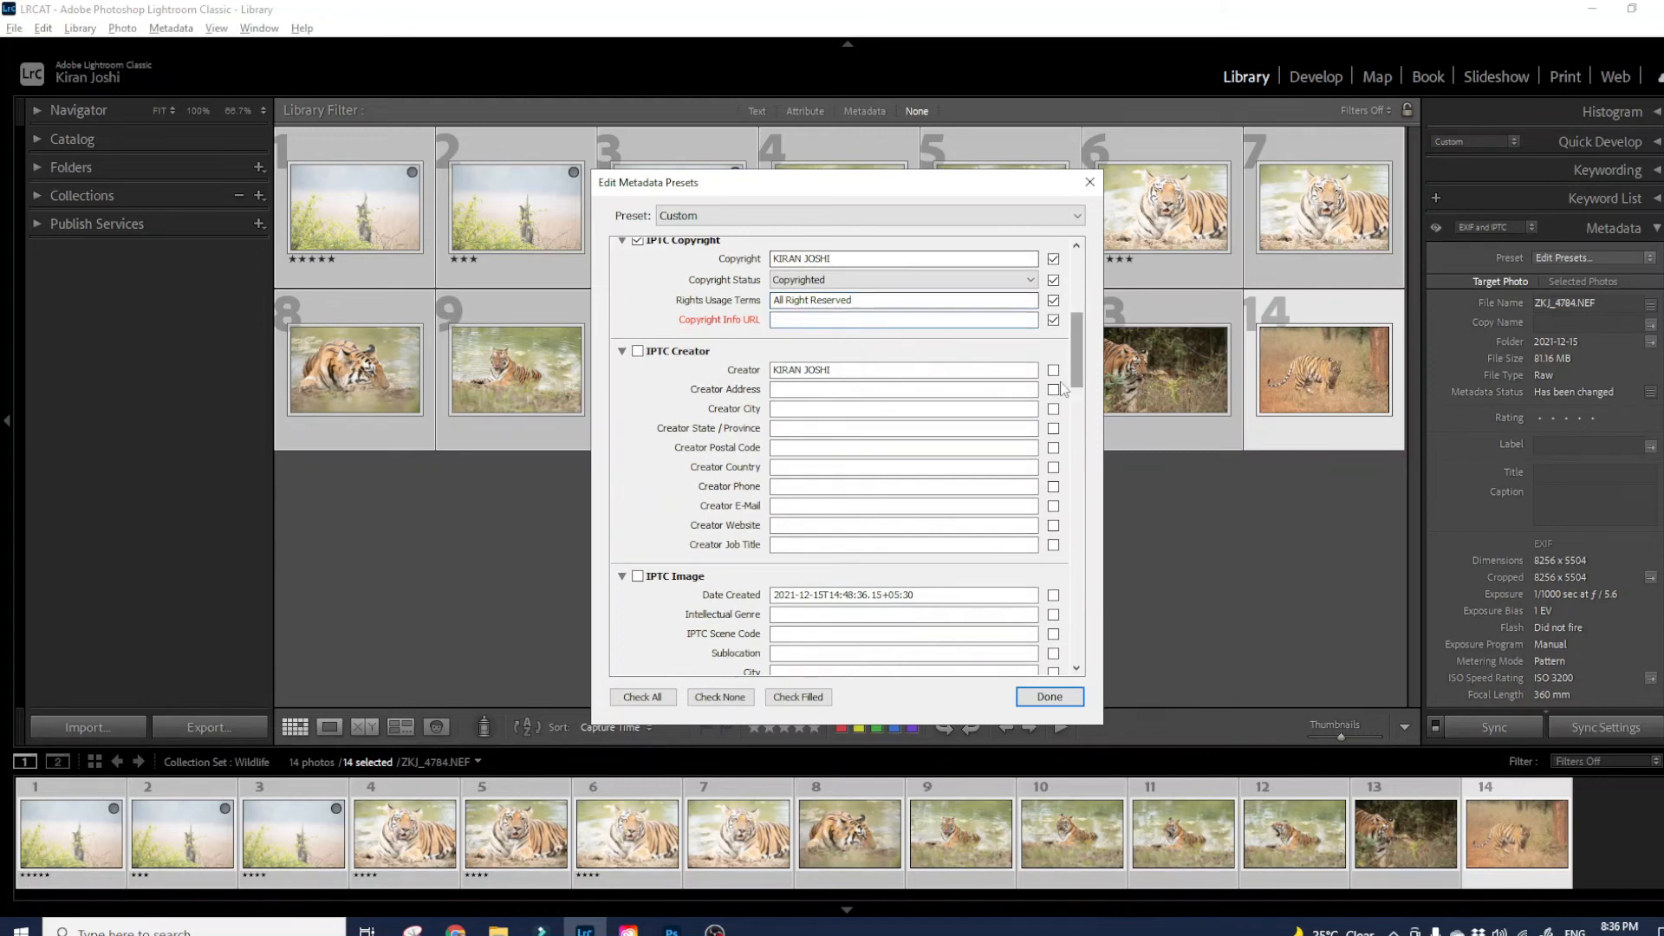
type("ww.thelensindia.com")
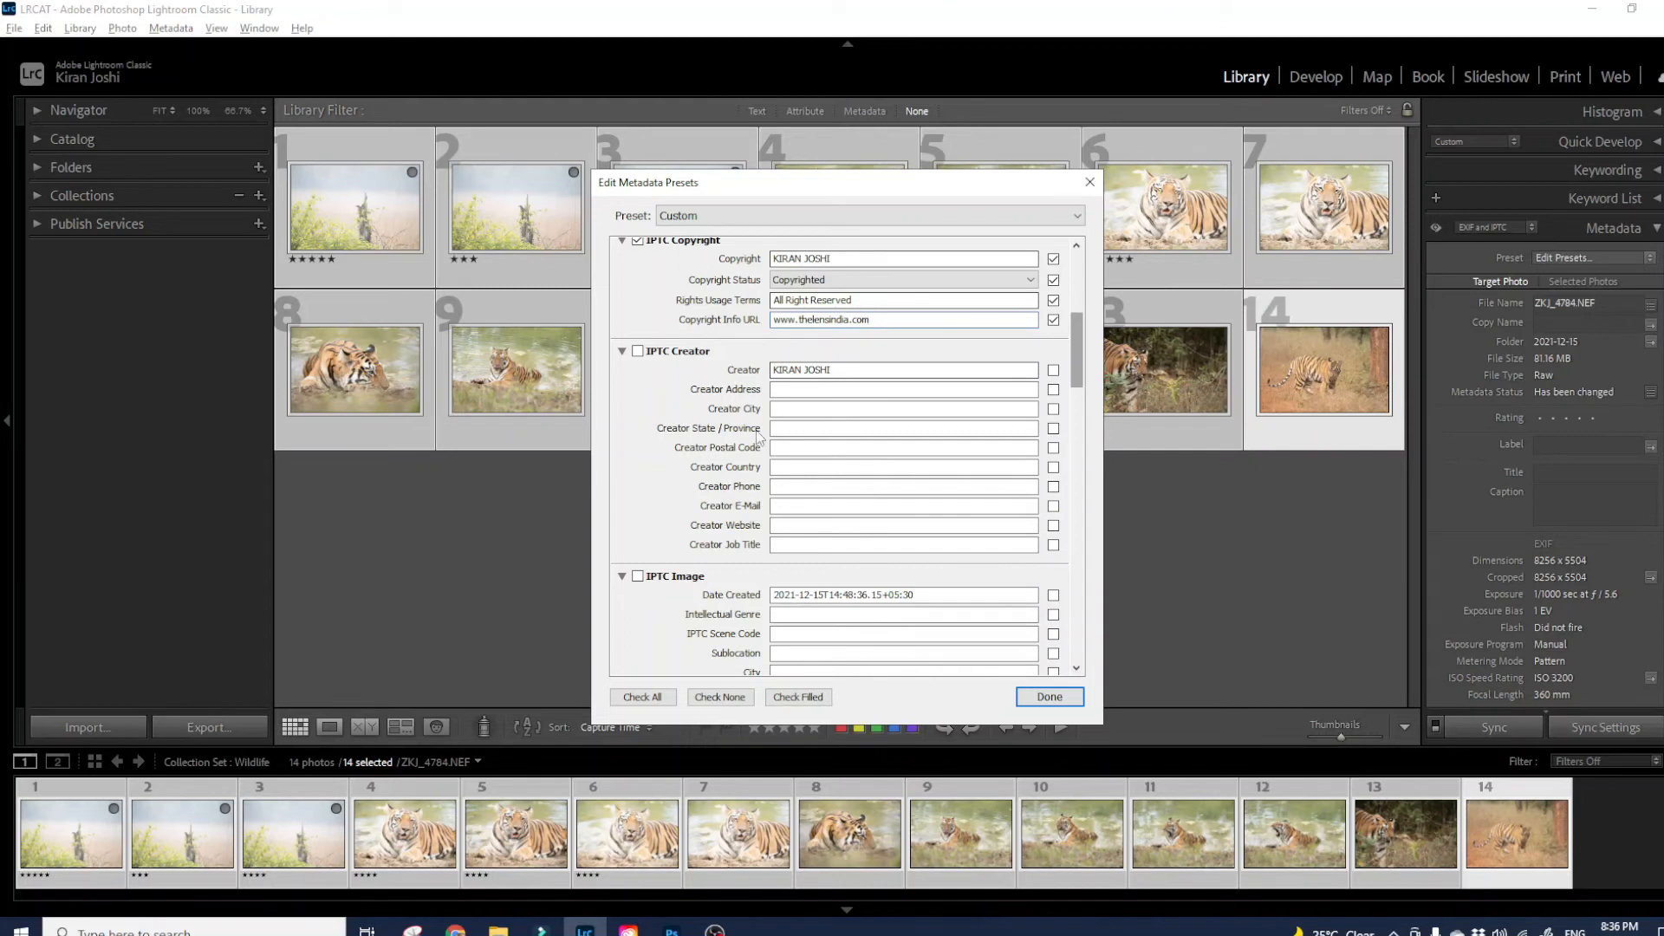
left_click(1053, 371)
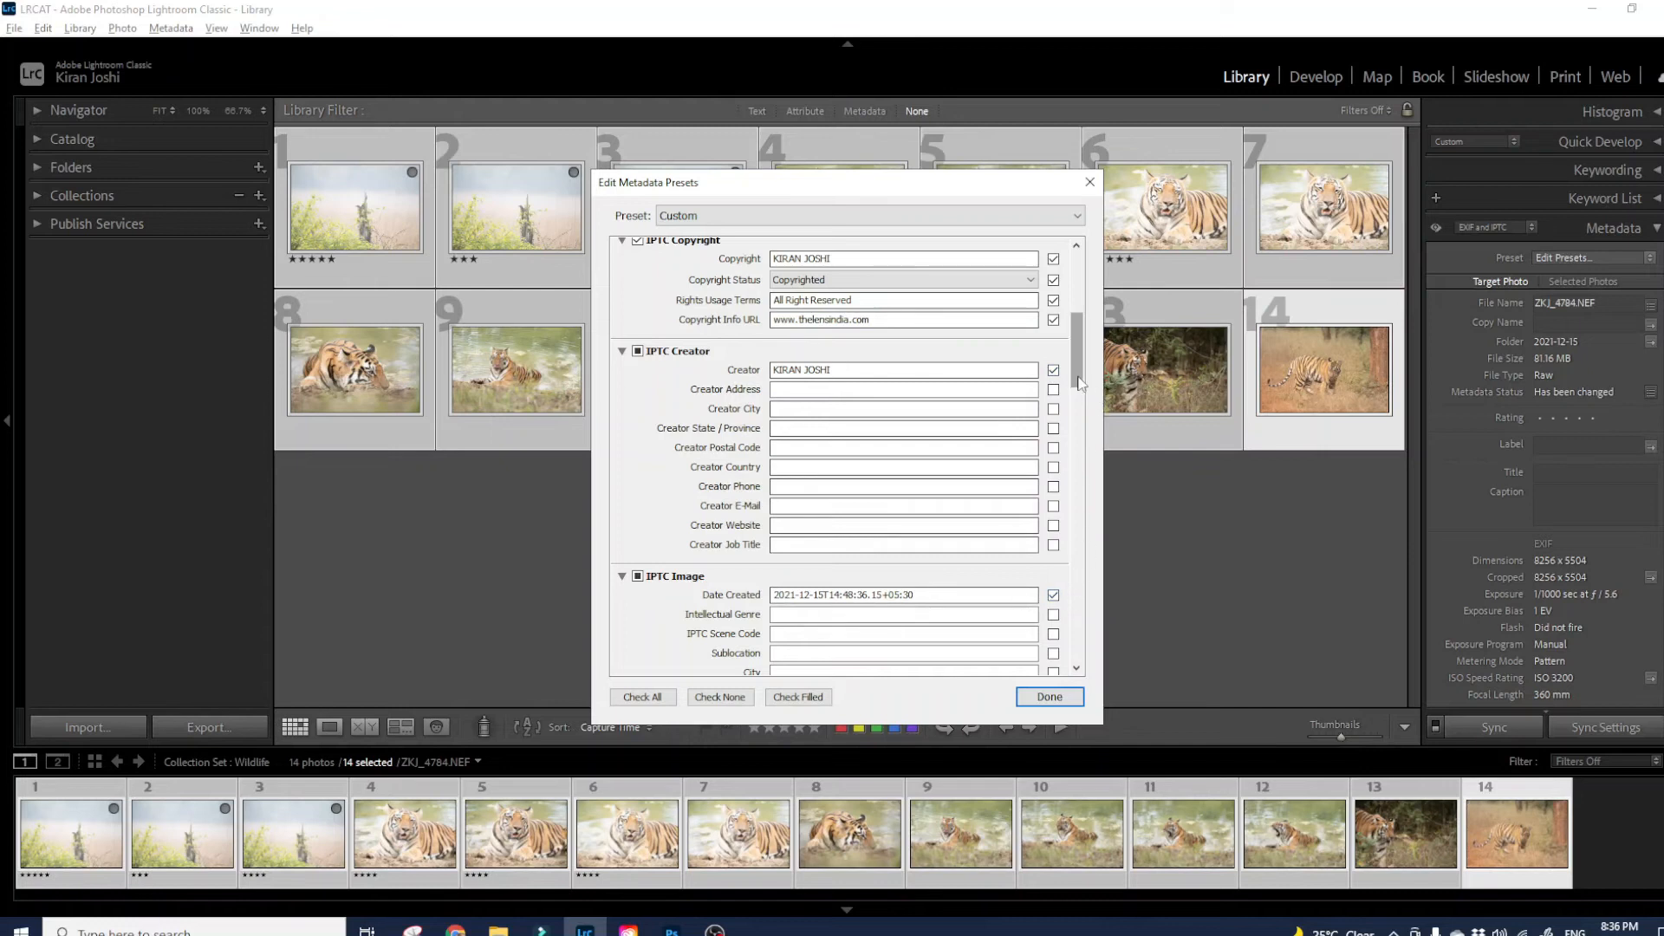
left_click_drag(1079, 381, 1079, 268)
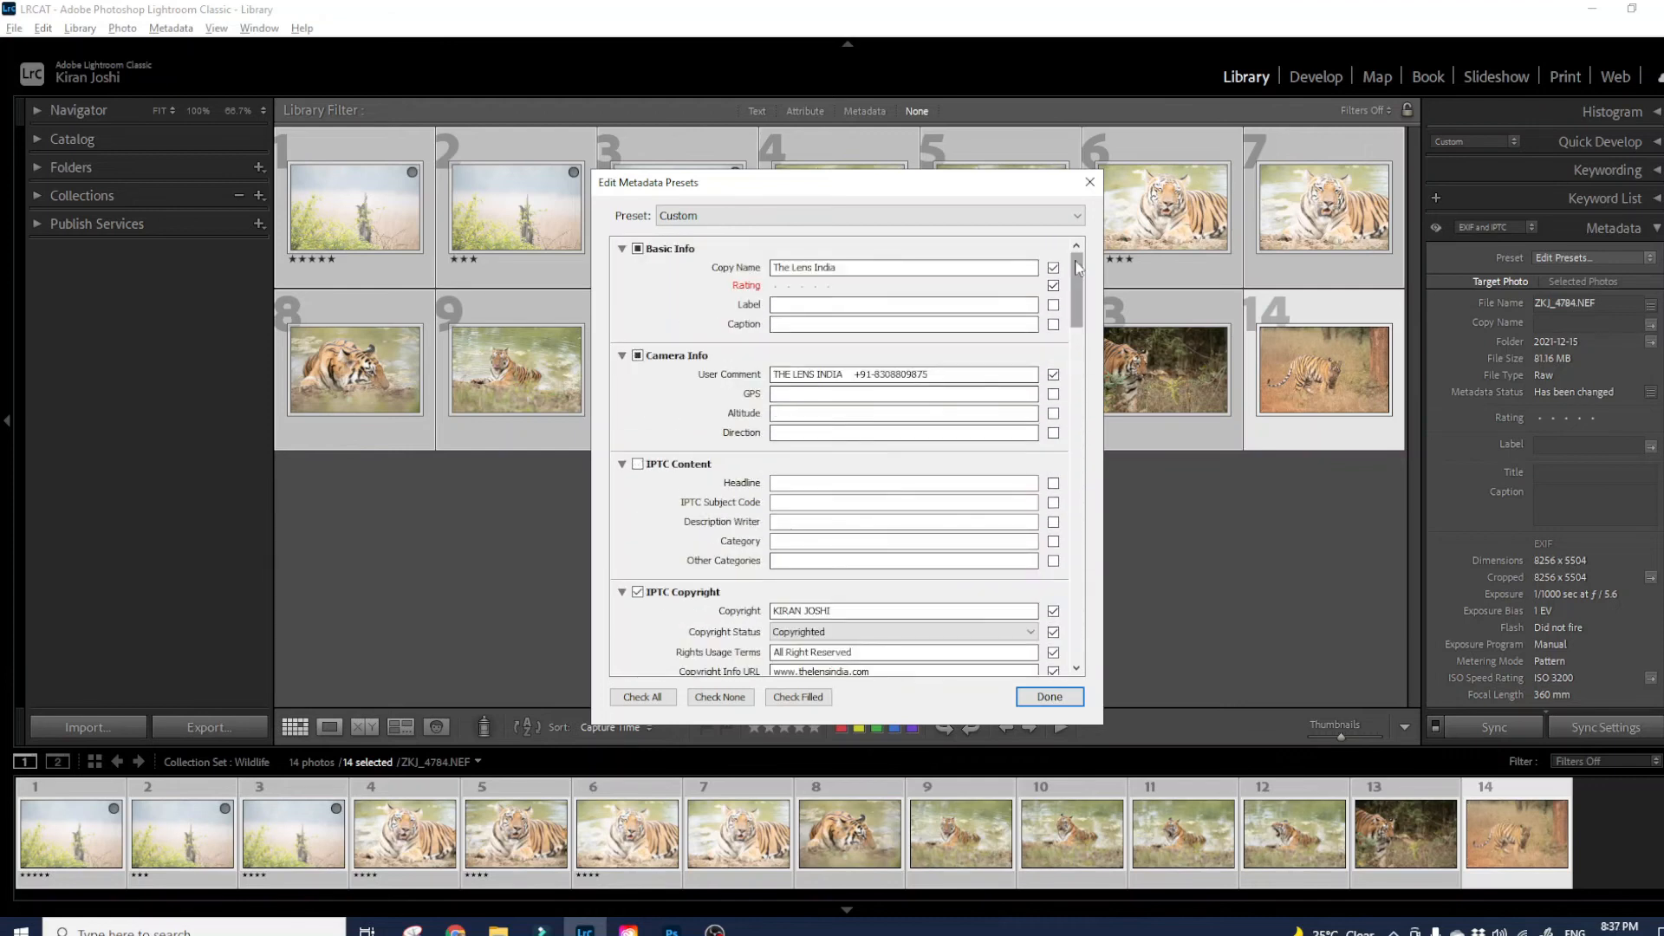
left_click(1054, 286)
left_click(1049, 699)
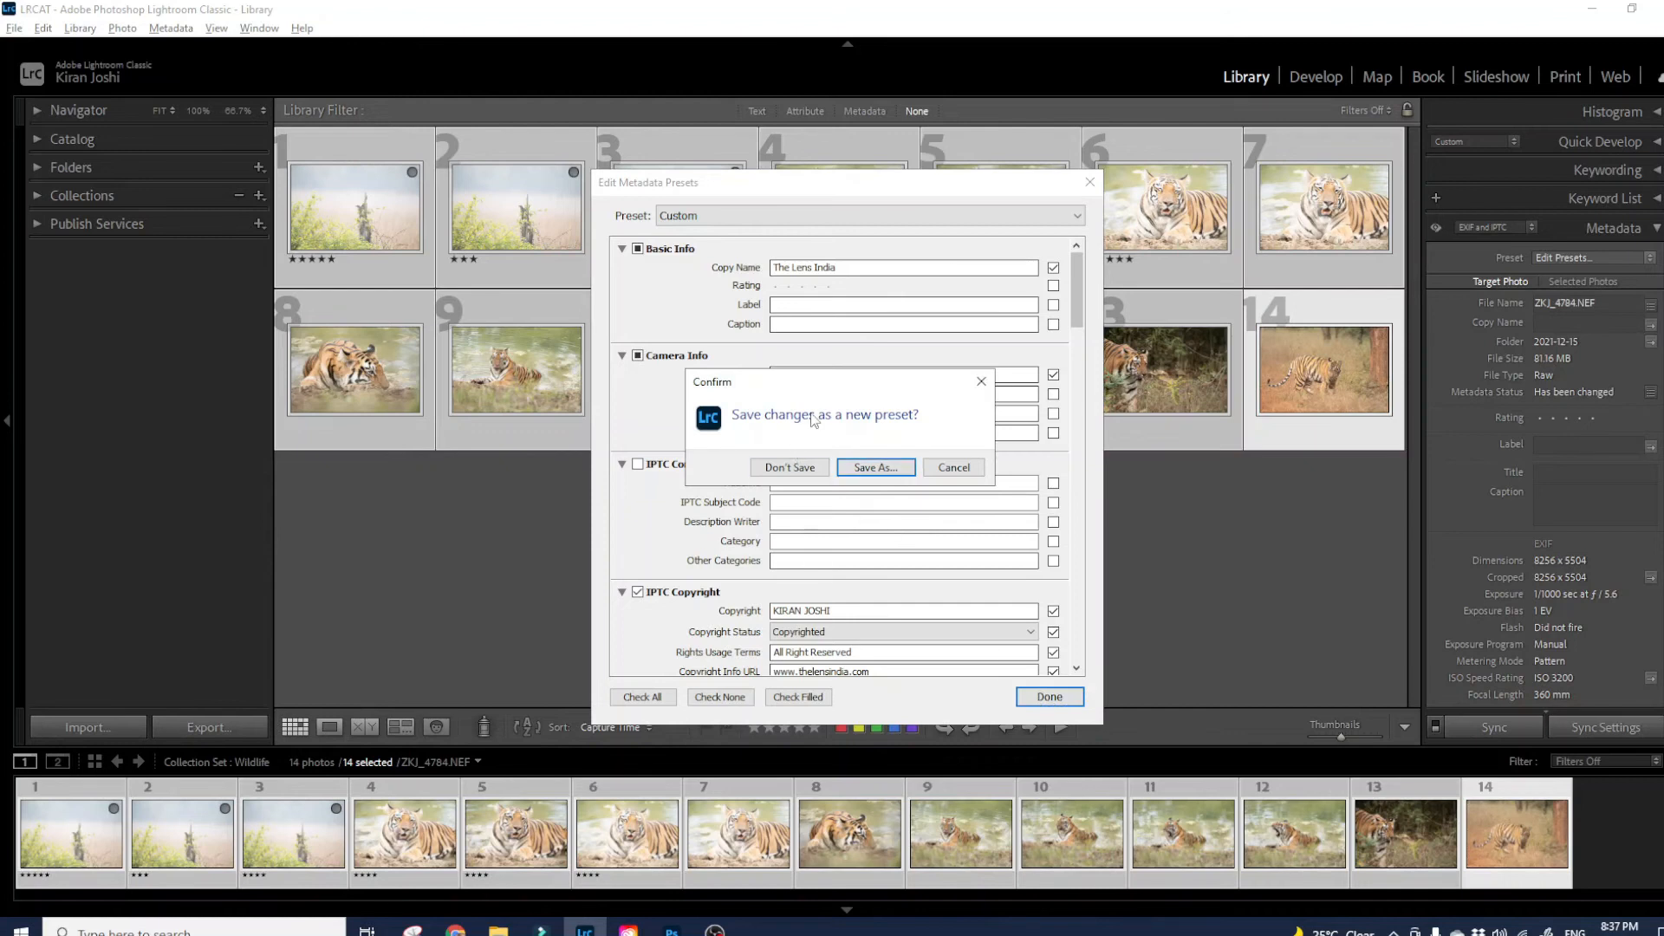
- Save the edited settings as a new metadata preset named 'TLI Import Preset'
left_click(865, 468)
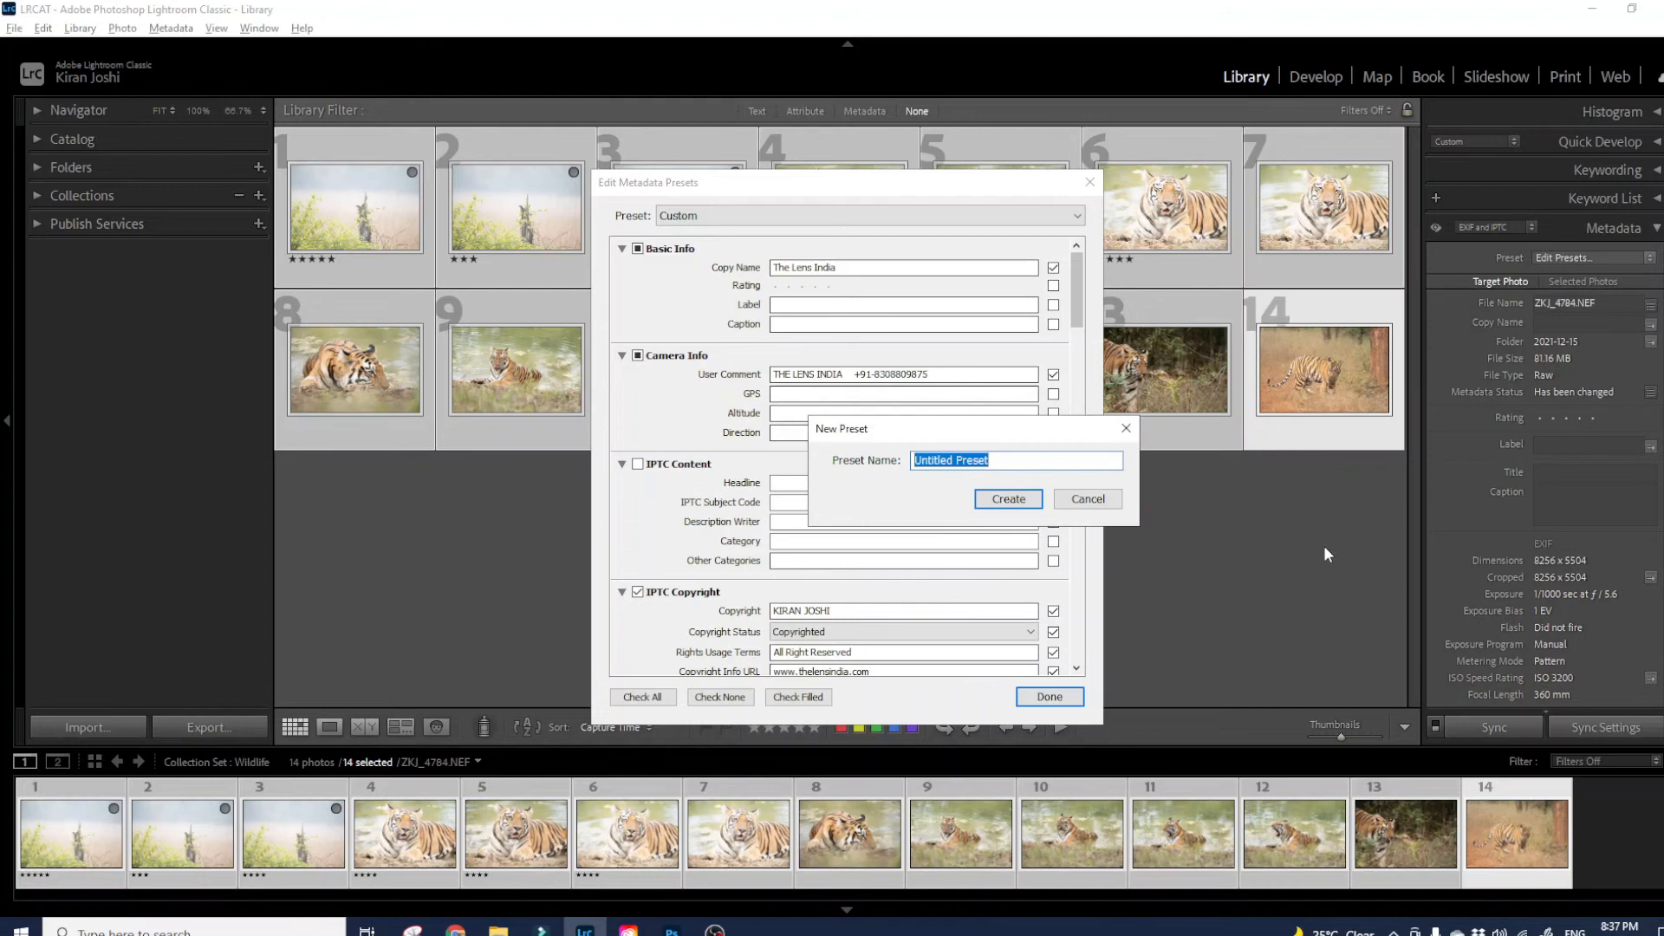
type("T")
type("LI Im")
type("port Prre")
type("ese")
left_click(1006, 501)
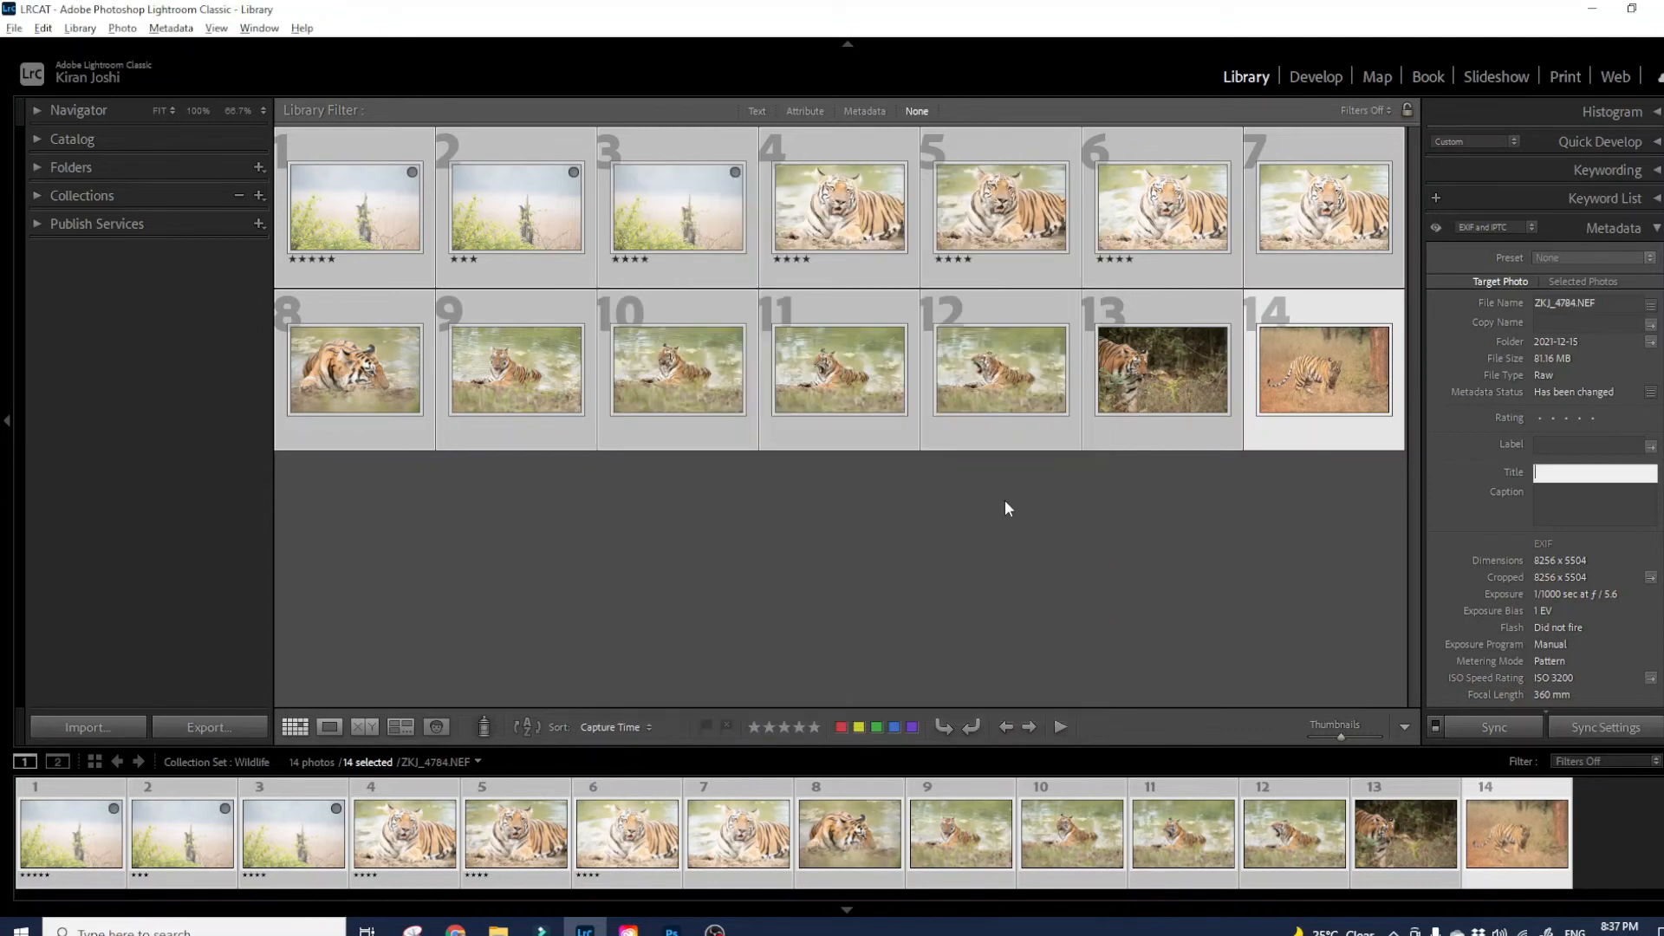
- Start applying TLI Import Preset to the selection, cancel it, and open the Import window
left_click(1595, 257)
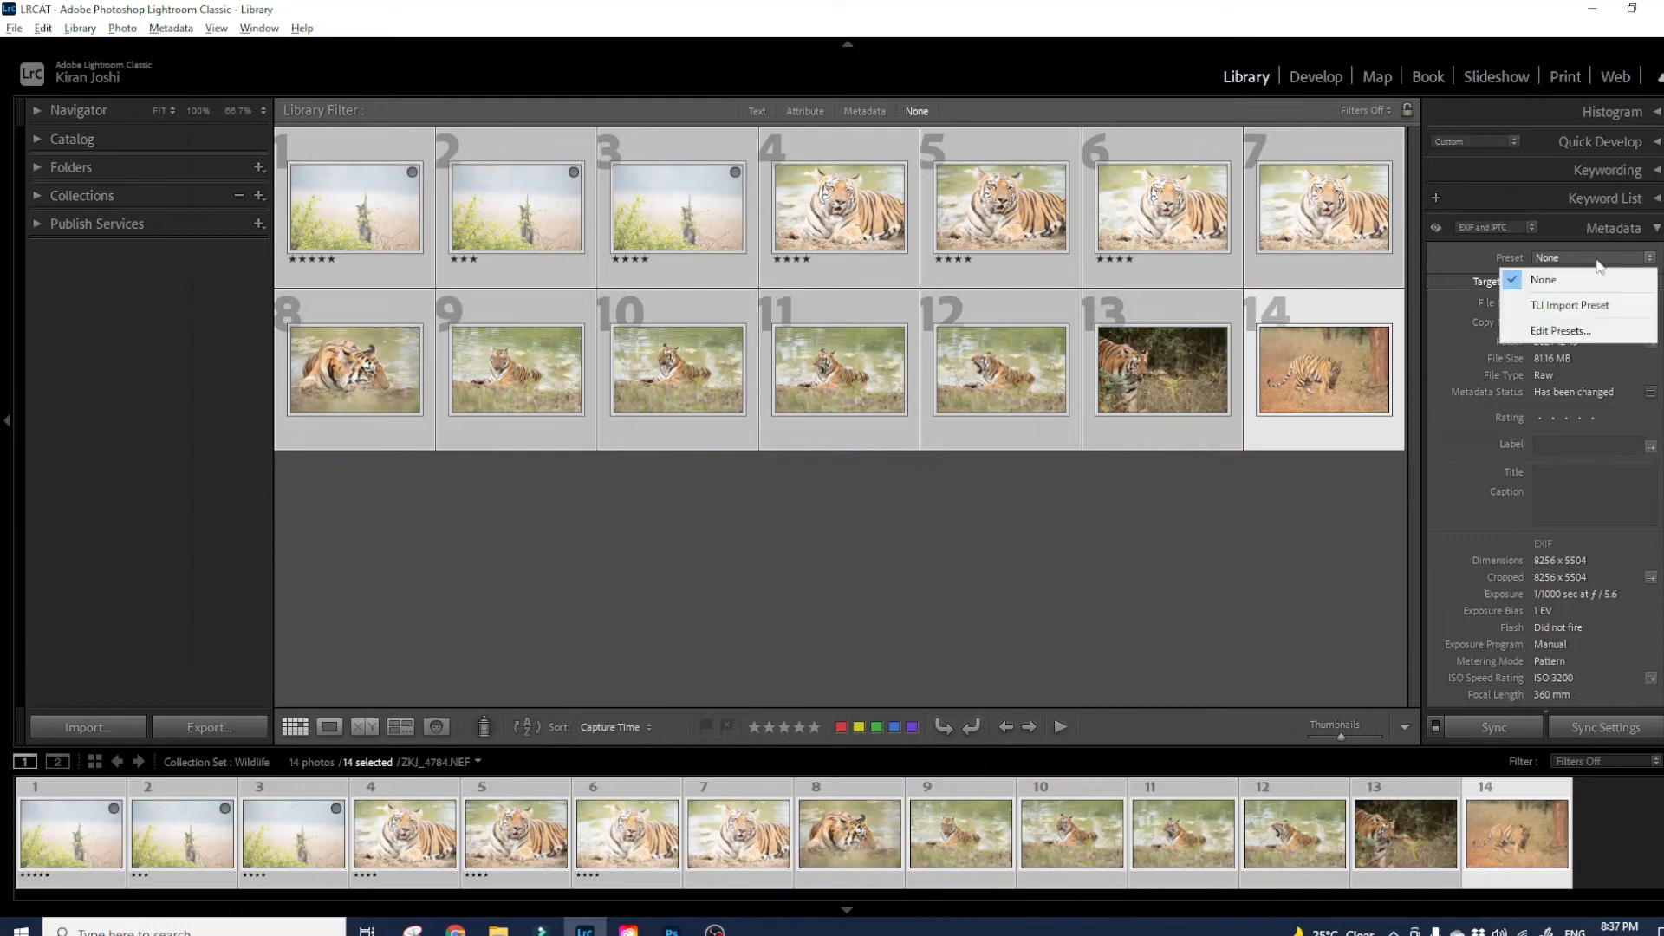
left_click(1565, 308)
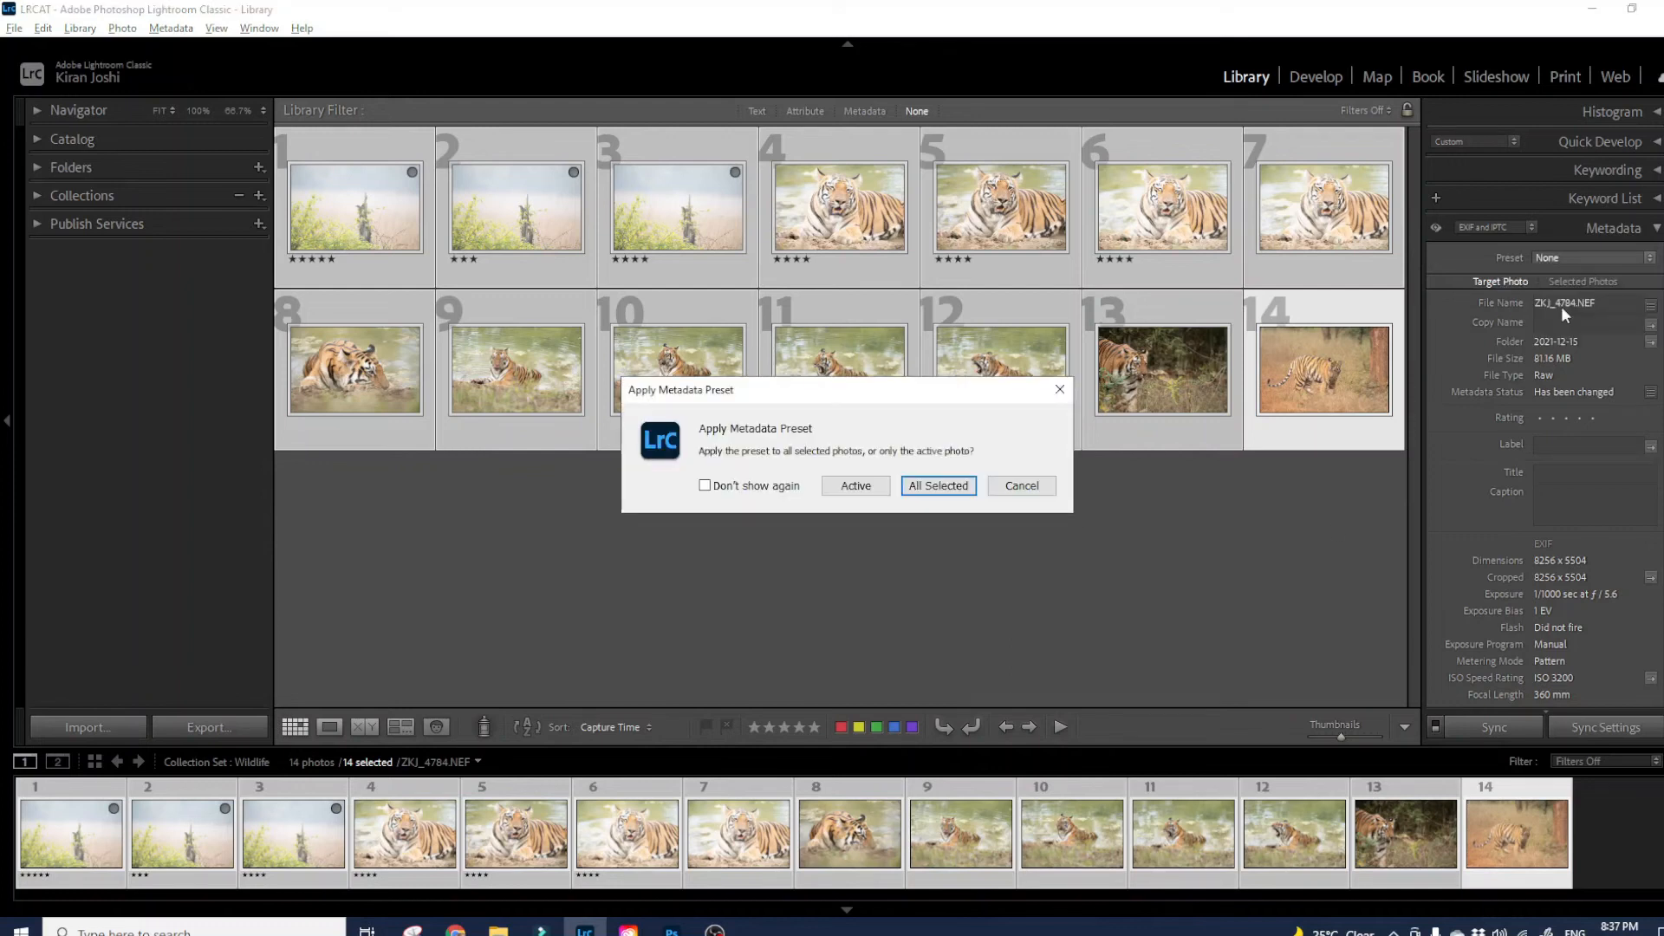
left_click(1018, 487)
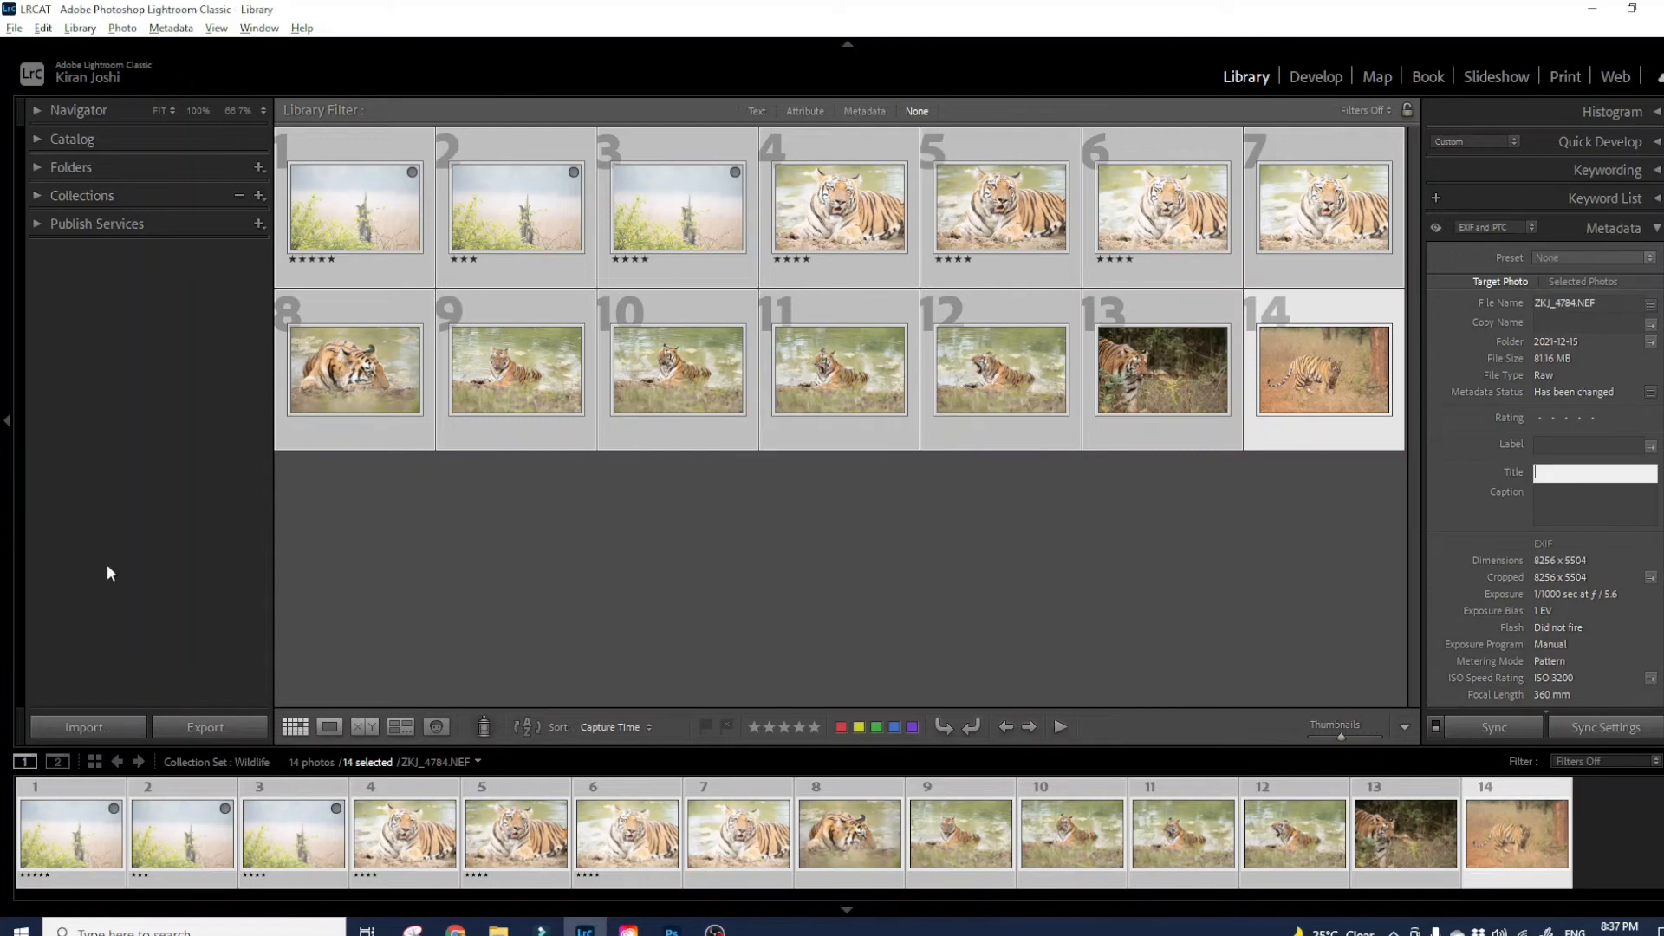
left_click(123, 731)
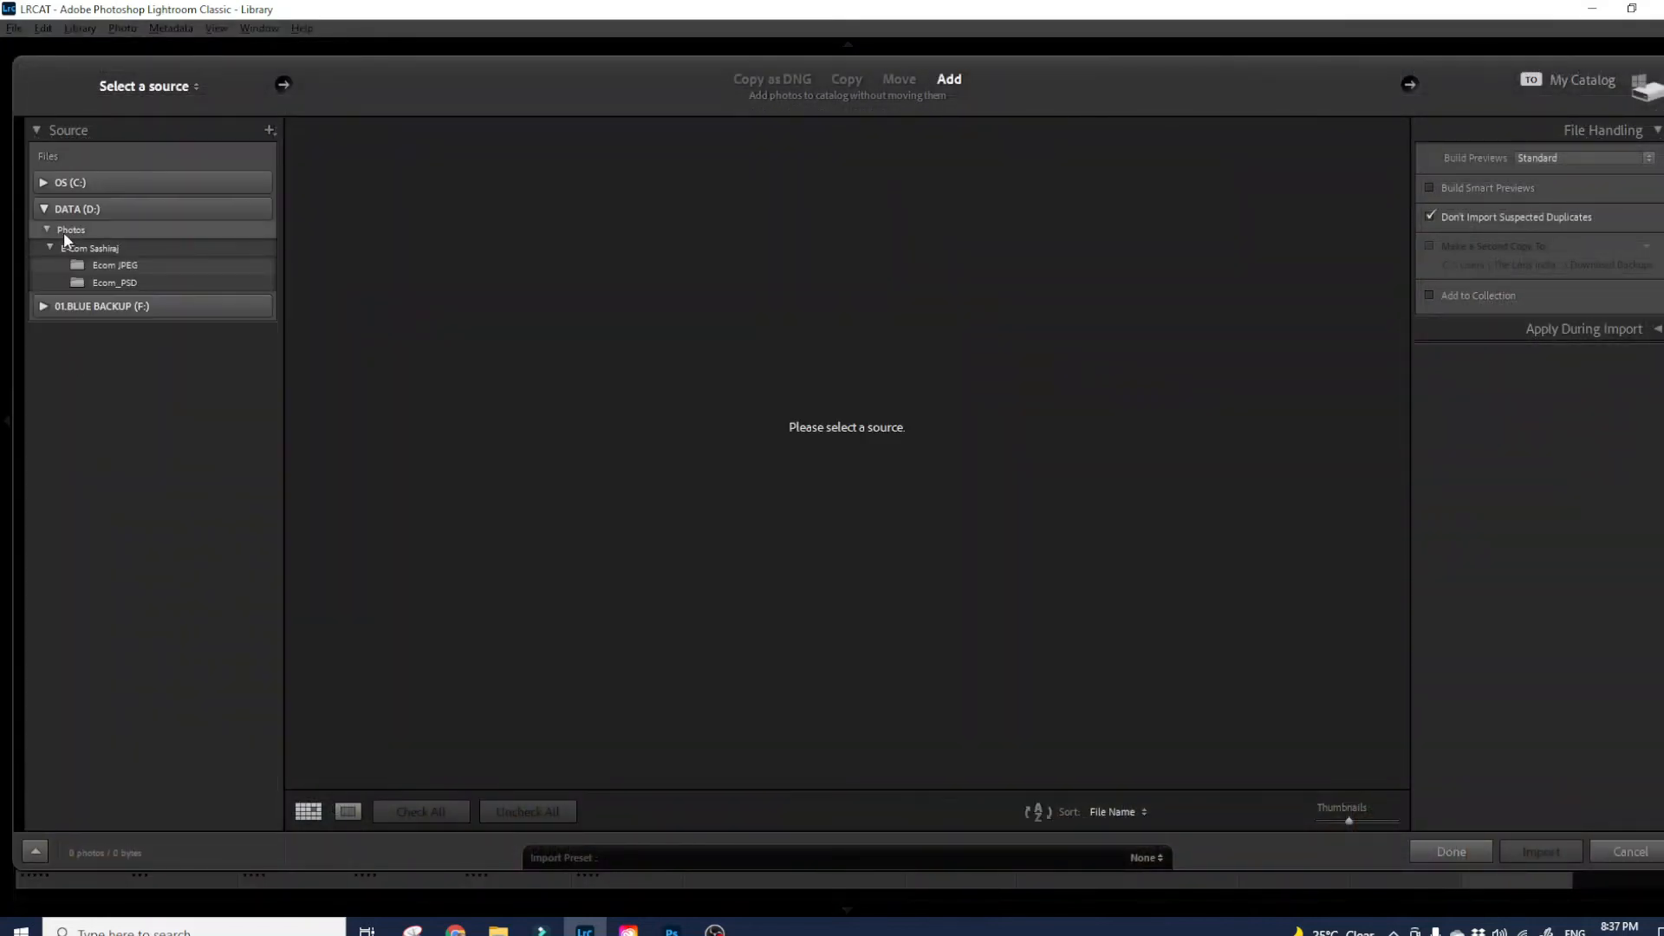
- Select the Ecom JPEG folder under DATA (D:) > Photos > E-Com Sashiraj as the import source
left_click(57, 206)
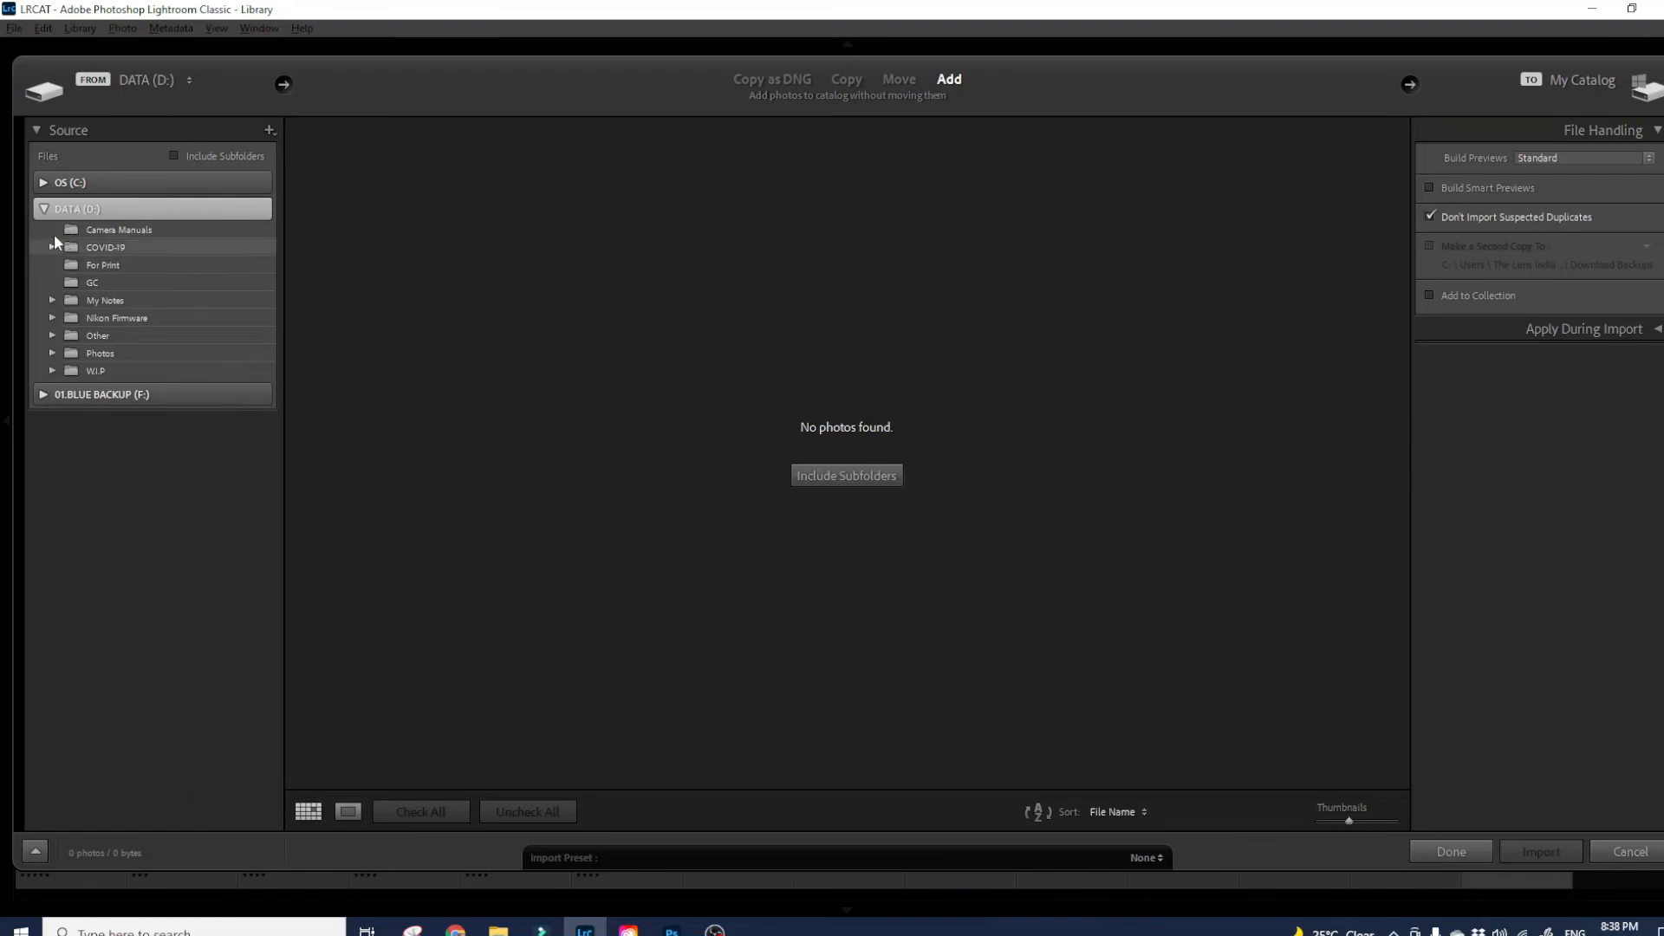
left_click(53, 355)
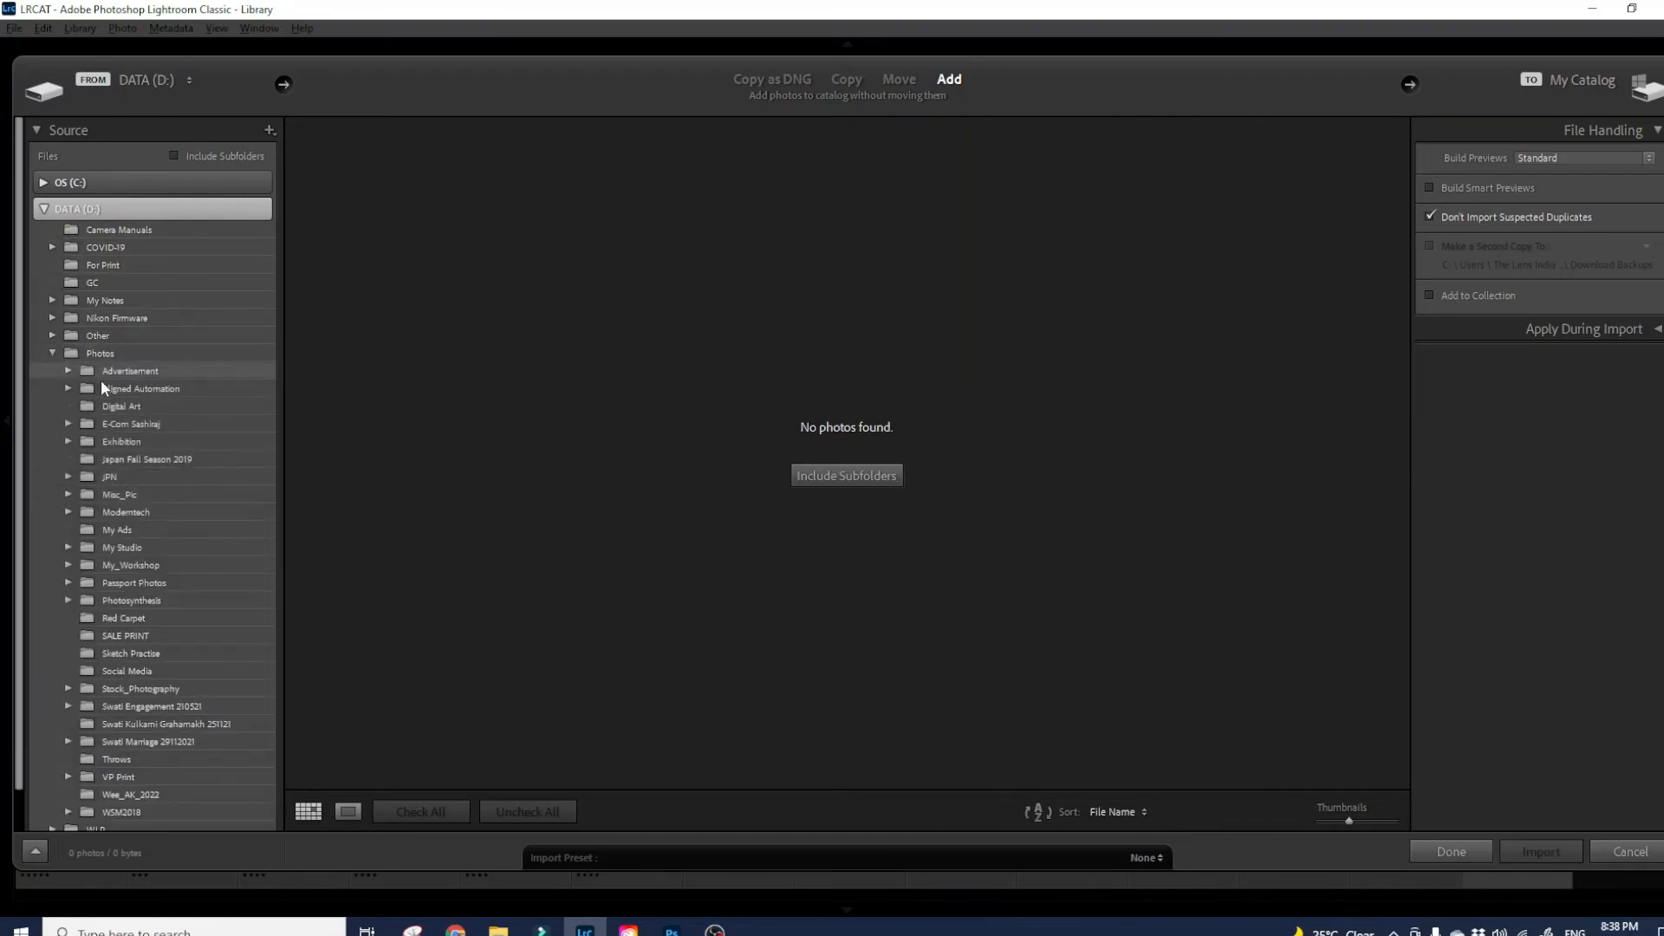
left_click(121, 426)
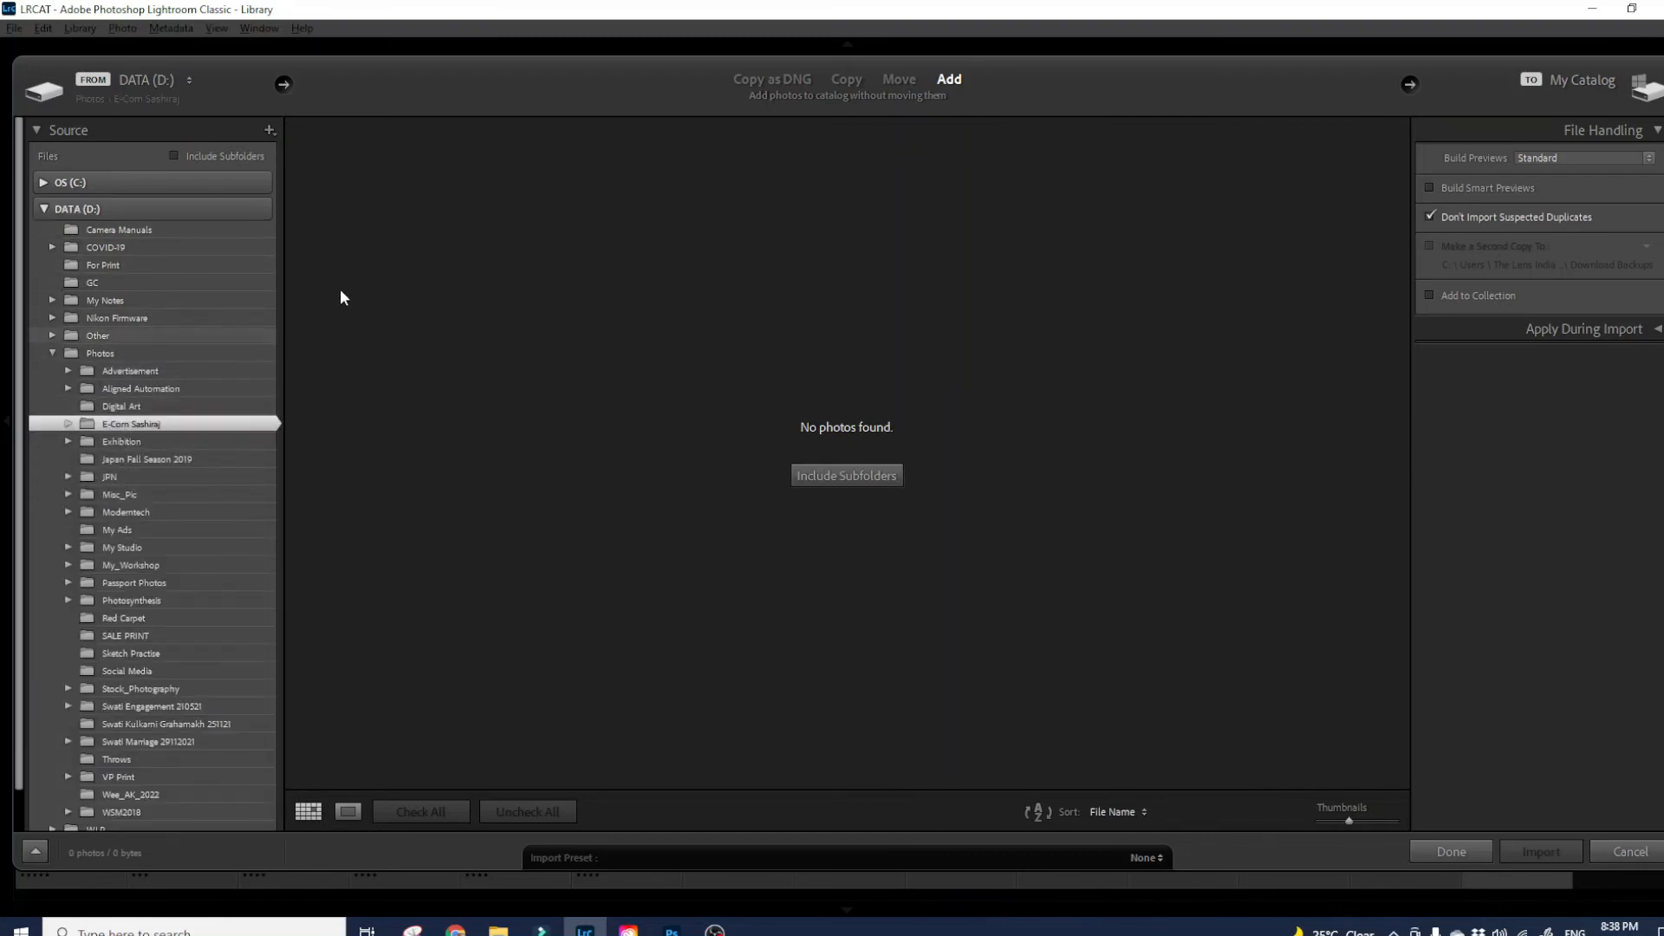
left_click(67, 425)
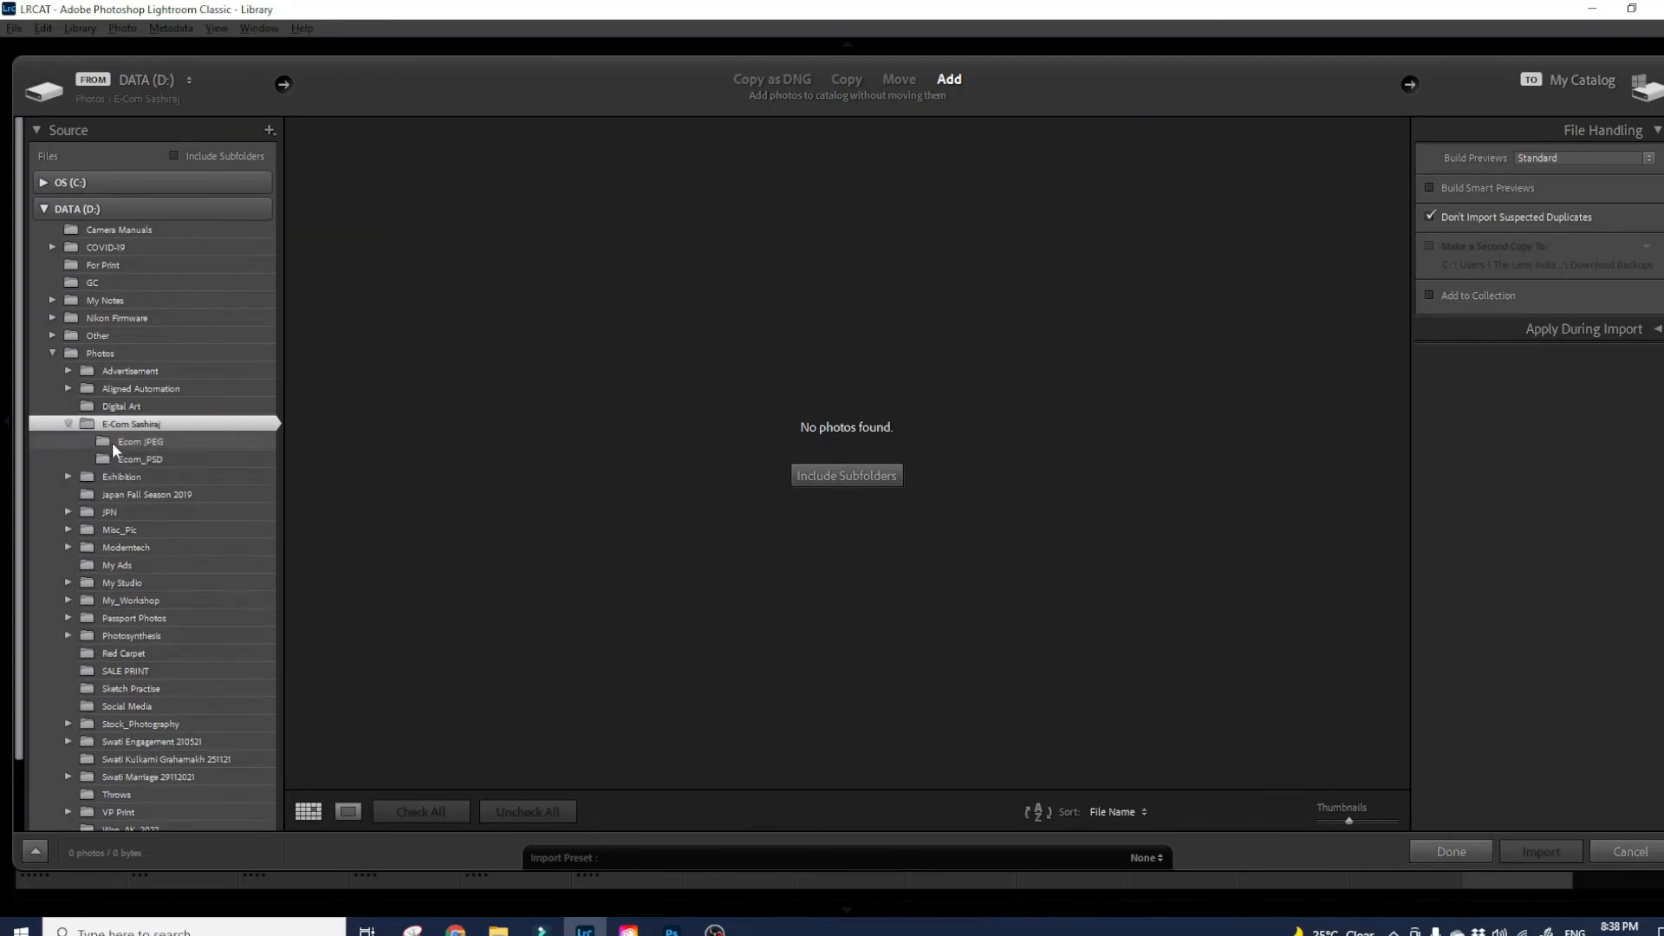
left_click(130, 442)
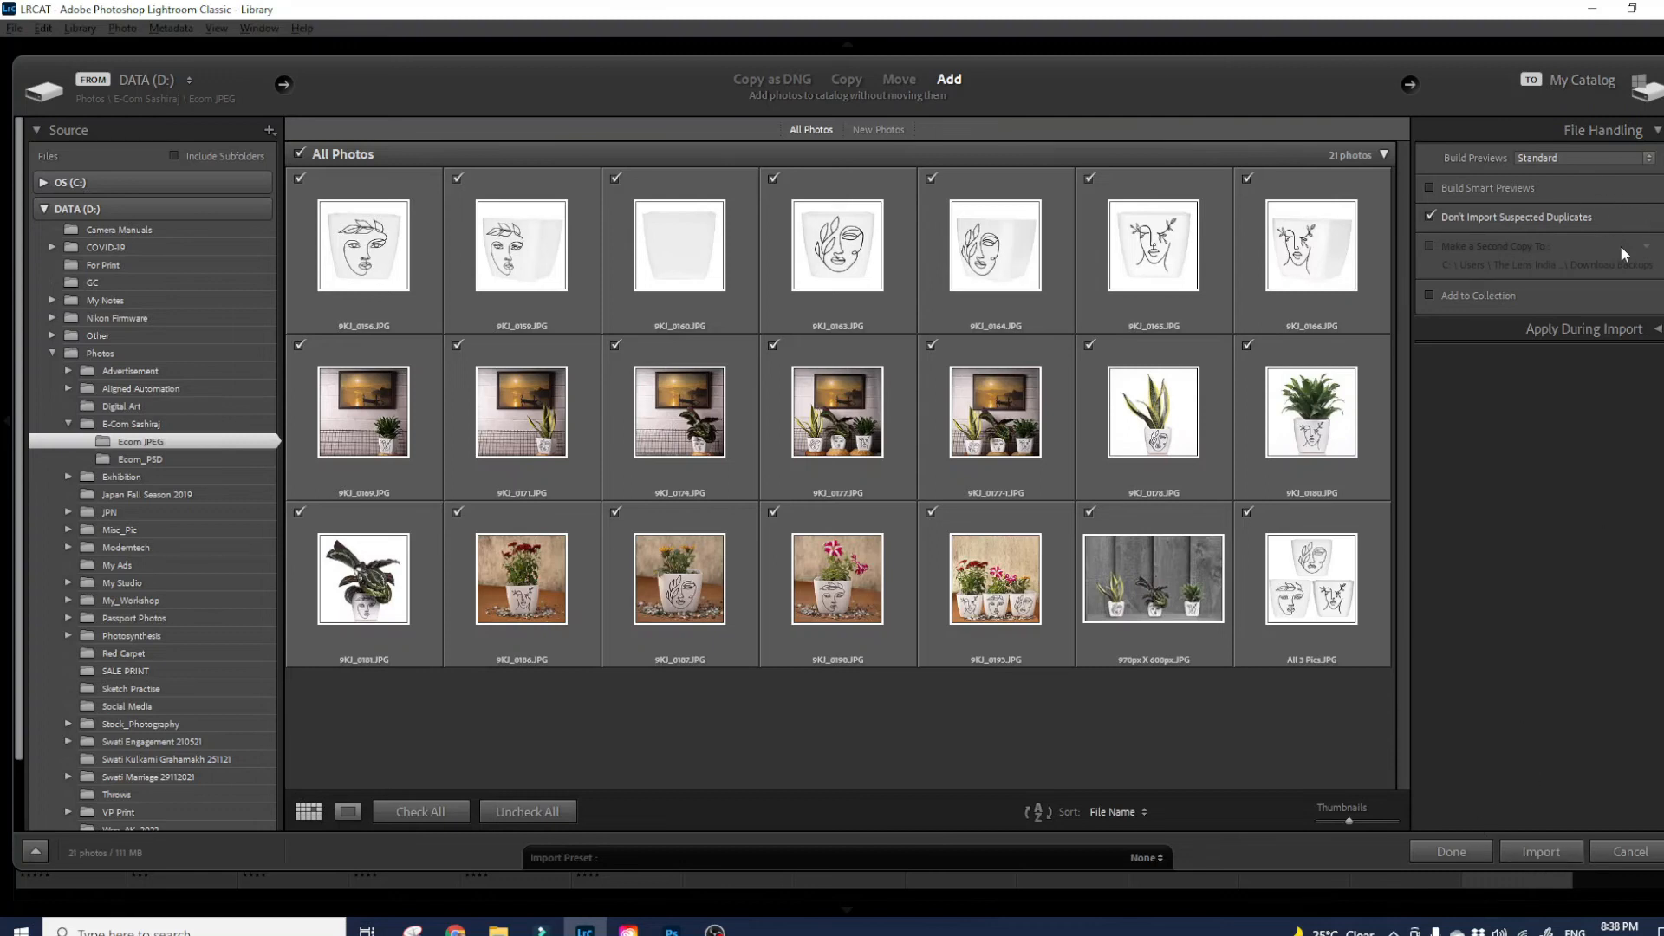
- Import the 21 Ecom JPEG photos with TLI Import Preset metadata and Develop Settings None
left_click(1654, 335)
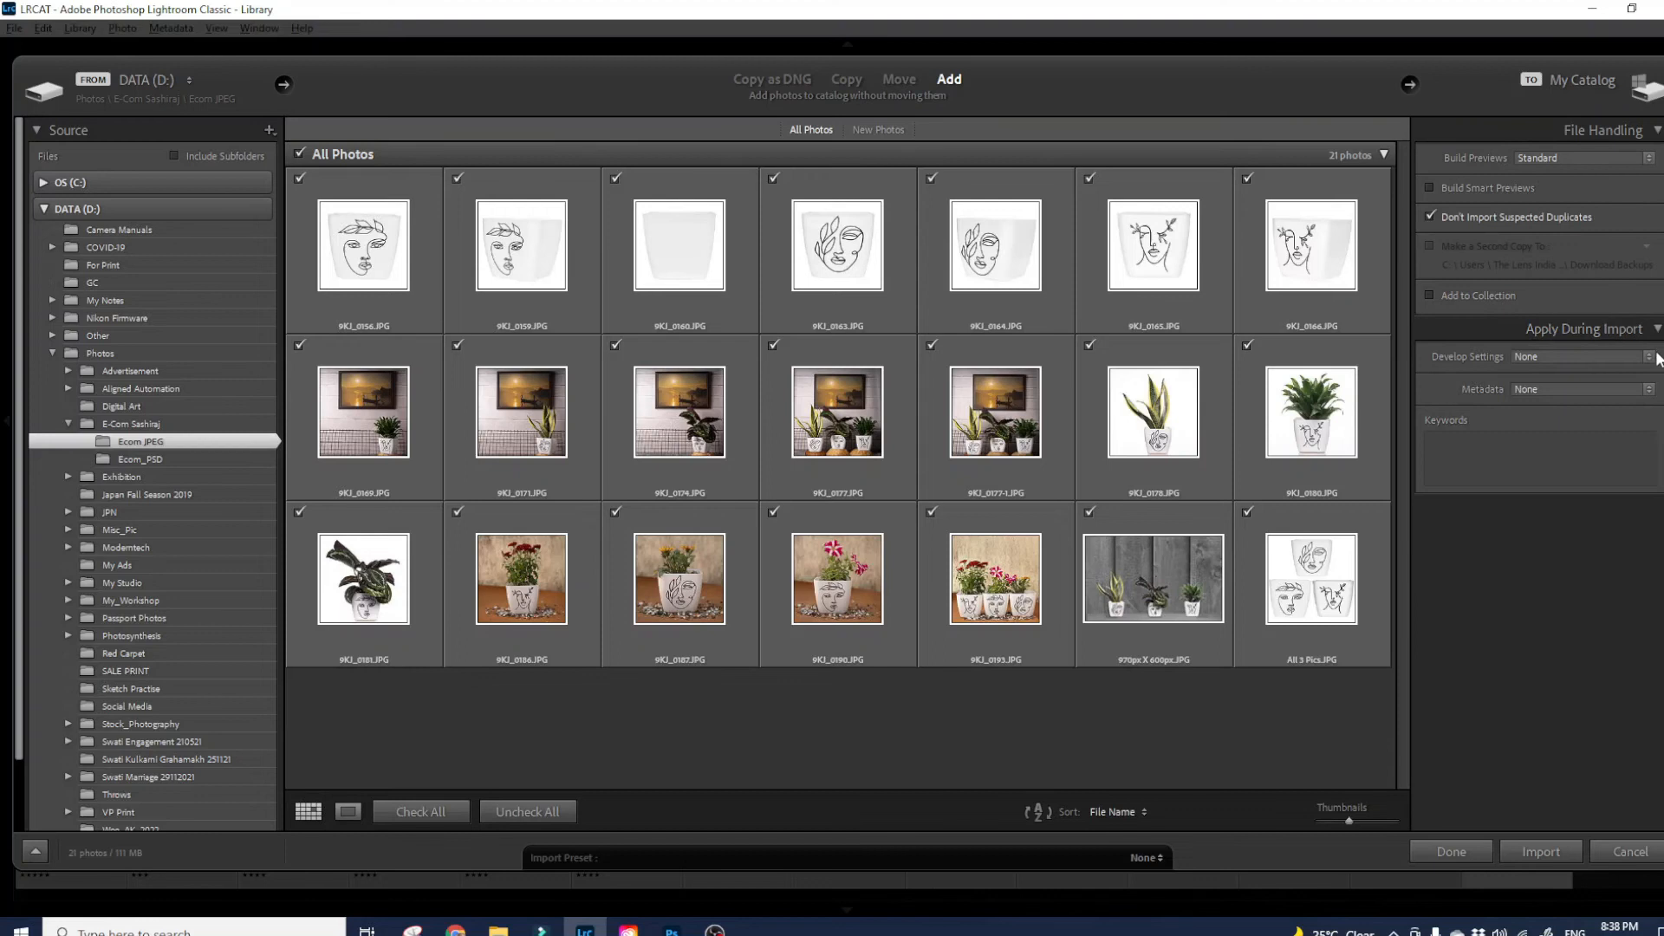
left_click(1553, 355)
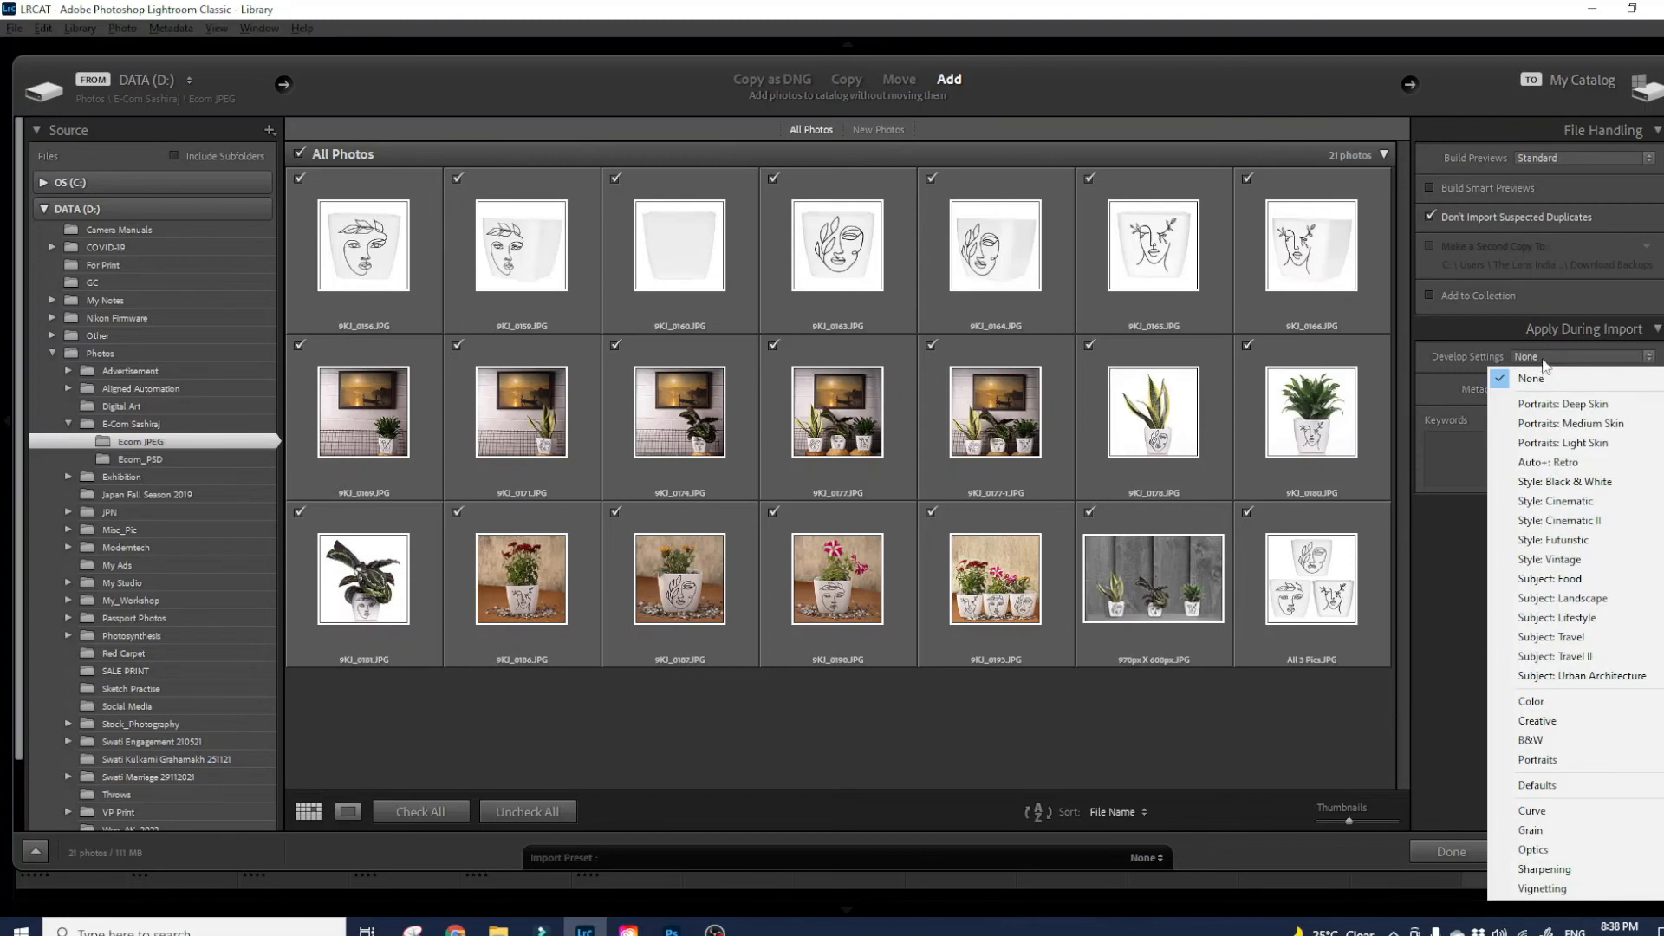
left_click(1528, 380)
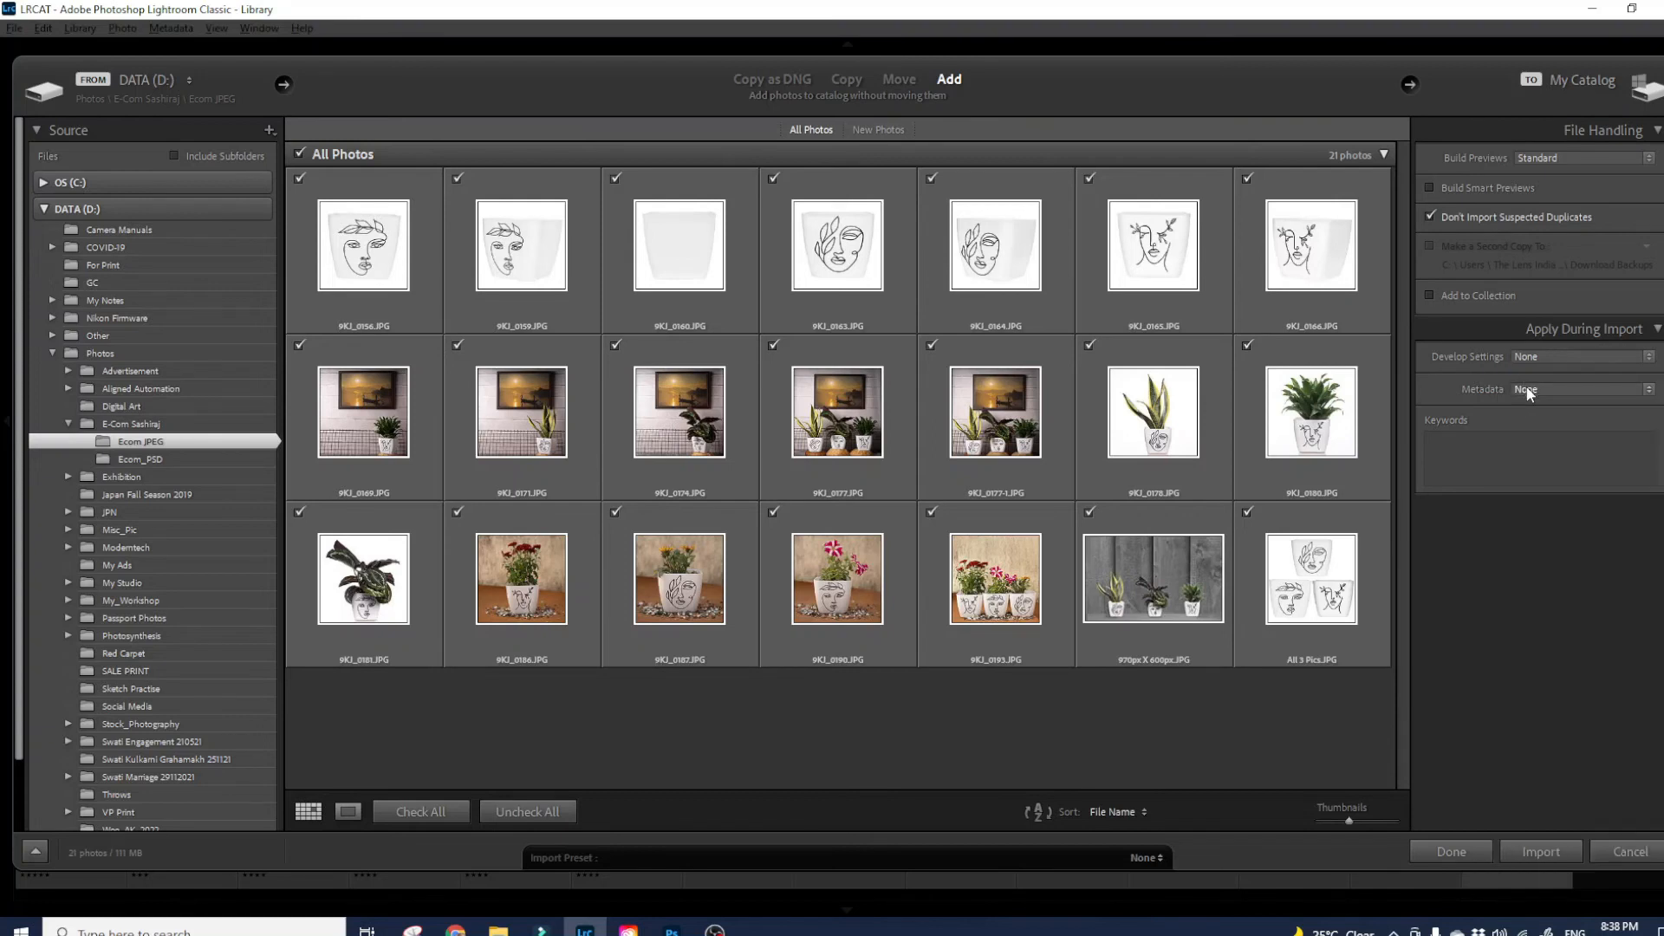
left_click(1528, 392)
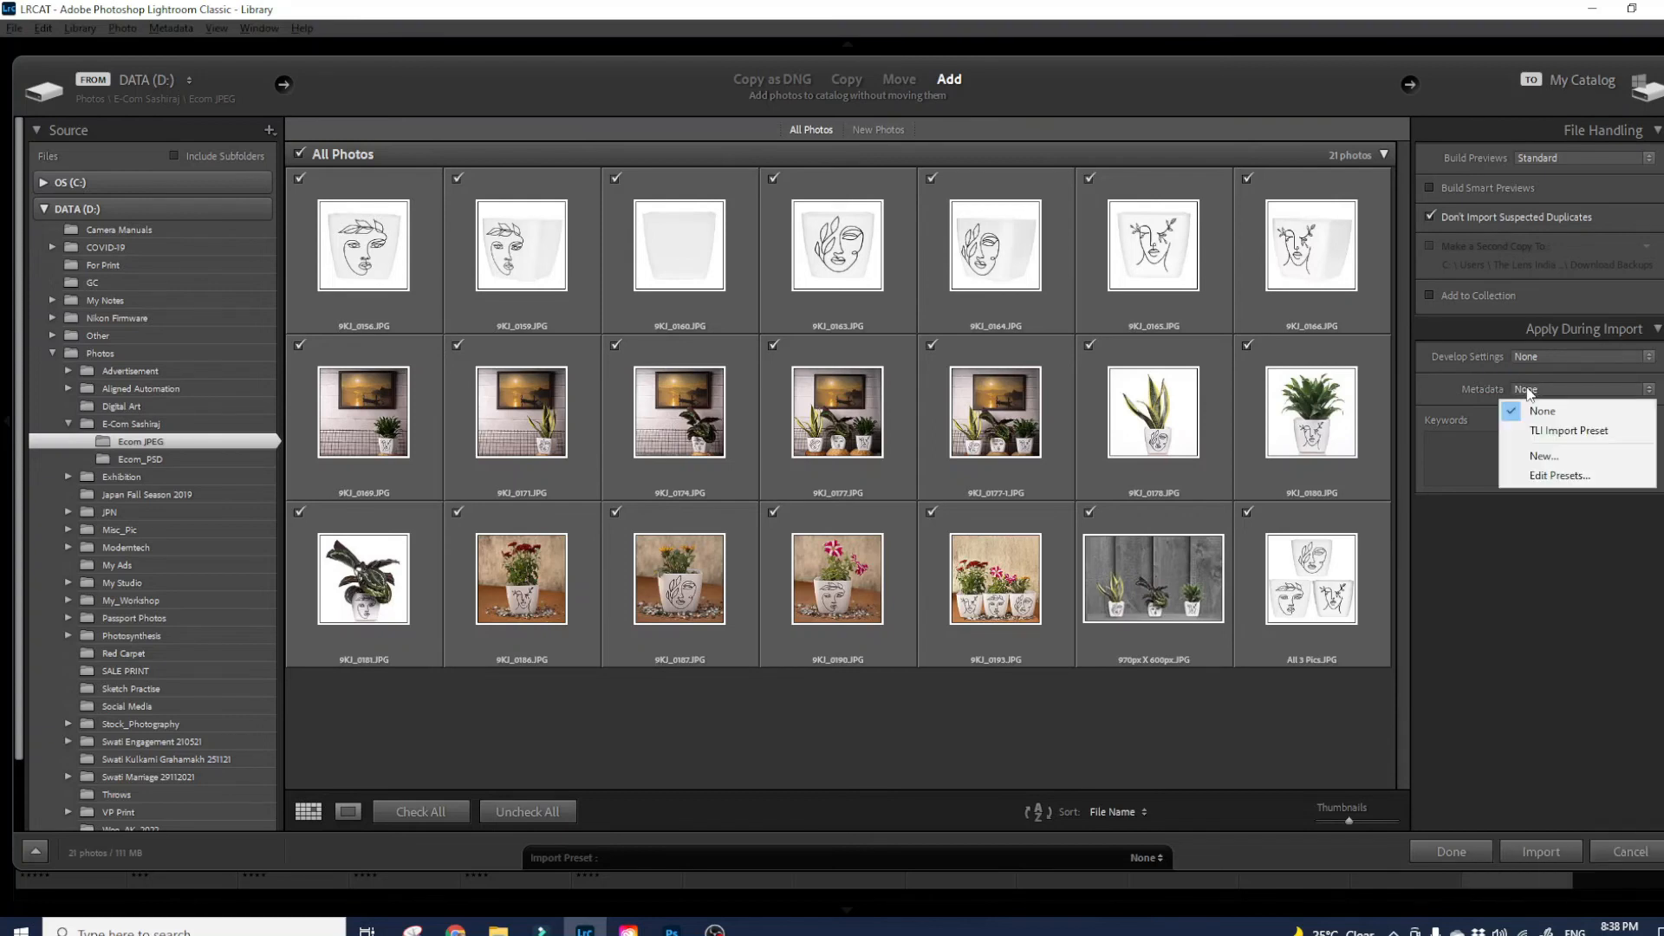
left_click(1574, 428)
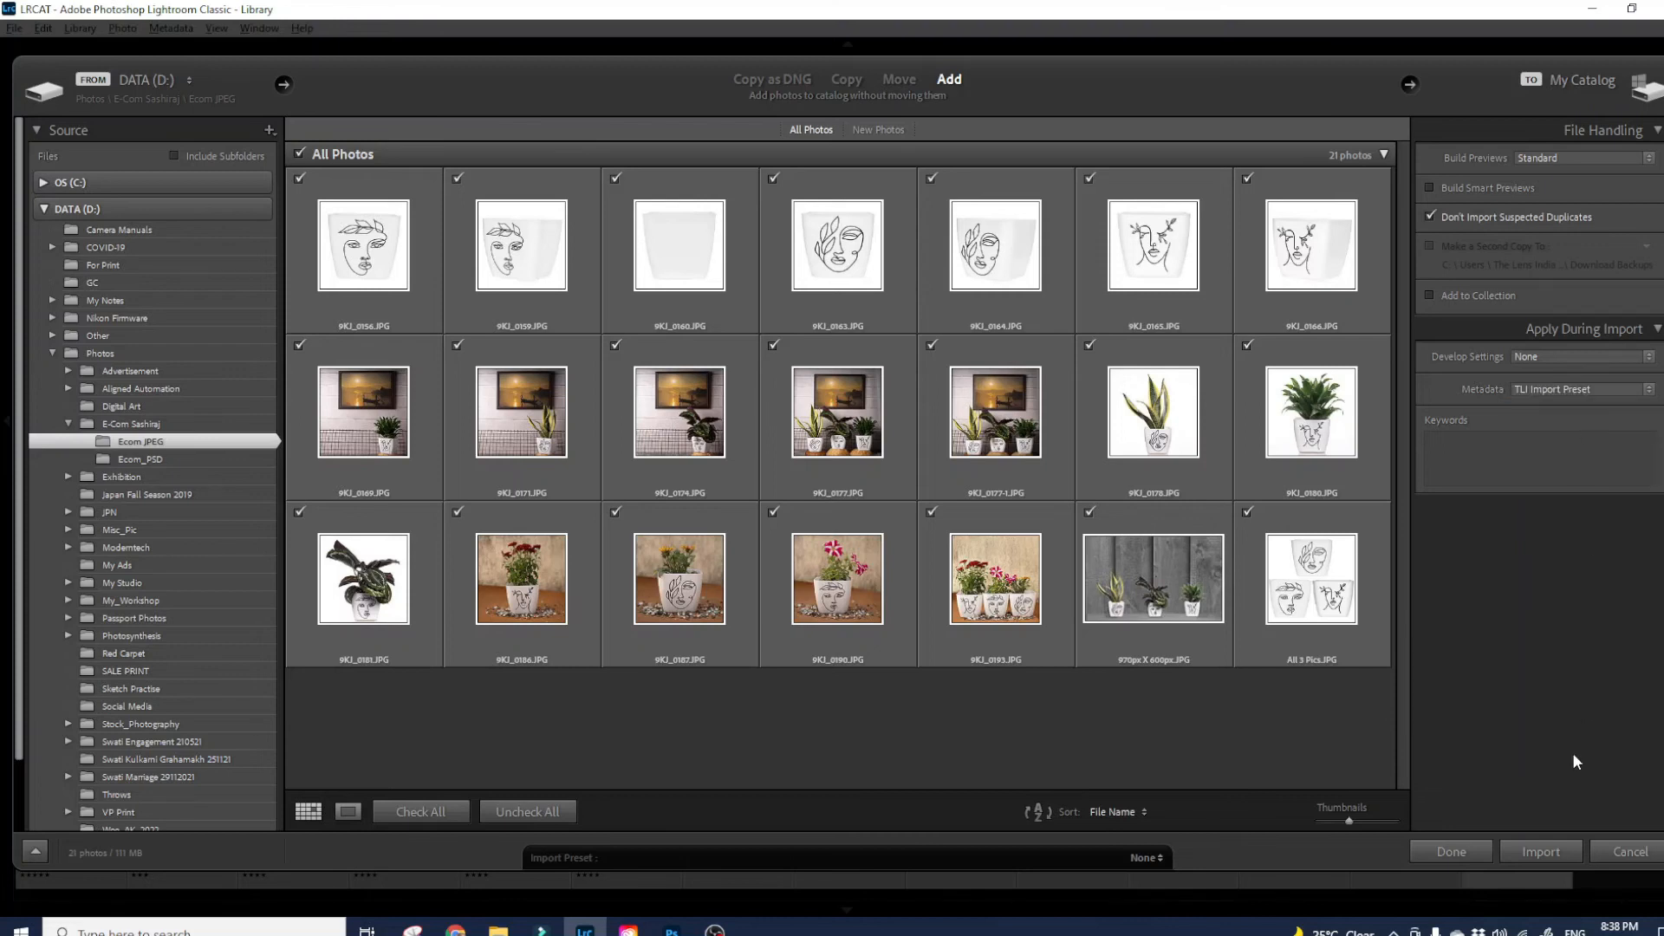
left_click(1540, 852)
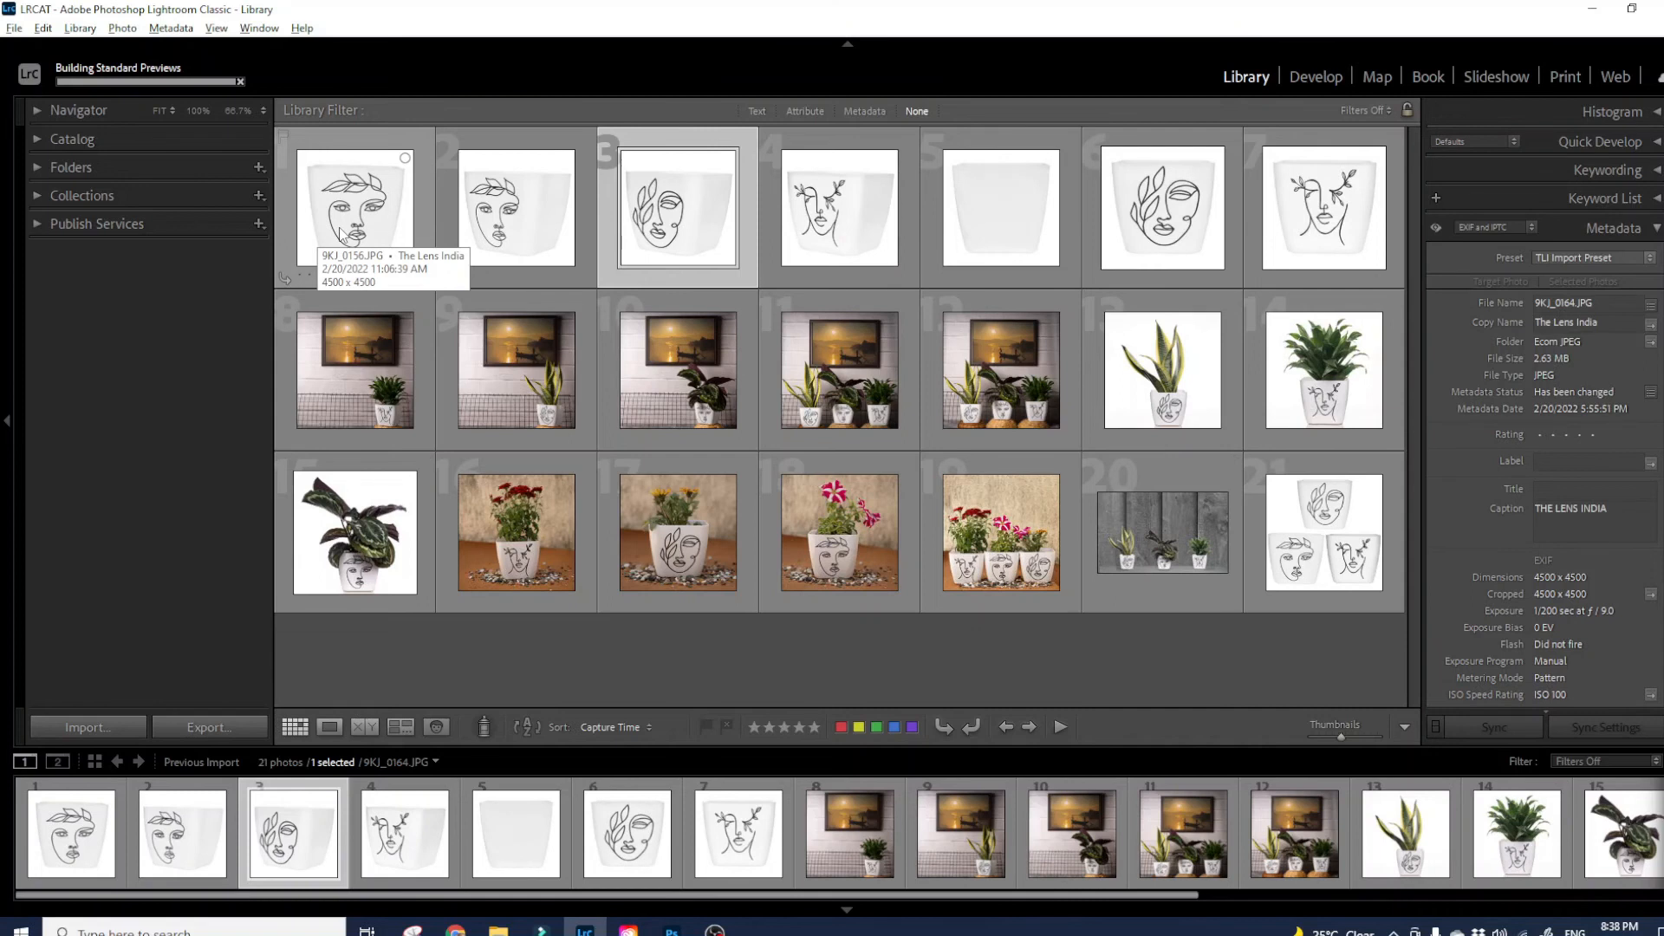
left_click(340, 234)
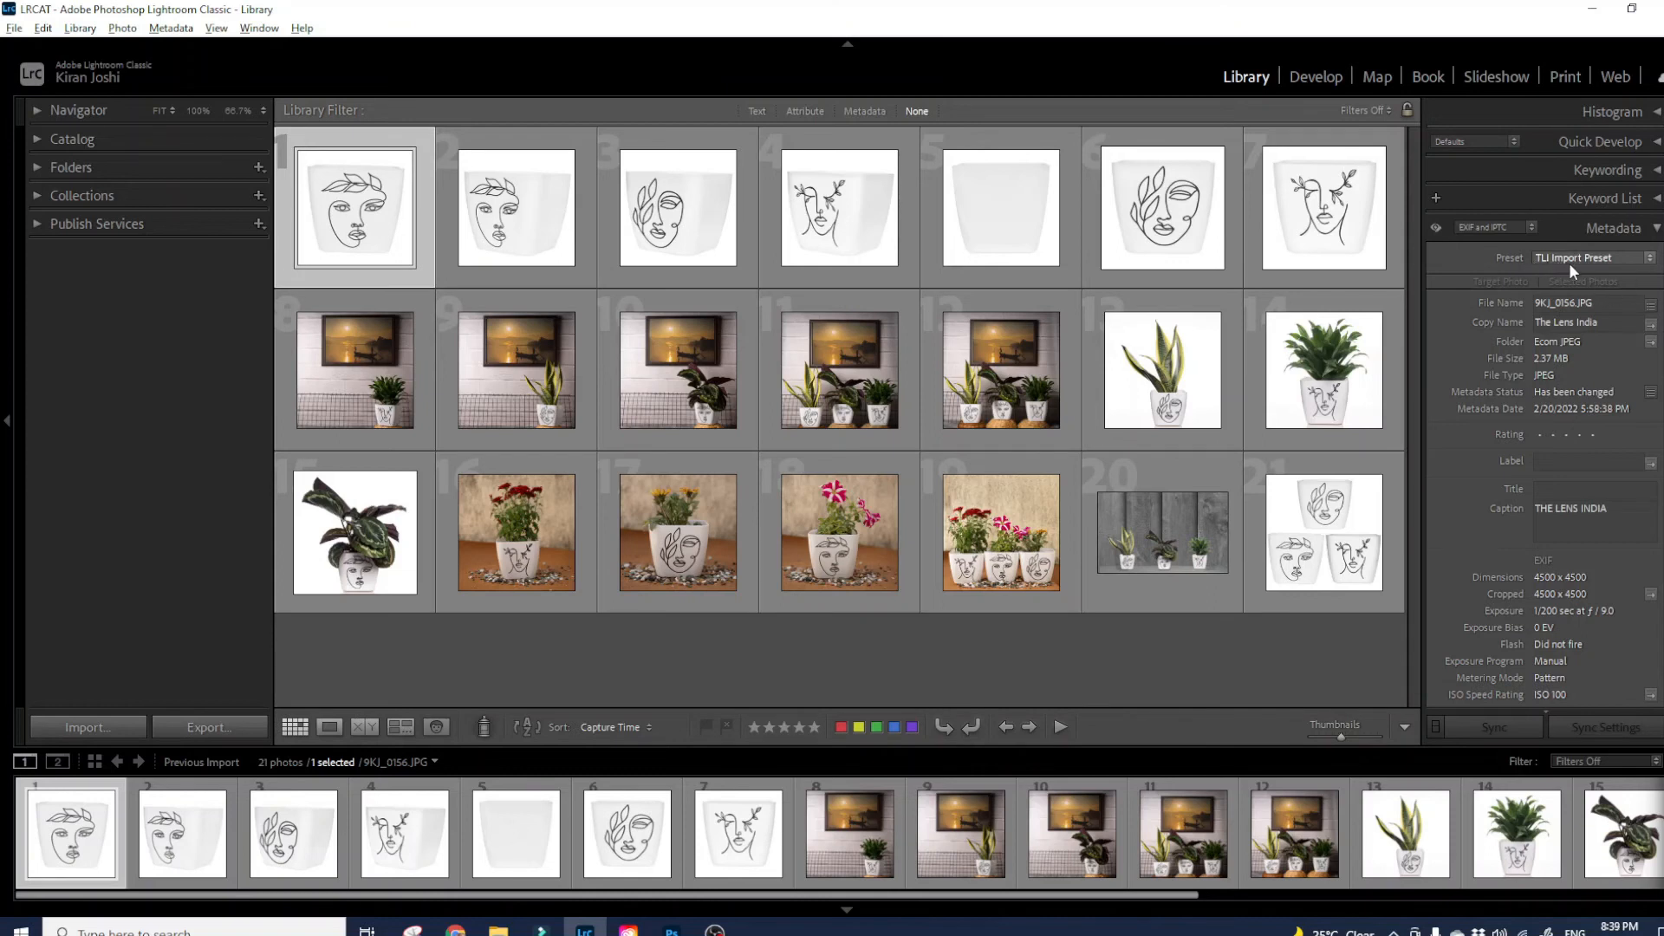
scroll(1583, 265, "down", 5)
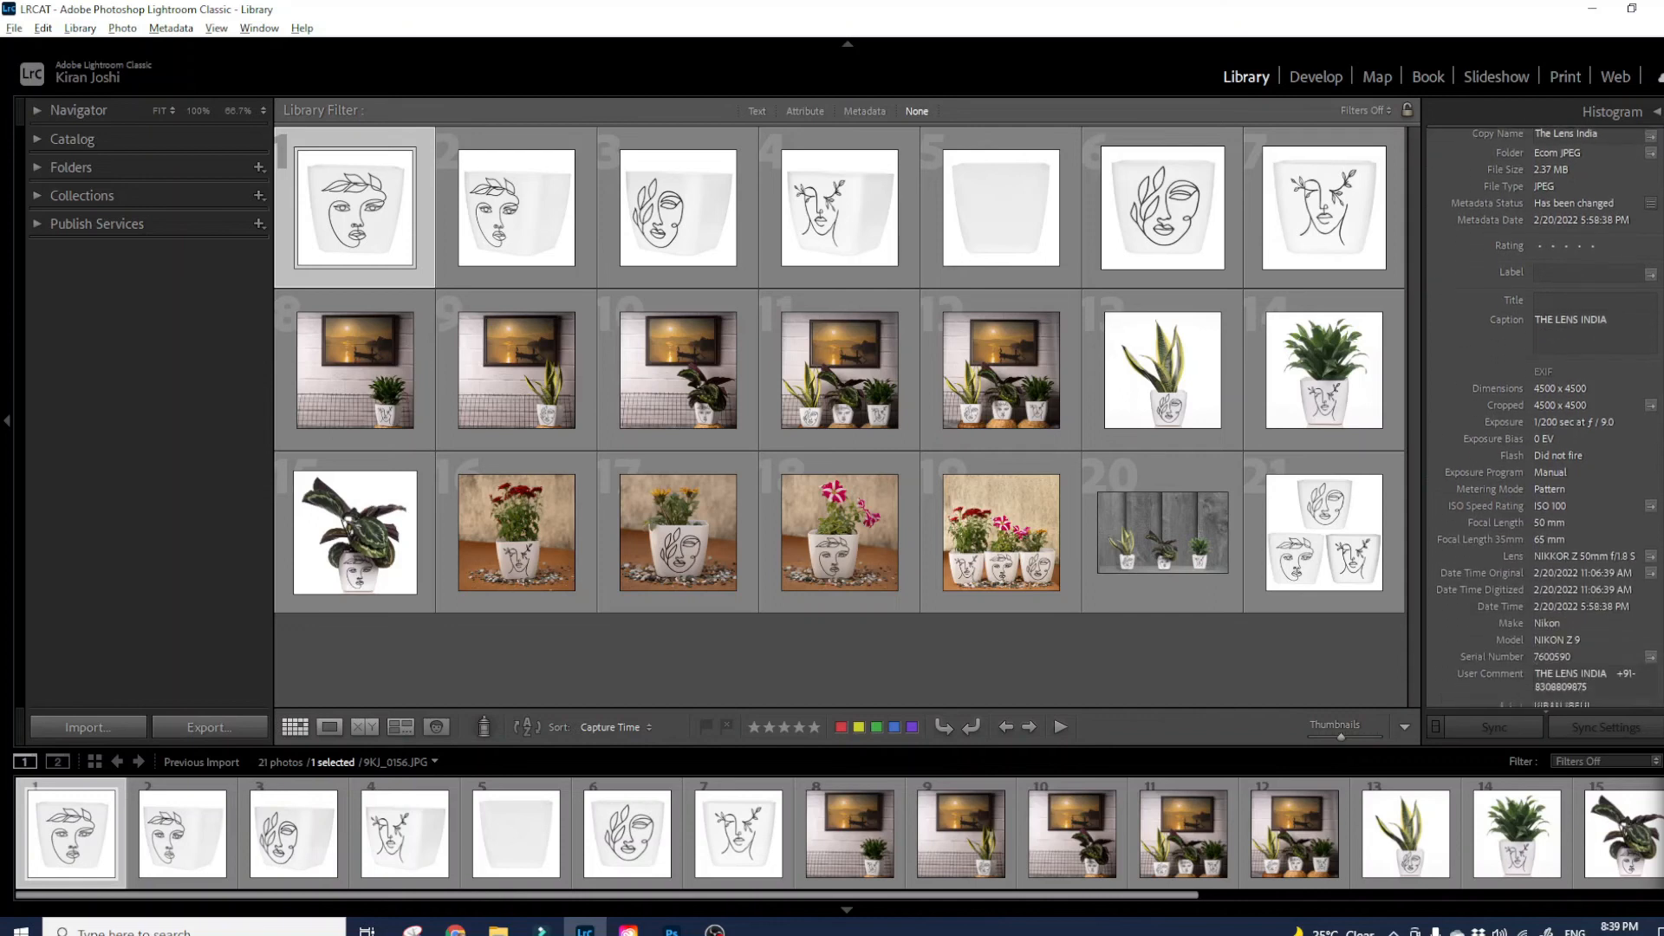
scroll(1545, 416, "down", 5)
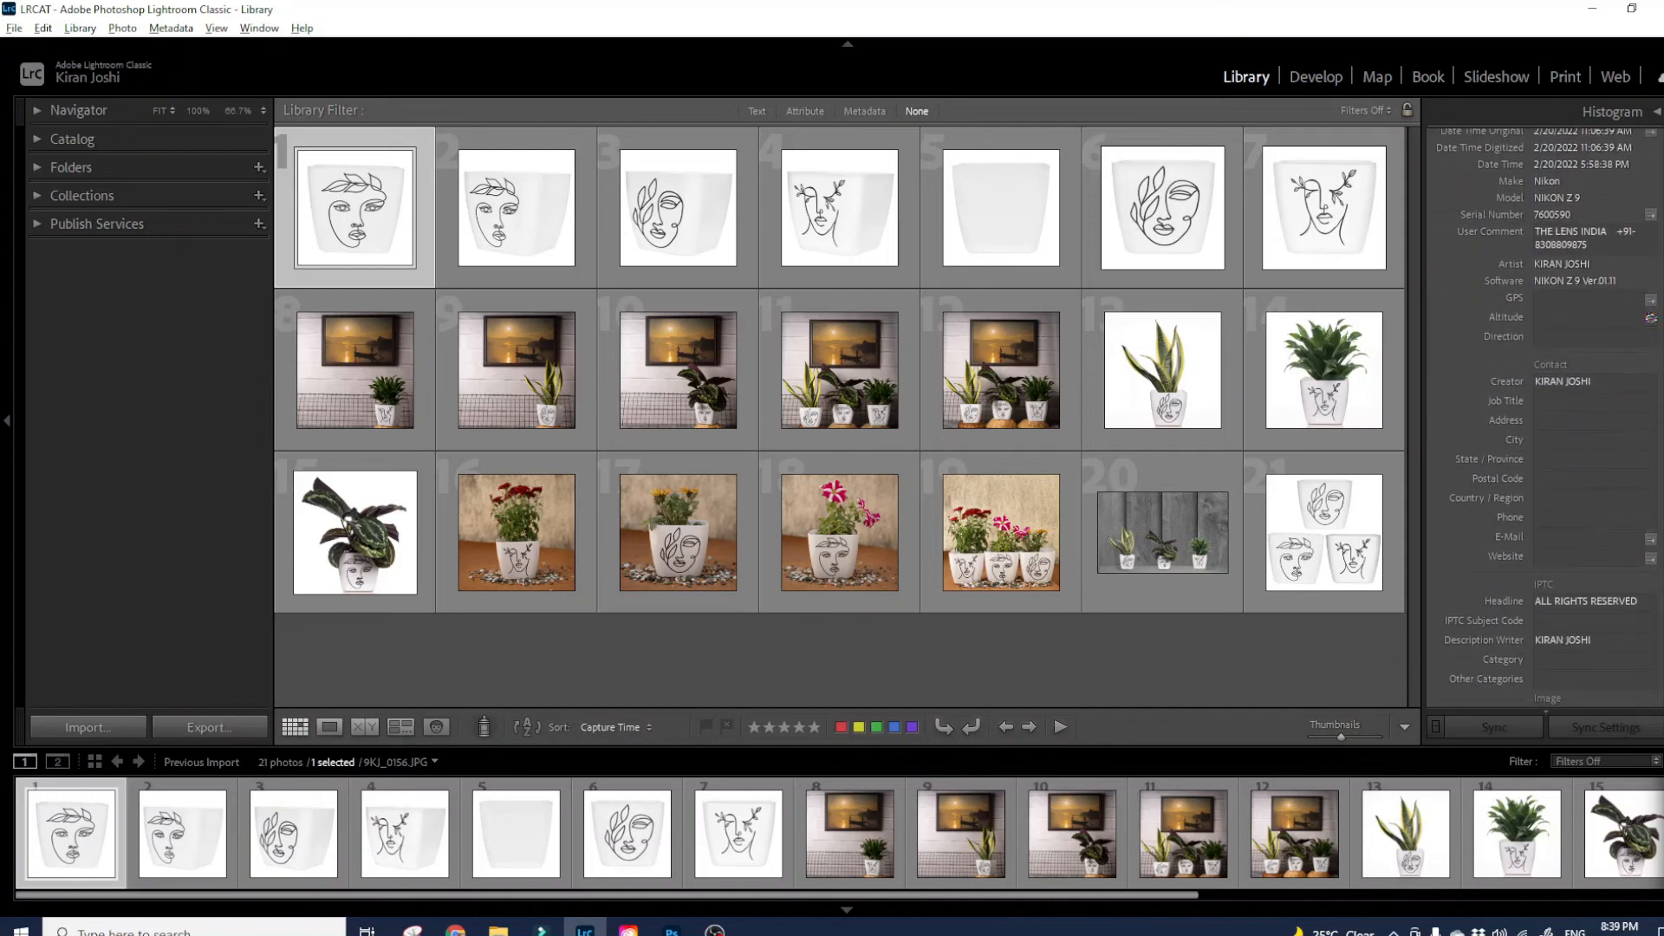
scroll(1546, 417, "down", 3)
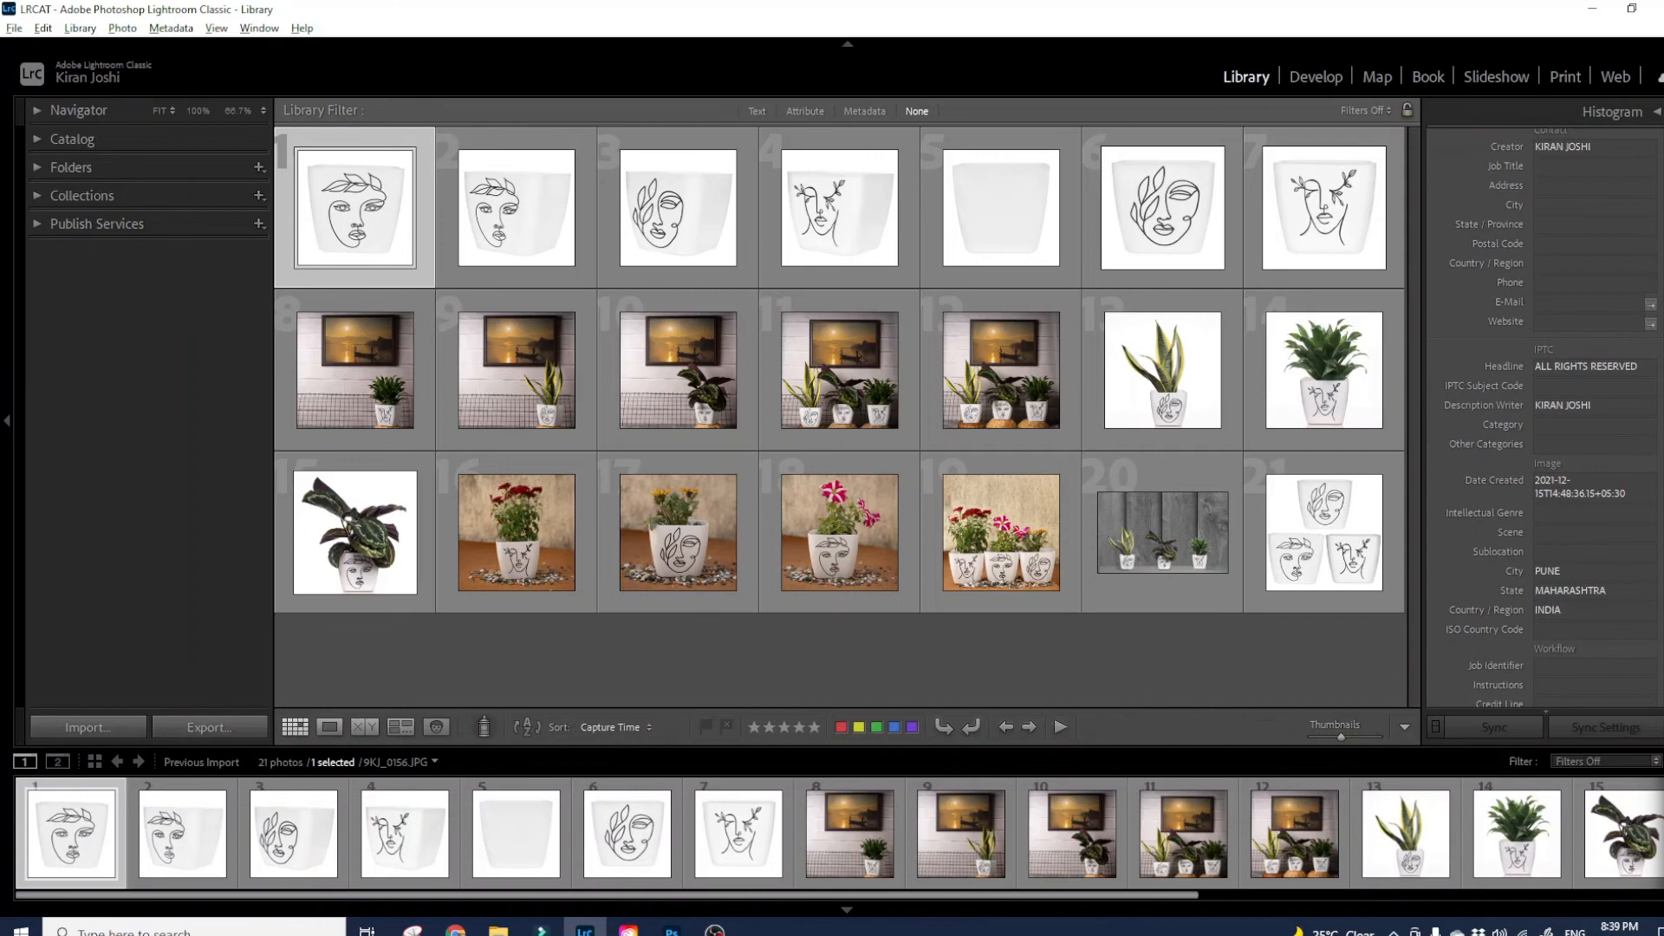
scroll(1545, 417, "down", 3)
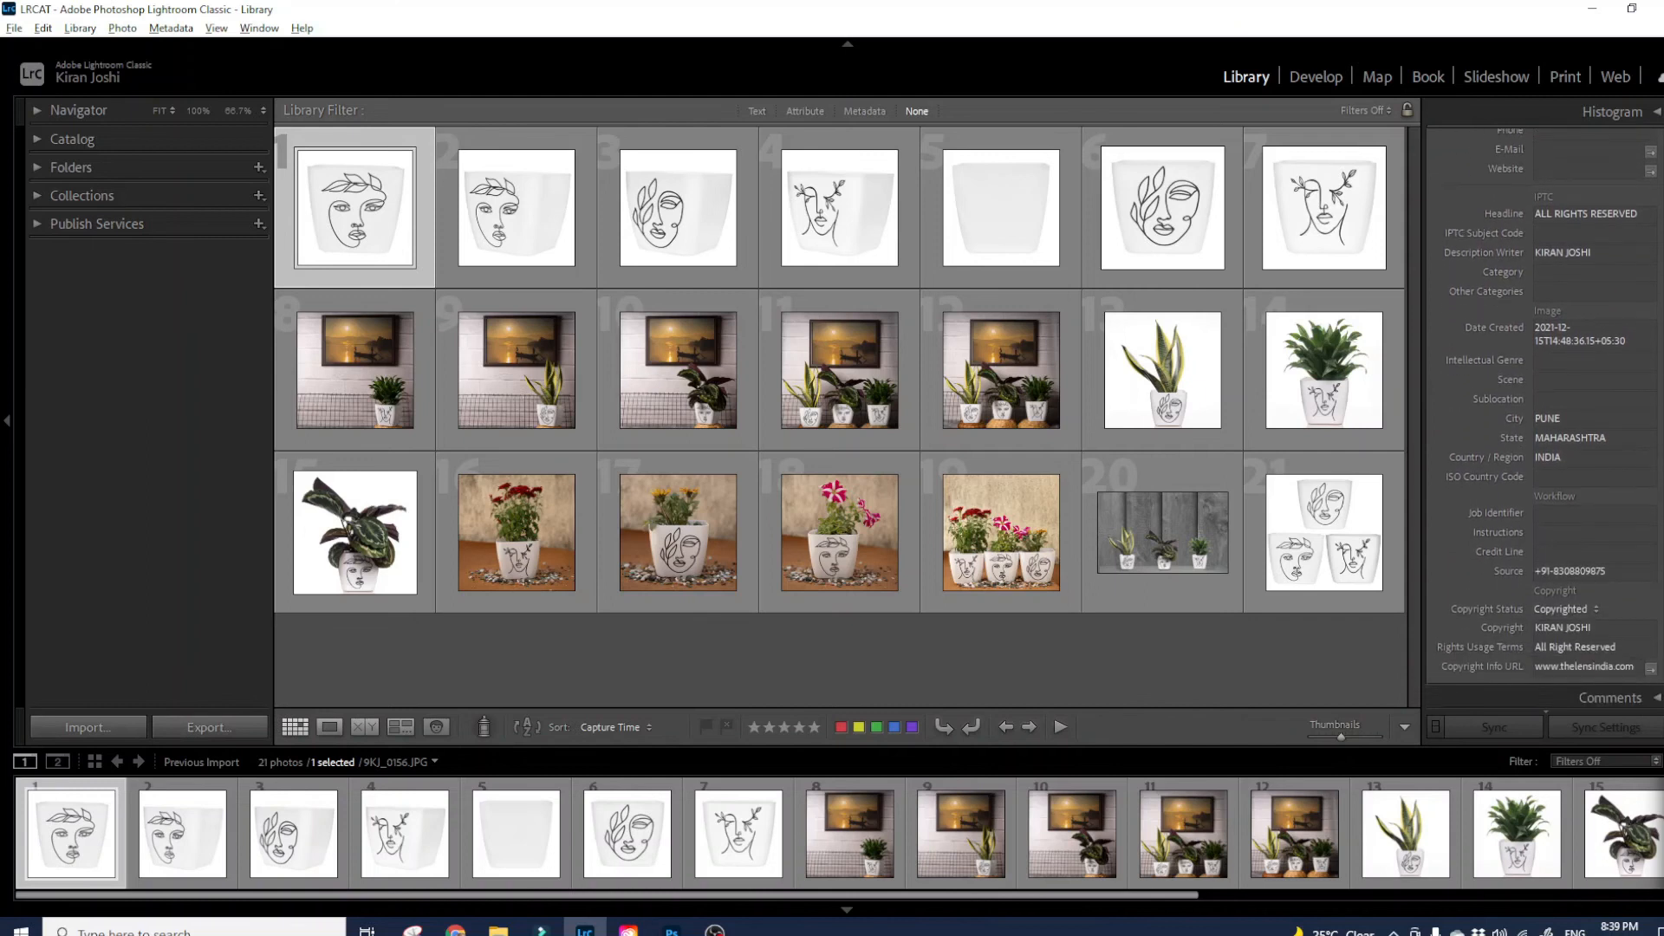
scroll(1545, 416, "up", 6)
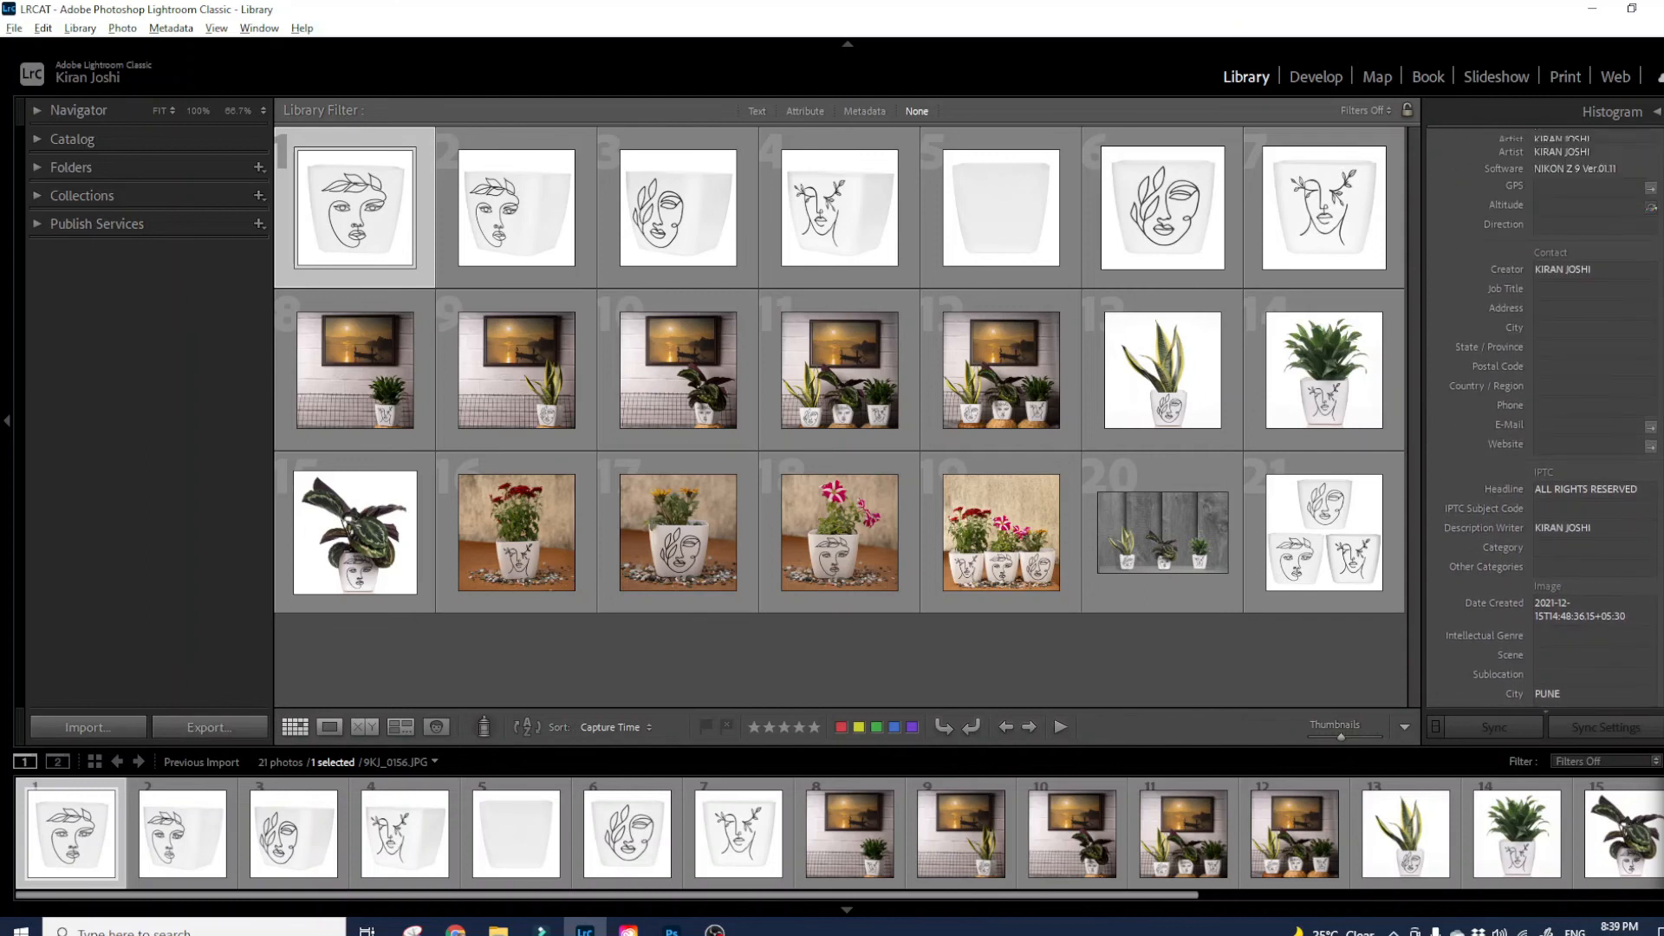
left_click(1522, 837)
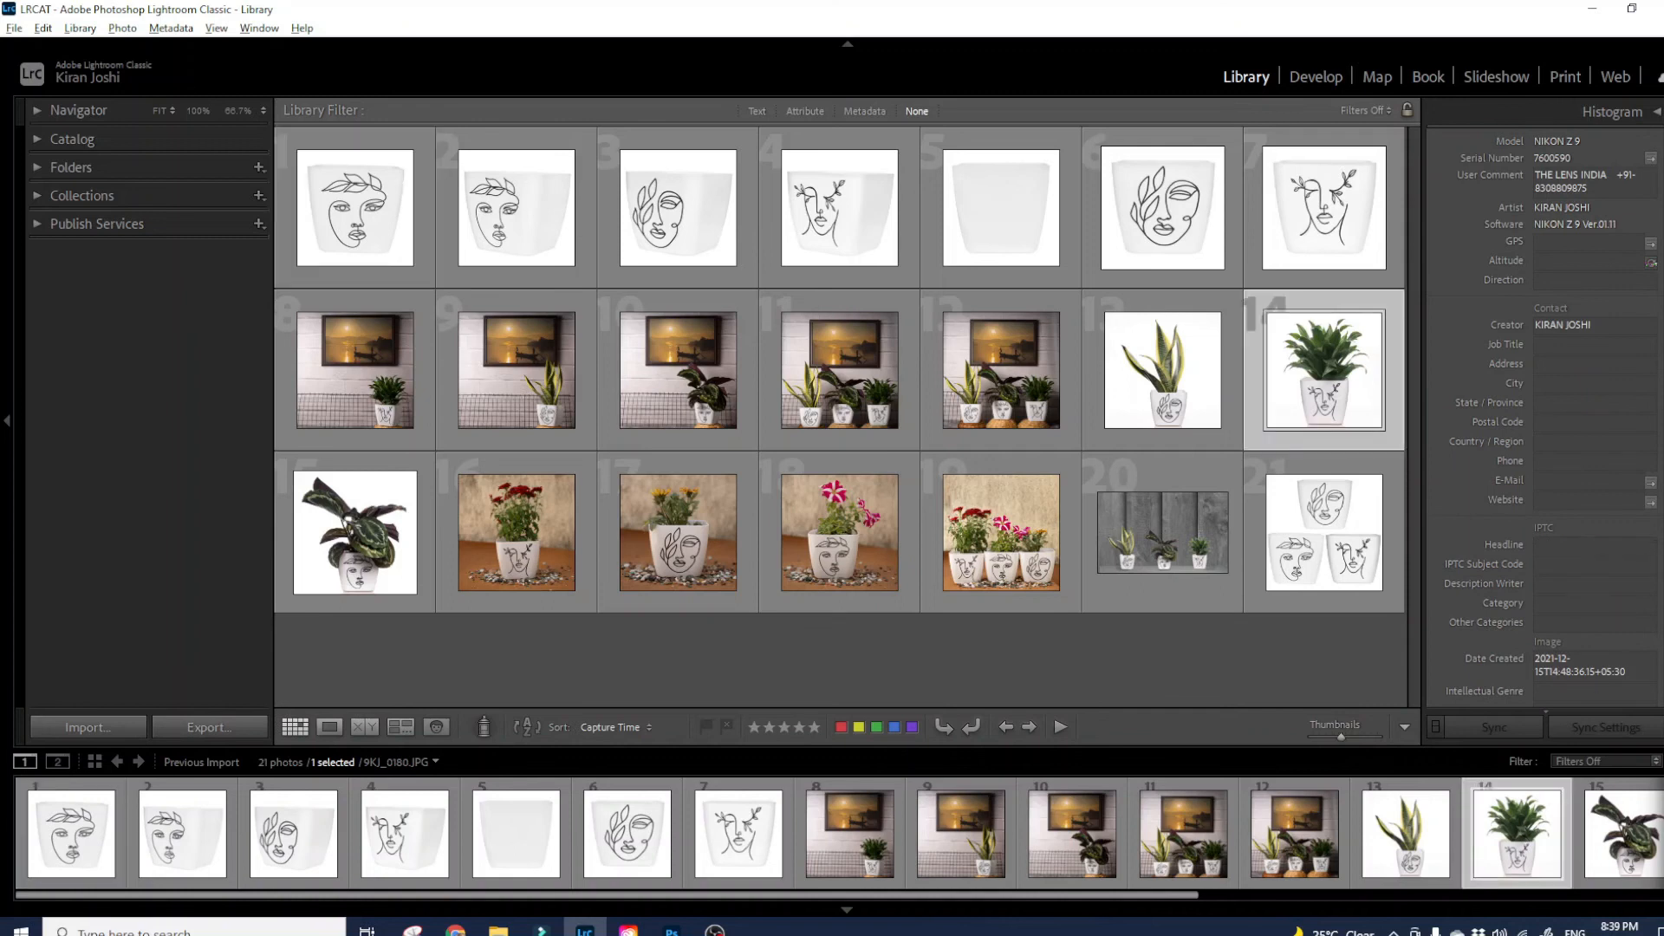
- Review photo 14's metadata, collapse the Metadata panel, and open 9KJ_0180.JPG in Develop
scroll(1661, 326, "up", 5)
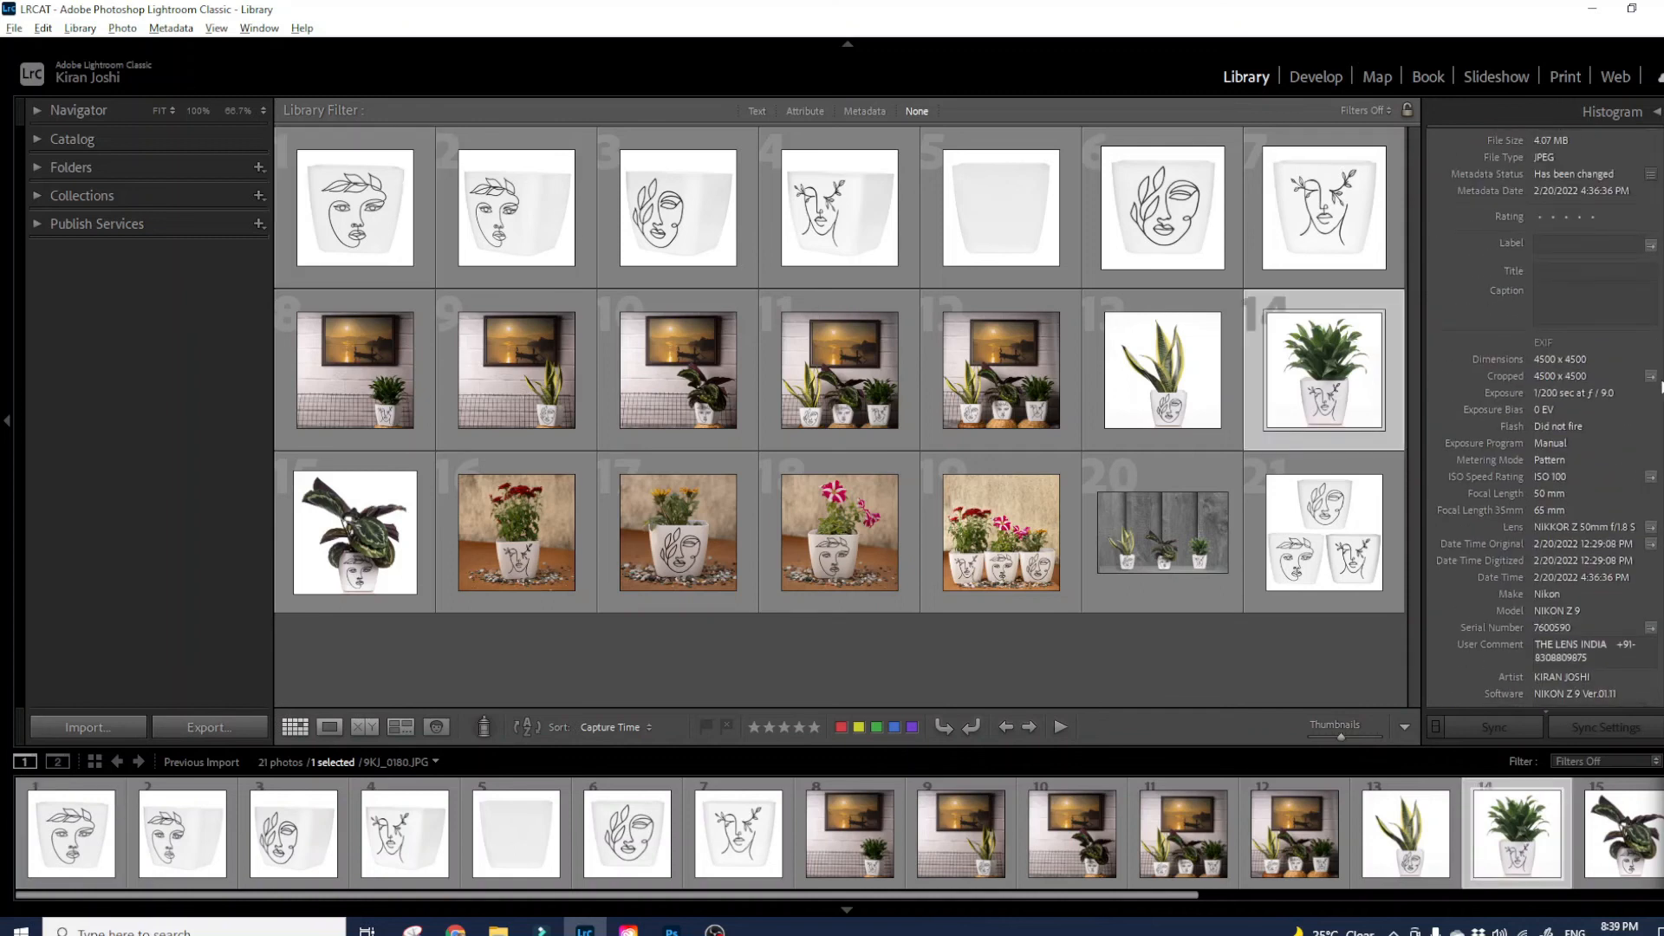
scroll(1545, 416, "down", 10)
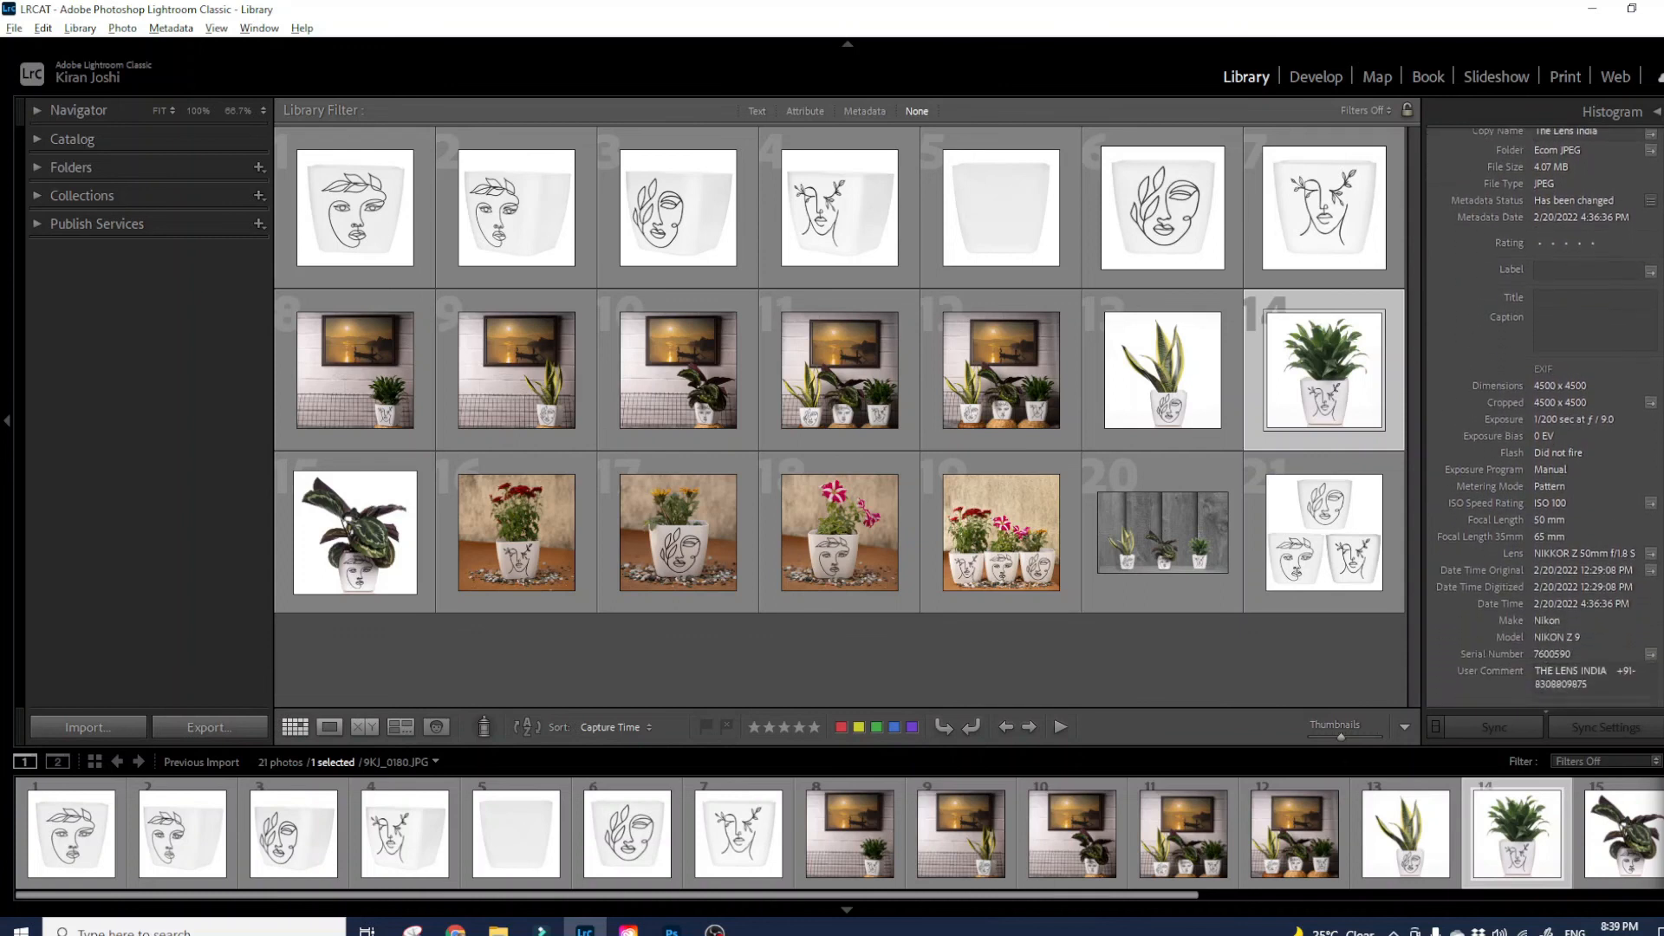
scroll(1545, 416, "down", 5)
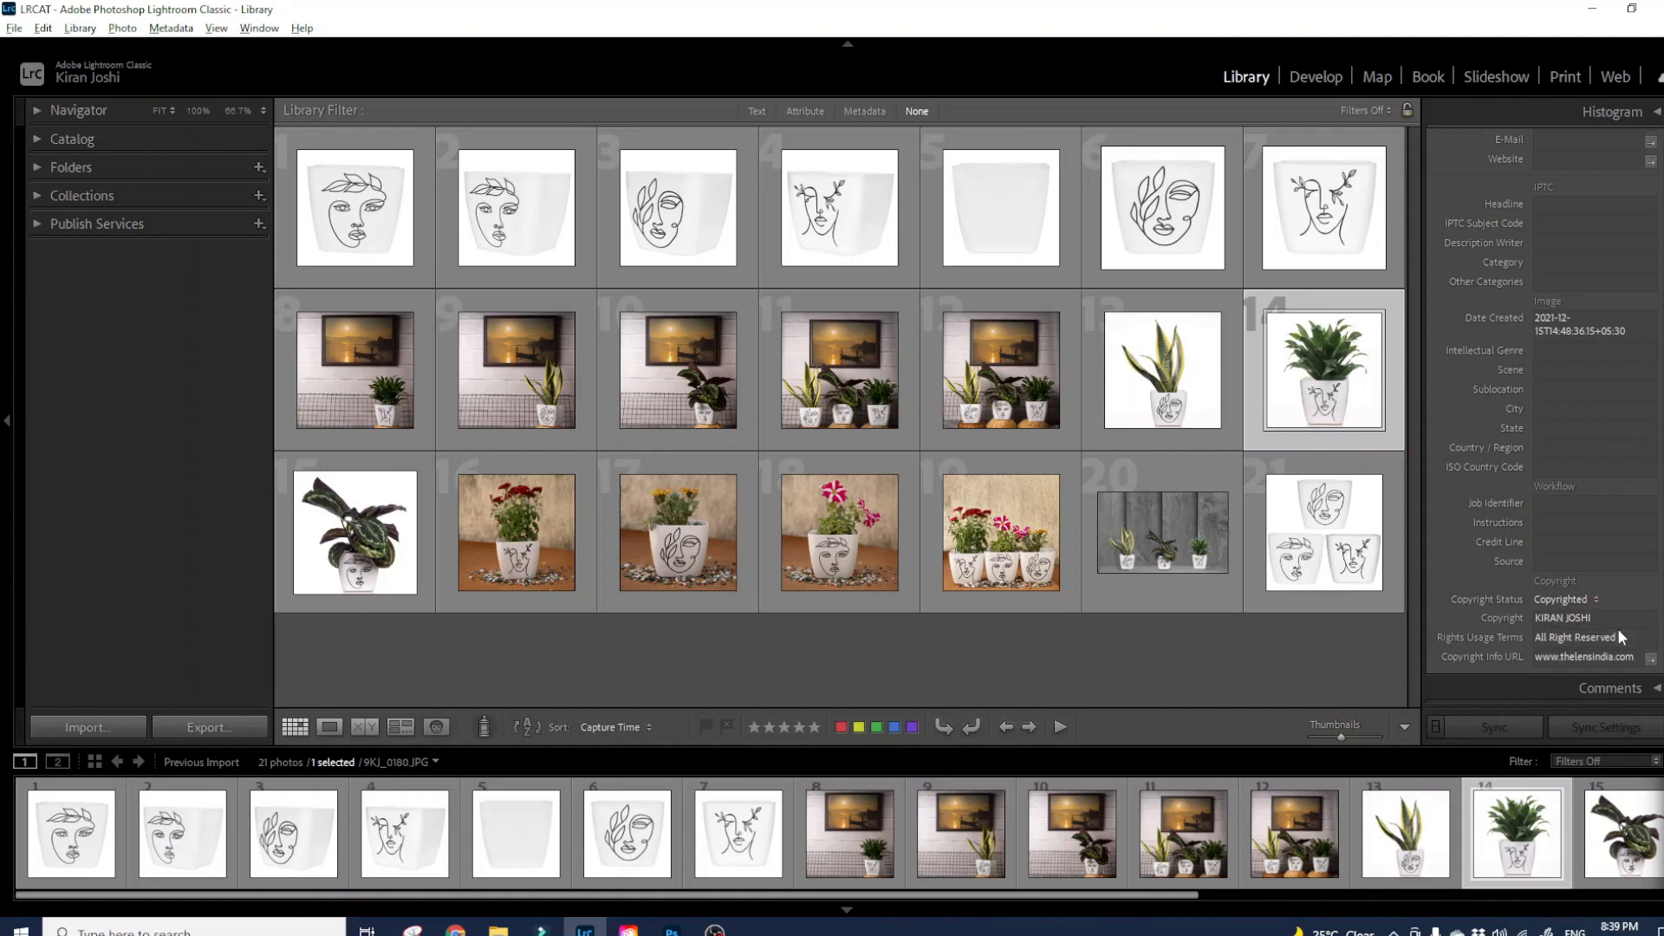
scroll(1550, 634, "up", 2)
scroll(1549, 634, "down", 2)
scroll(1550, 635, "up", 3)
scroll(1552, 423, "up", 8)
scroll(1547, 416, "up", 6)
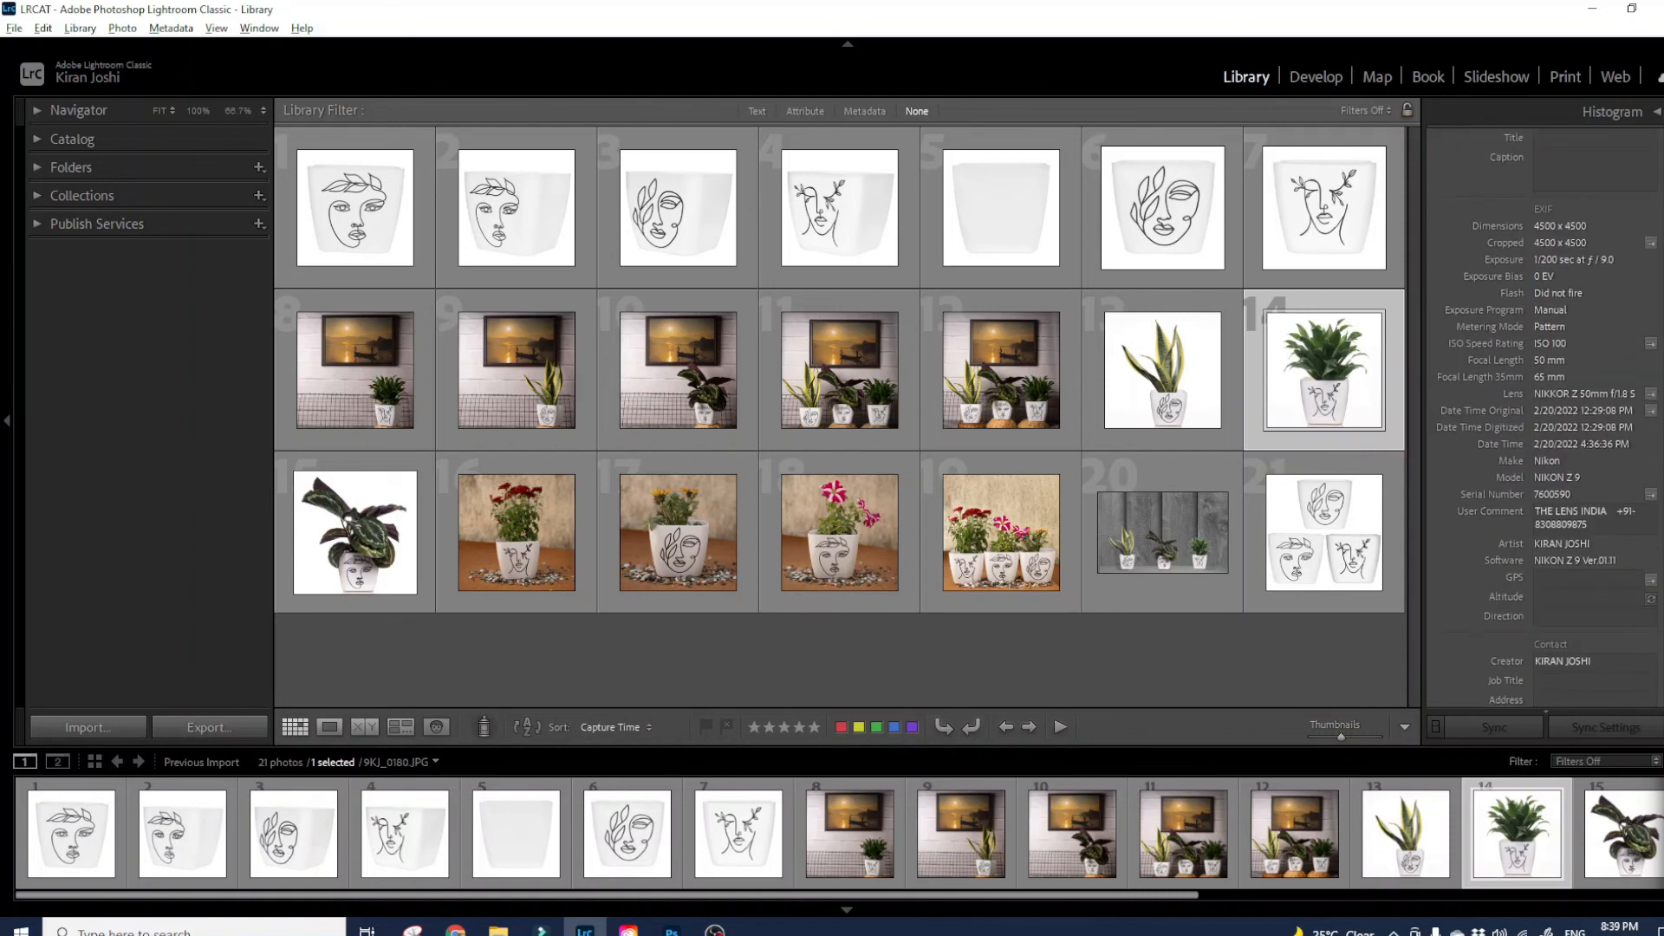
scroll(1547, 416, "up", 1)
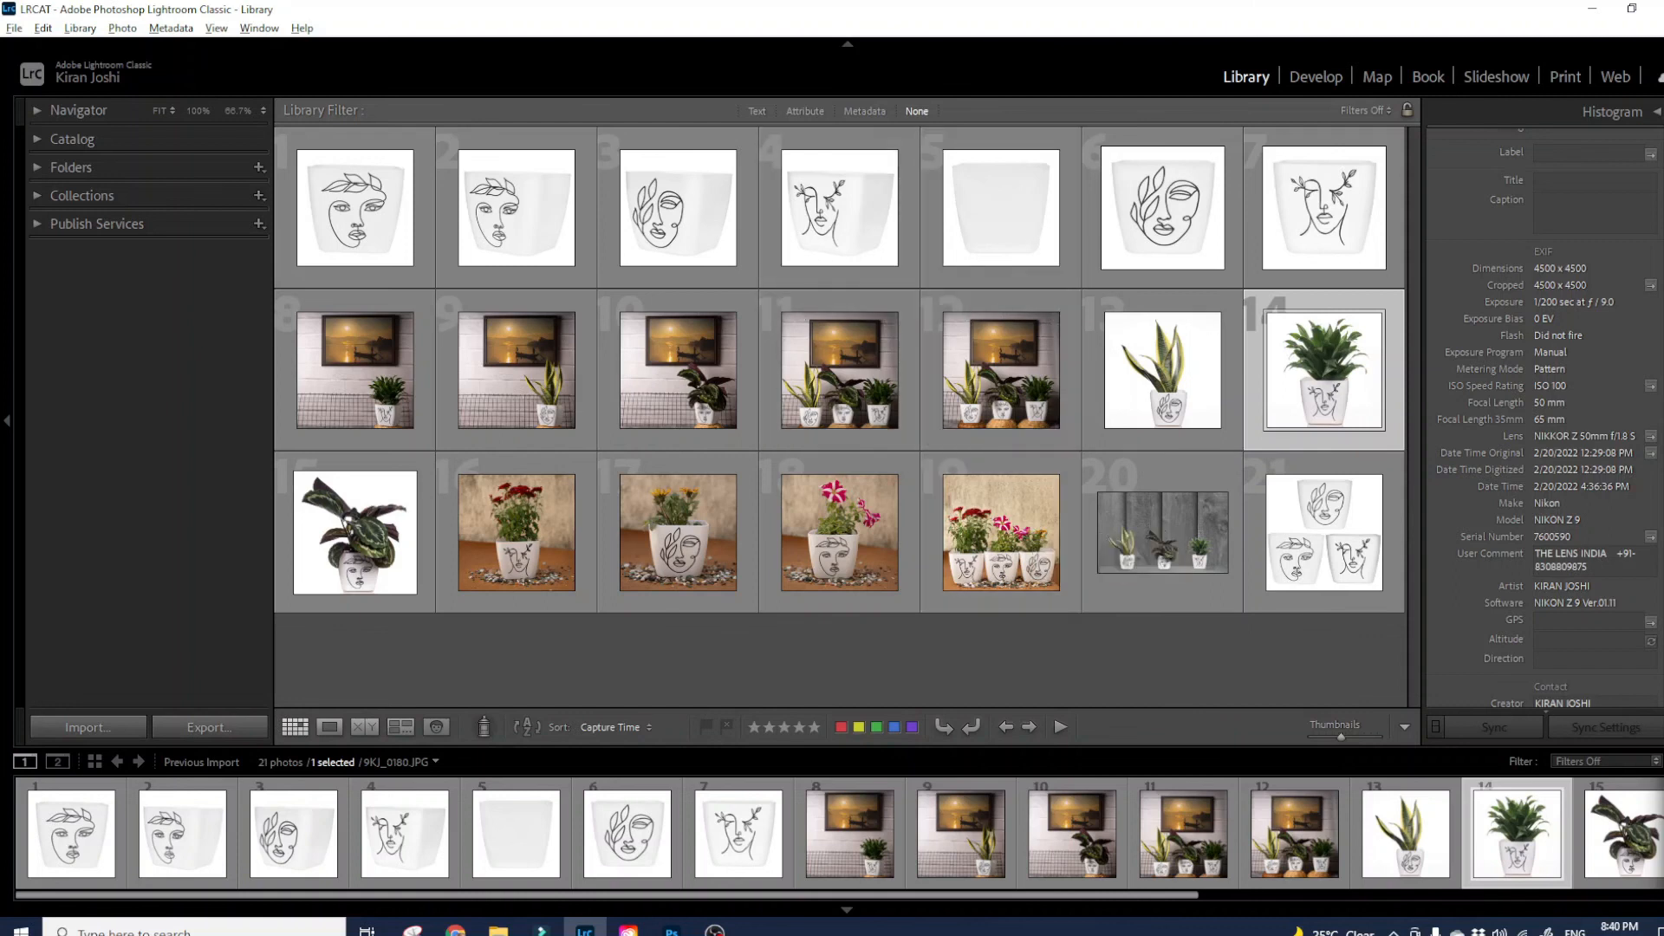
scroll(1543, 347, "up", 3)
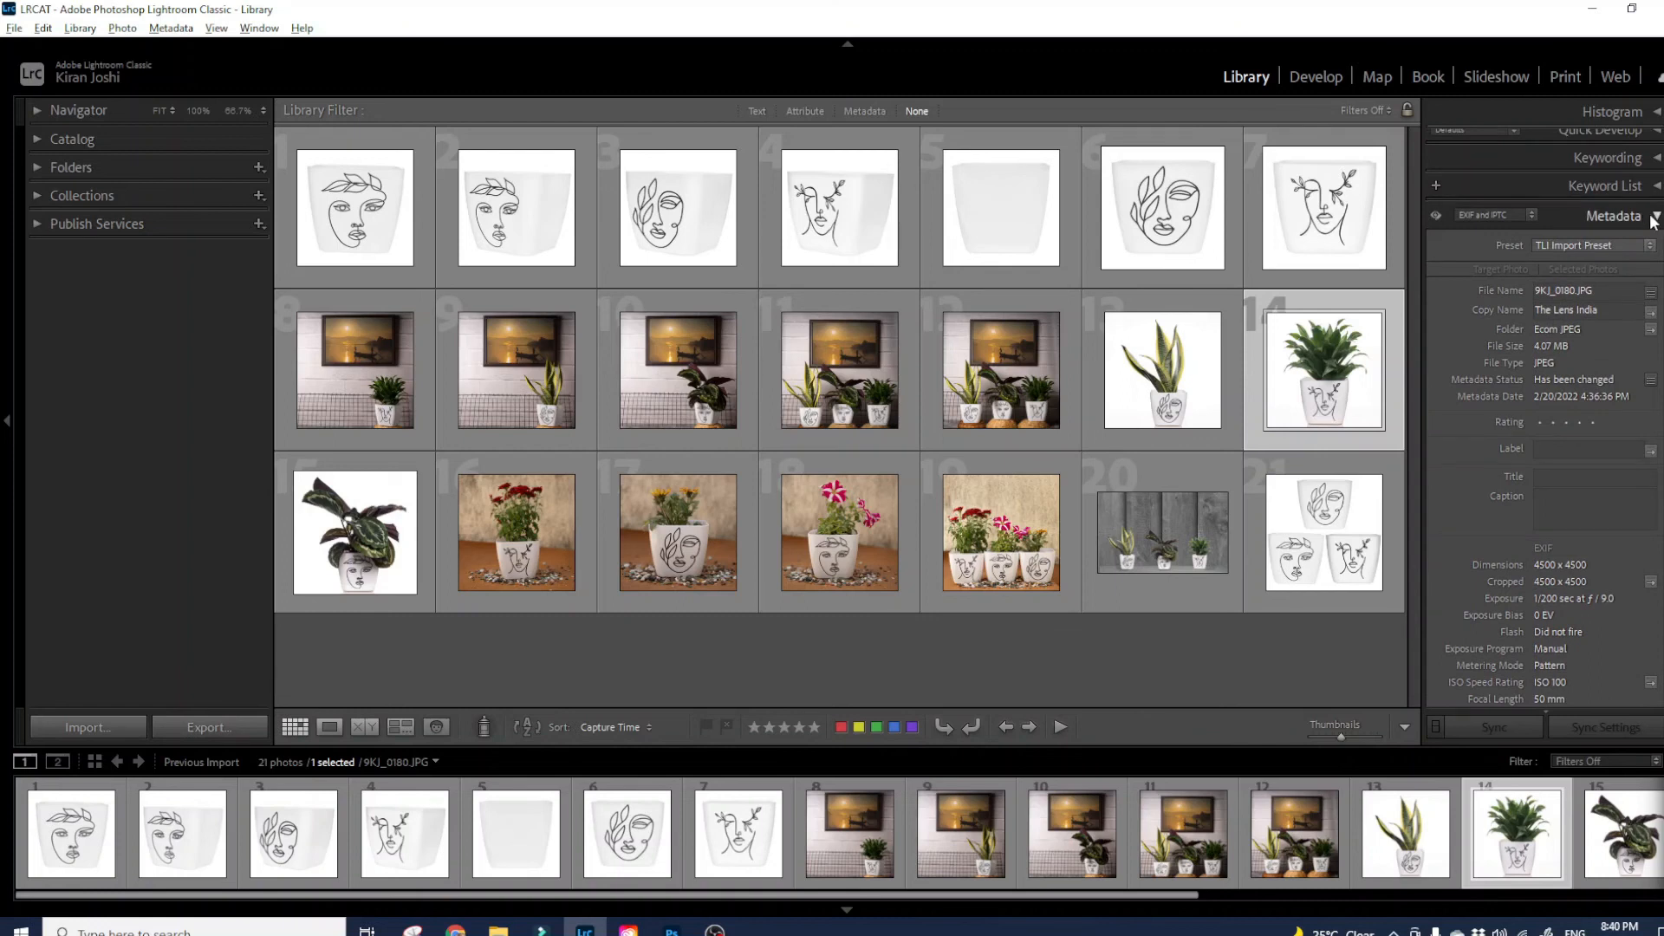
left_click(1612, 217)
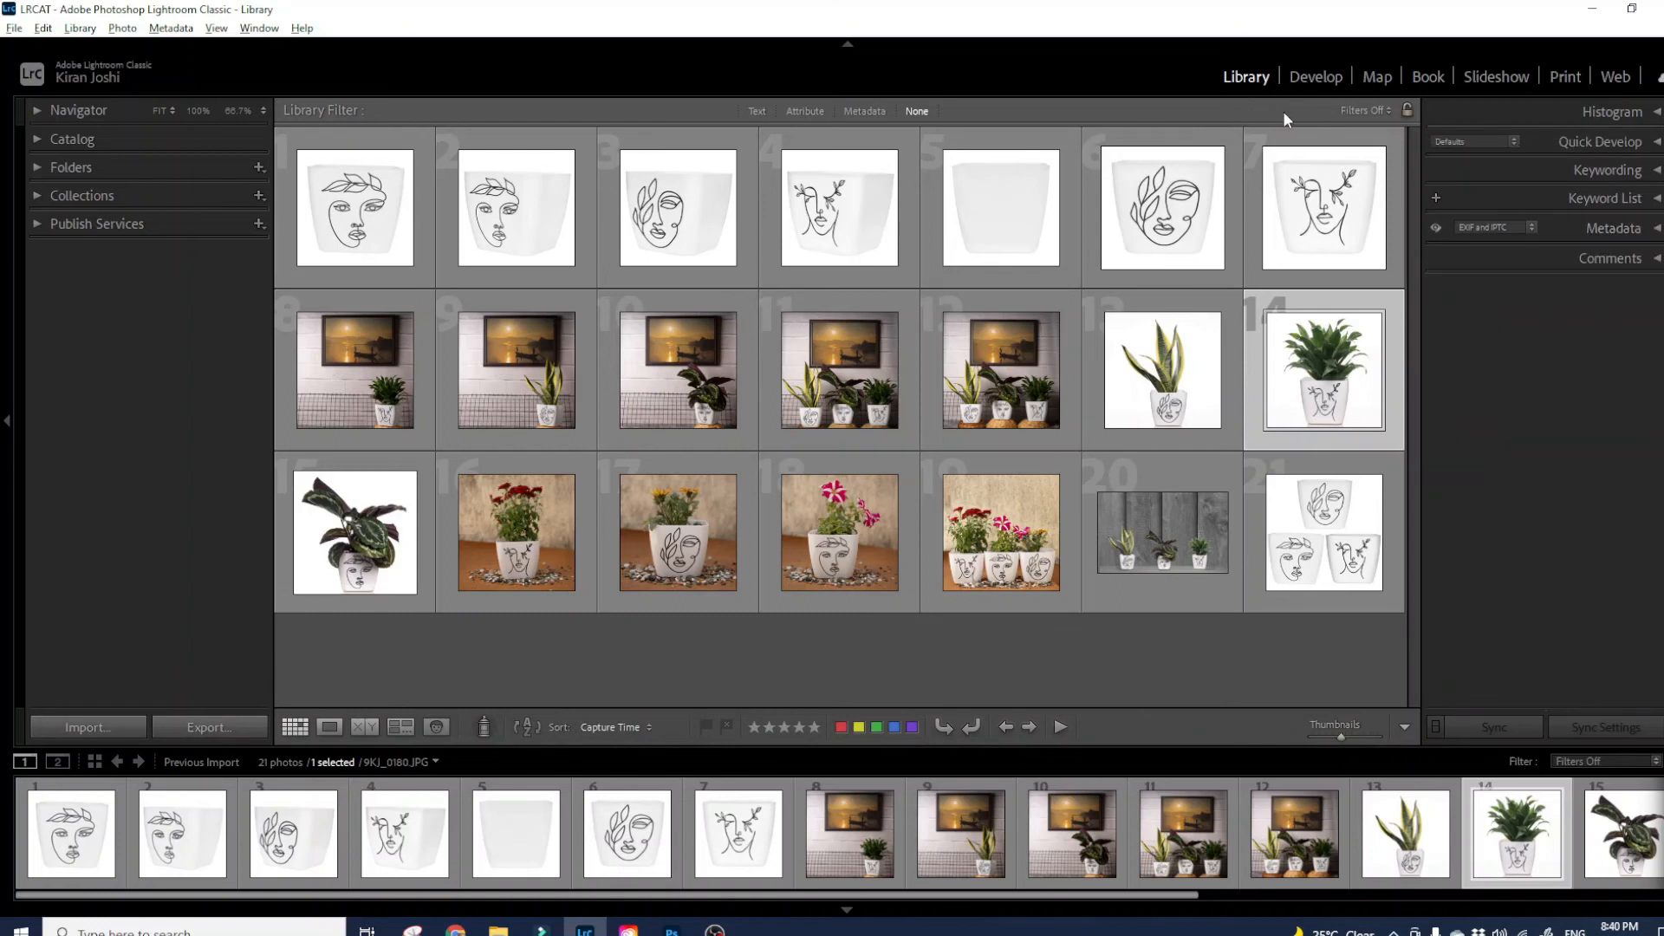
left_click(1319, 76)
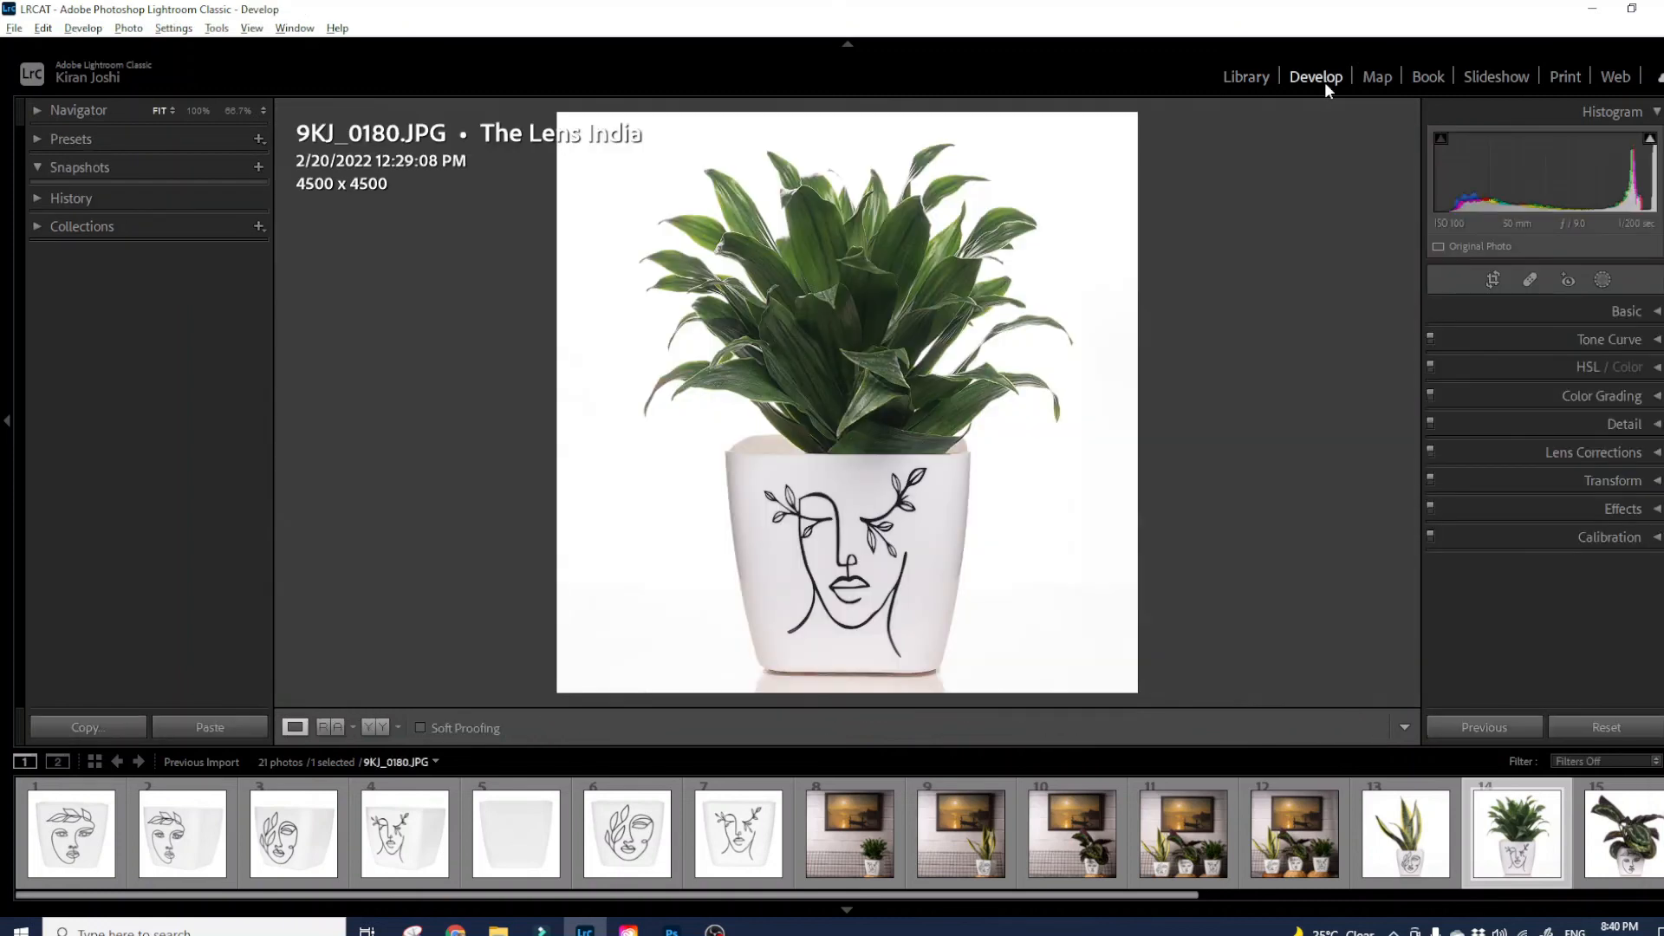
left_click(1248, 77)
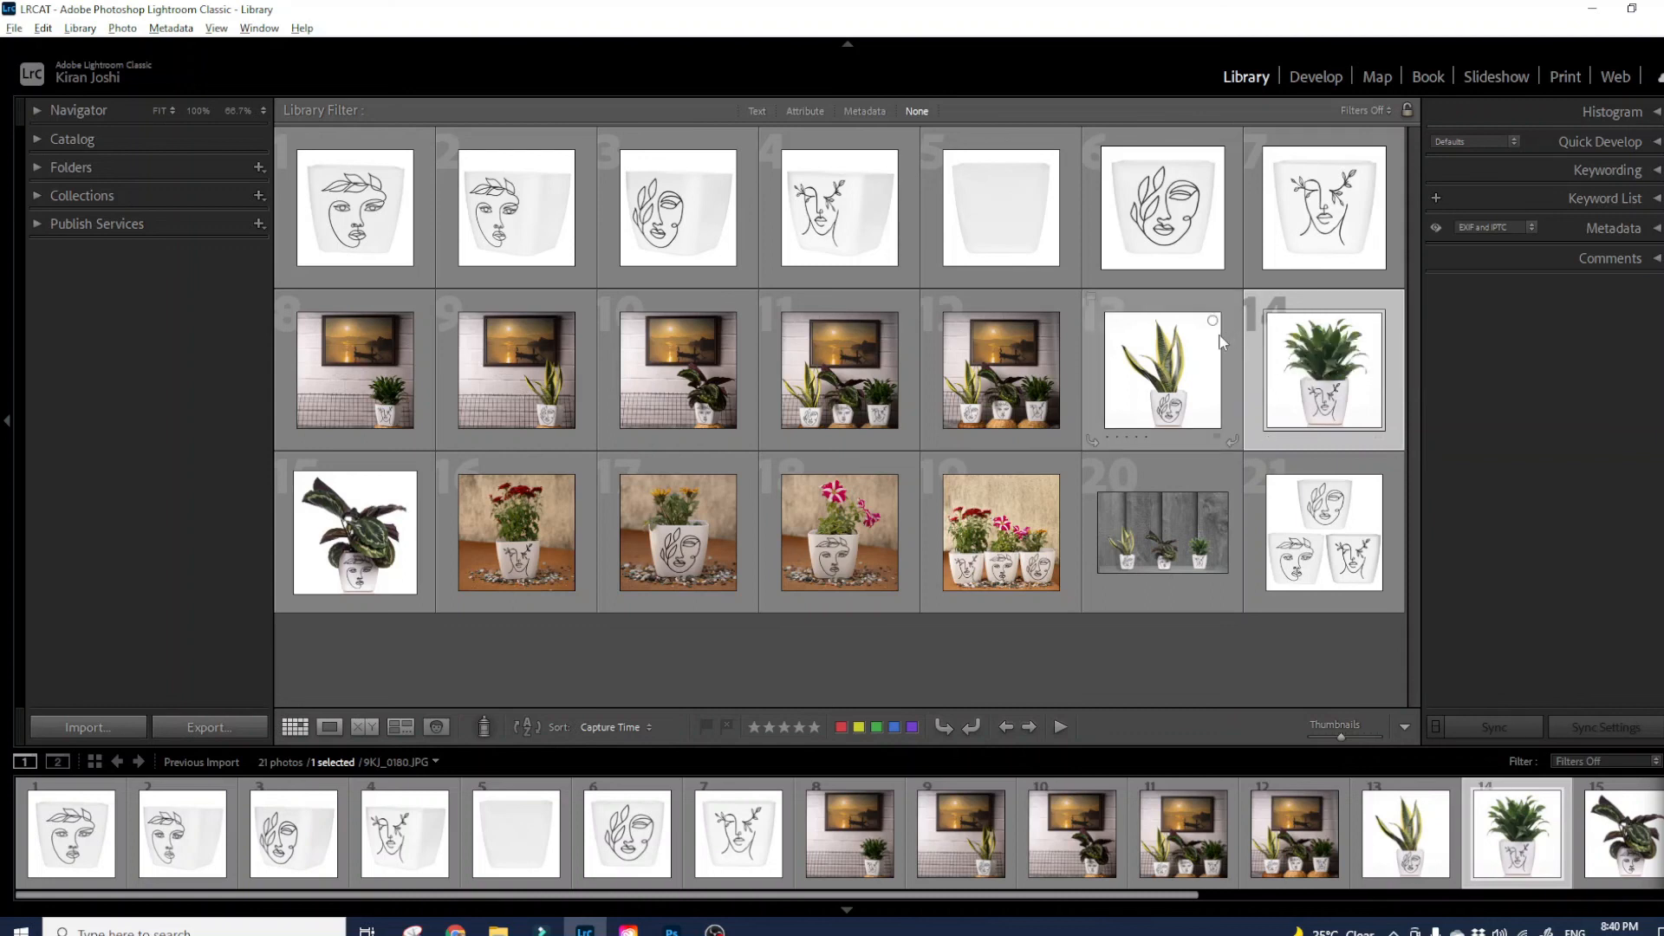
mouse_move(1222, 342)
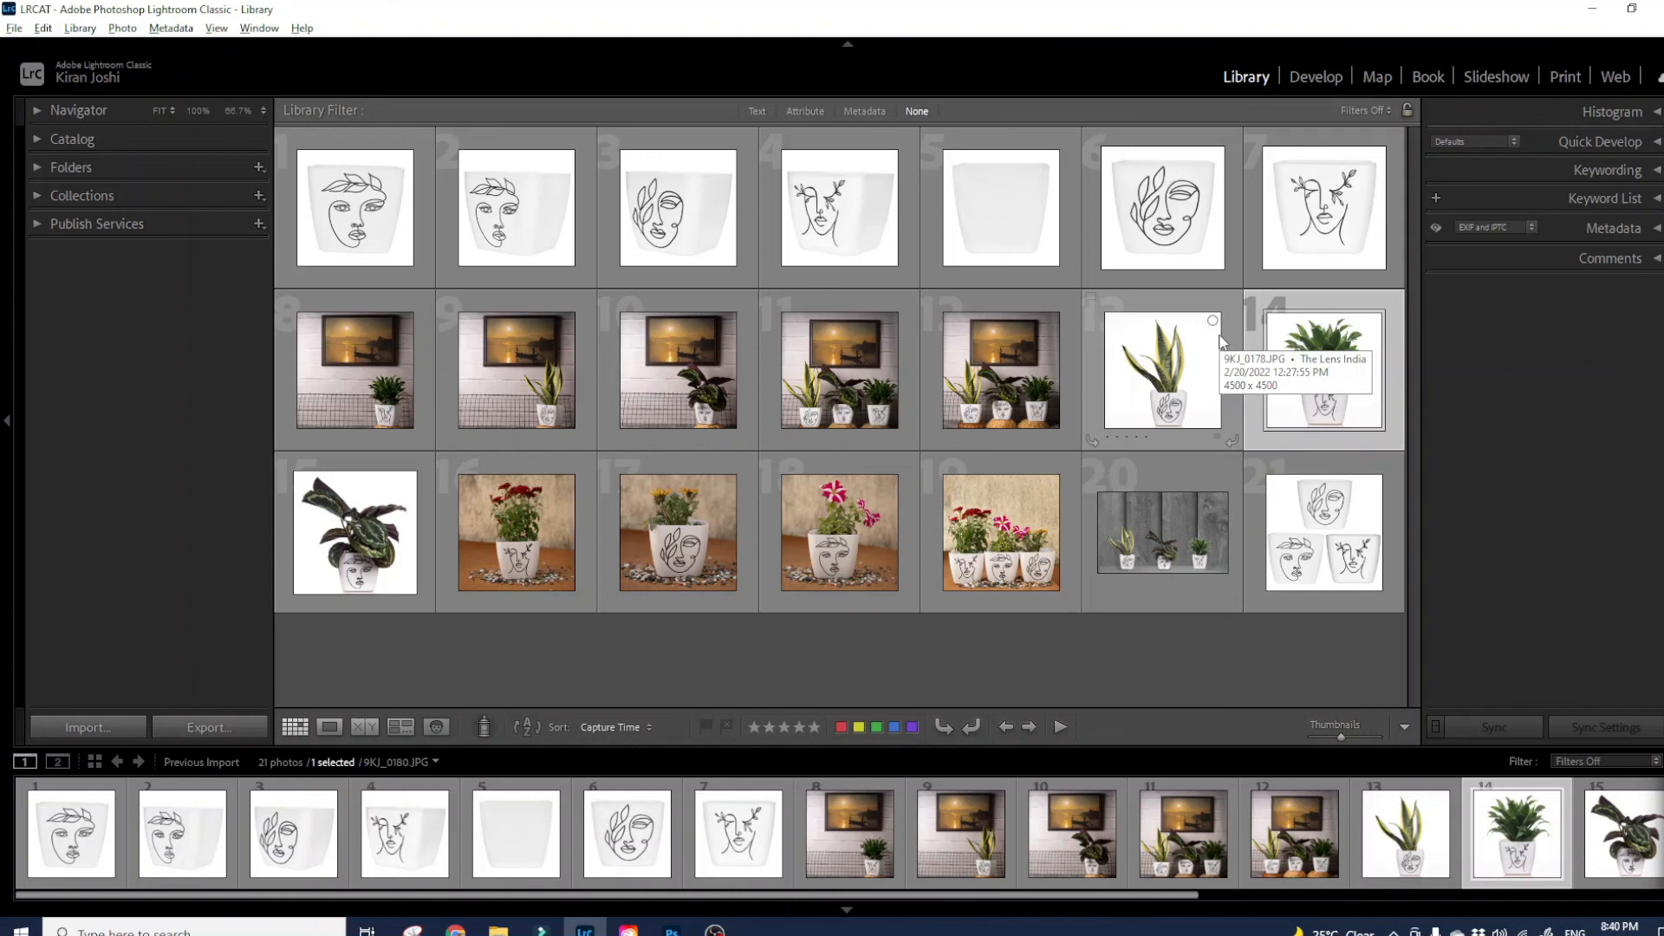